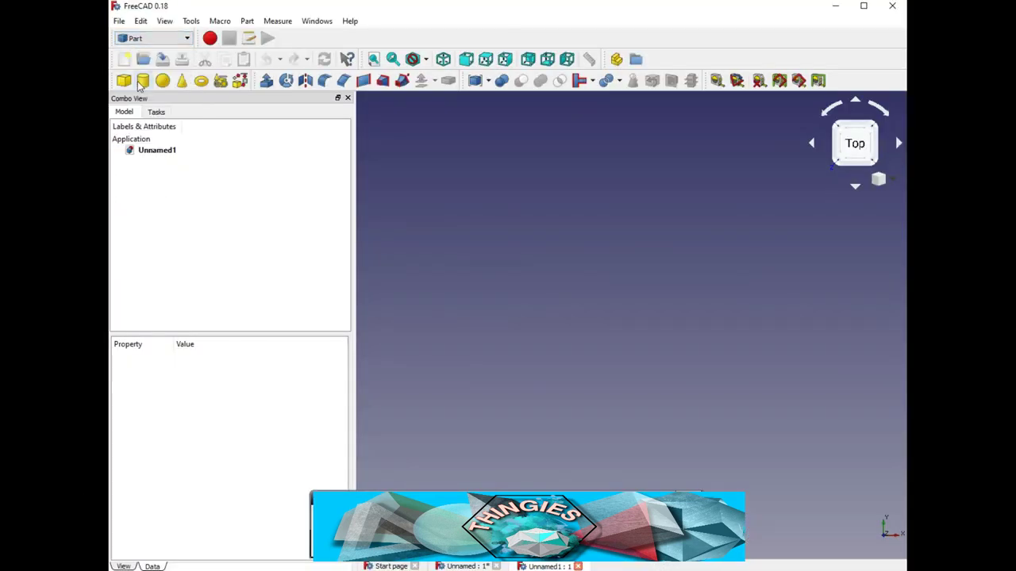
Add a cylinder primitive and rename it "mic stand".
{"action": "left_click", "coordinate": [142, 81]}
{"action": "middle_click_drag", "start_coordinate": [627, 333], "coordinate": [624, 209]}
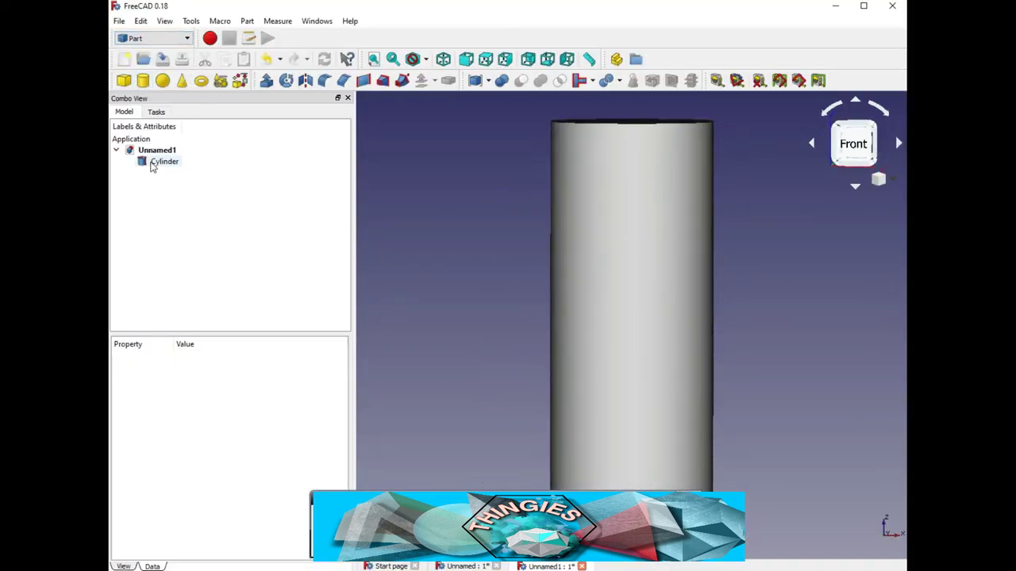
{"action": "left_click", "coordinate": [164, 161]}
{"action": "right_click", "coordinate": [162, 162]}
{"action": "left_click", "coordinate": [194, 372]}
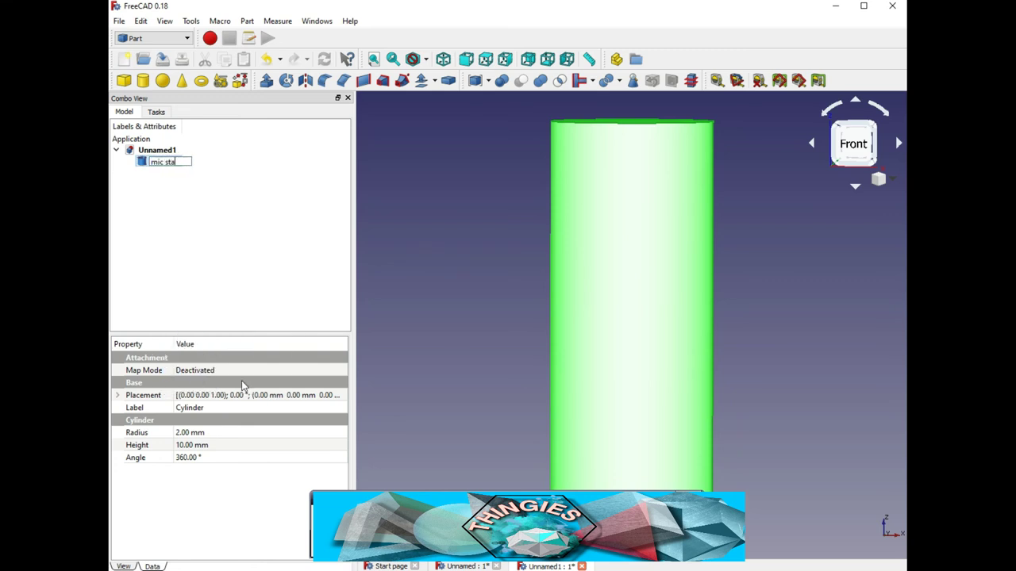
{"action": "left_click", "coordinate": [220, 236]}
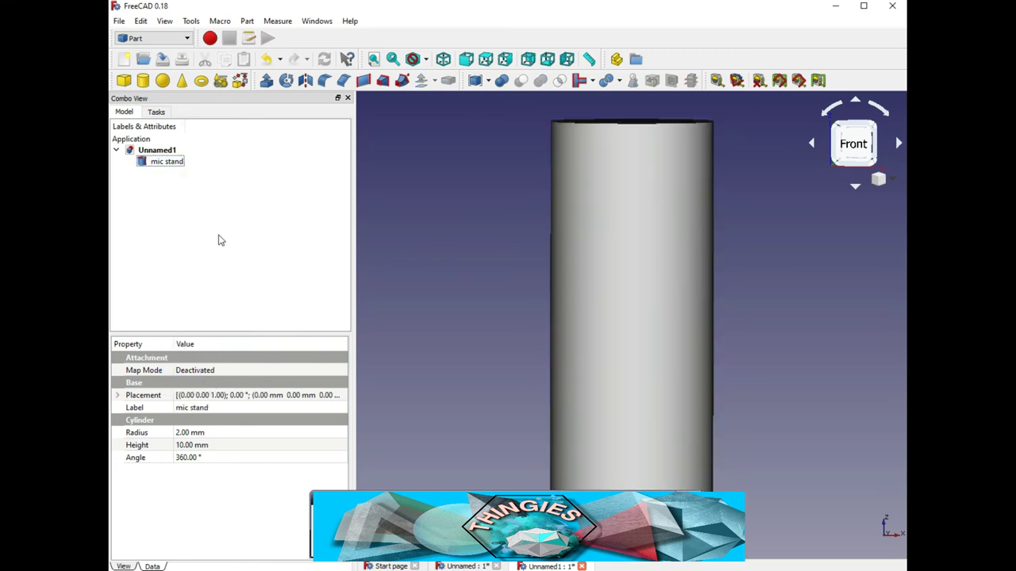
Set the mic stand cylinder's radius to 9.5 mm and its height to 100 mm.
{"action": "left_click", "coordinate": [166, 162]}
{"action": "left_click", "coordinate": [188, 436]}
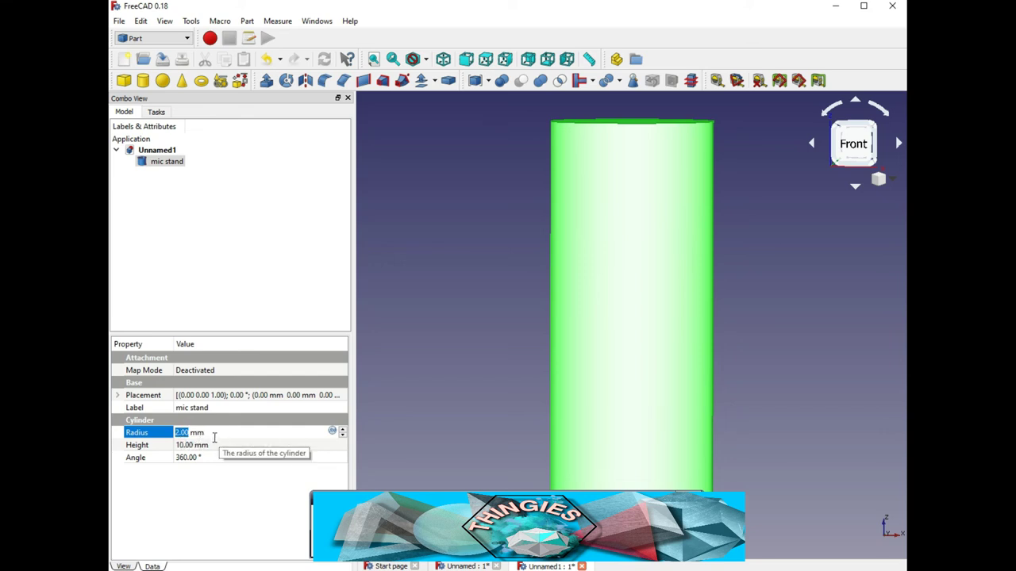
{"action": "type", "text": "9.5"}
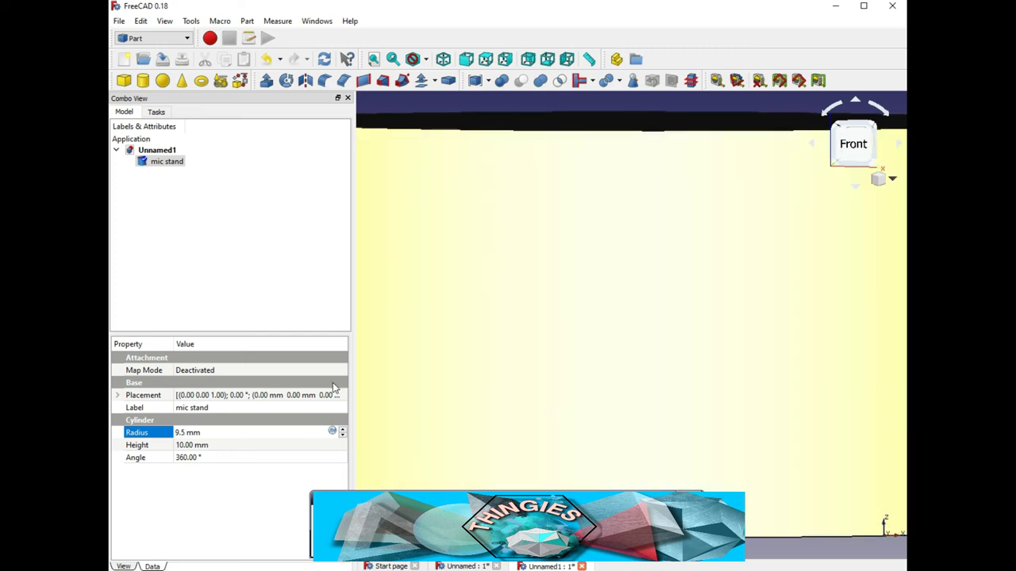
{"action": "left_click", "coordinate": [190, 445]}
{"action": "type", "text": "100"}
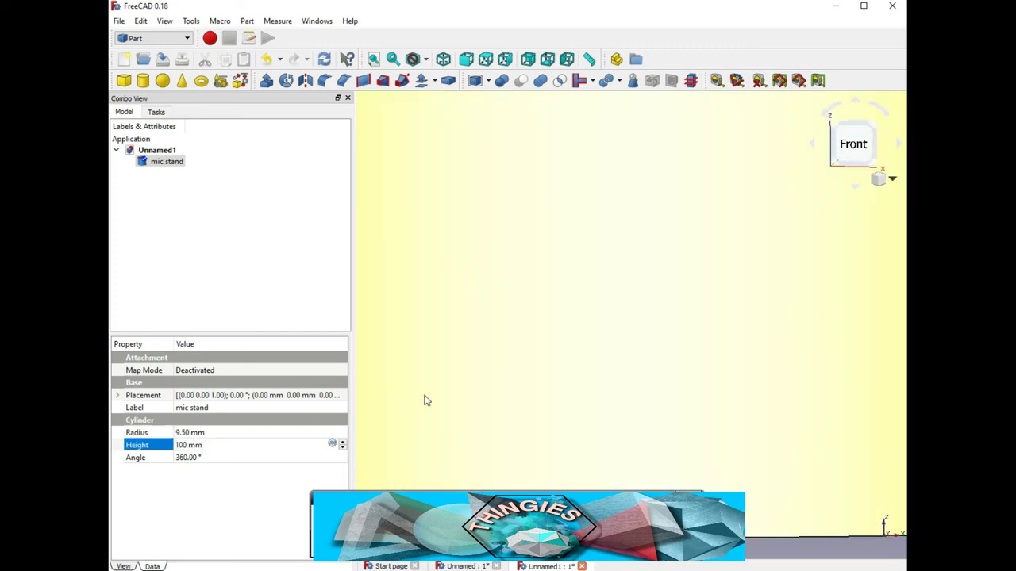
{"action": "scroll", "coordinate": [476, 364], "scroll_direction": "down", "scroll_amount": 6}
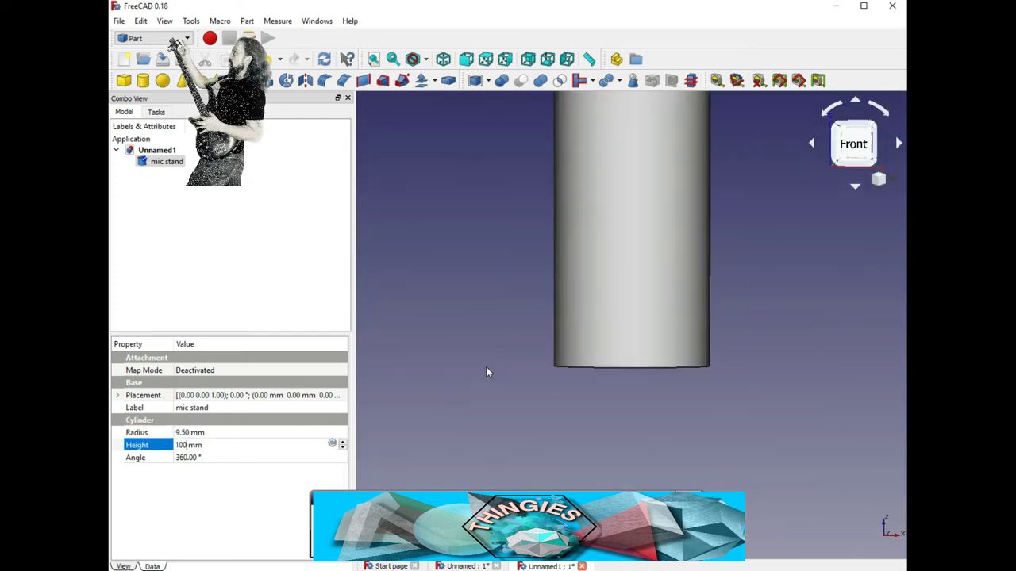
{"action": "middle_click_drag", "start_coordinate": [558, 333], "coordinate": [562, 447]}
{"action": "scroll", "coordinate": [564, 379], "scroll_direction": "down", "scroll_amount": 5}
{"action": "middle_click_drag", "start_coordinate": [590, 341], "coordinate": [614, 301]}
{"action": "left_click", "coordinate": [853, 144]}
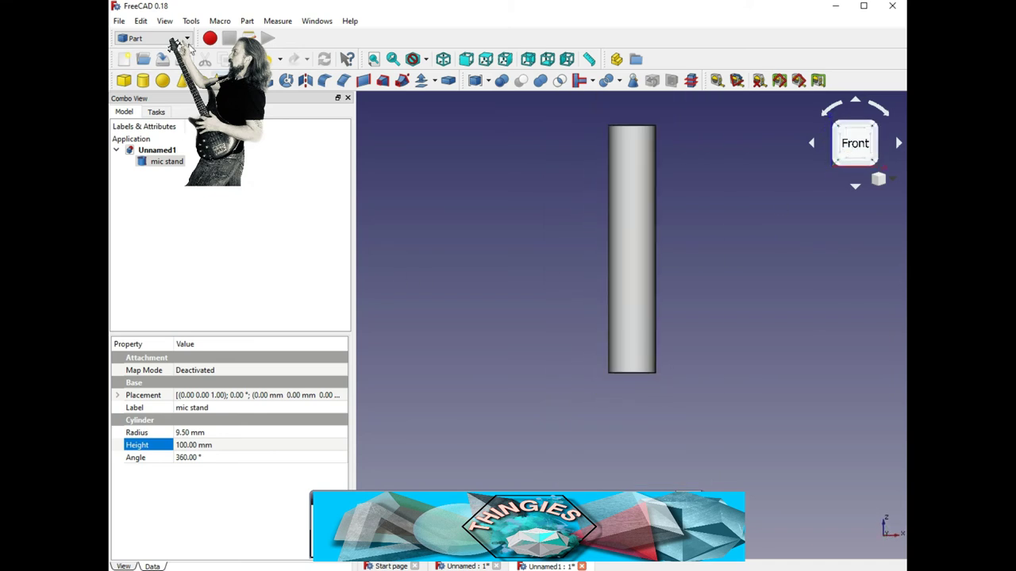
Add a second cylinder around the mic stand's base with radius 11 mm and height 30 mm.
{"action": "left_click", "coordinate": [143, 81]}
{"action": "left_click", "coordinate": [163, 173]}
{"action": "left_click", "coordinate": [187, 434]}
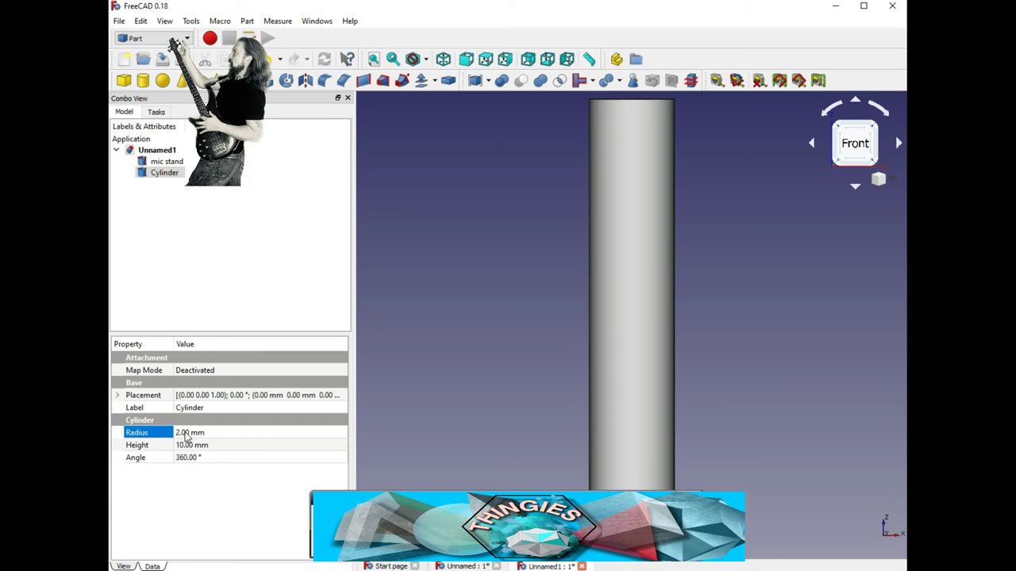
{"action": "type", "text": "11"}
{"action": "key", "text": "Return"}
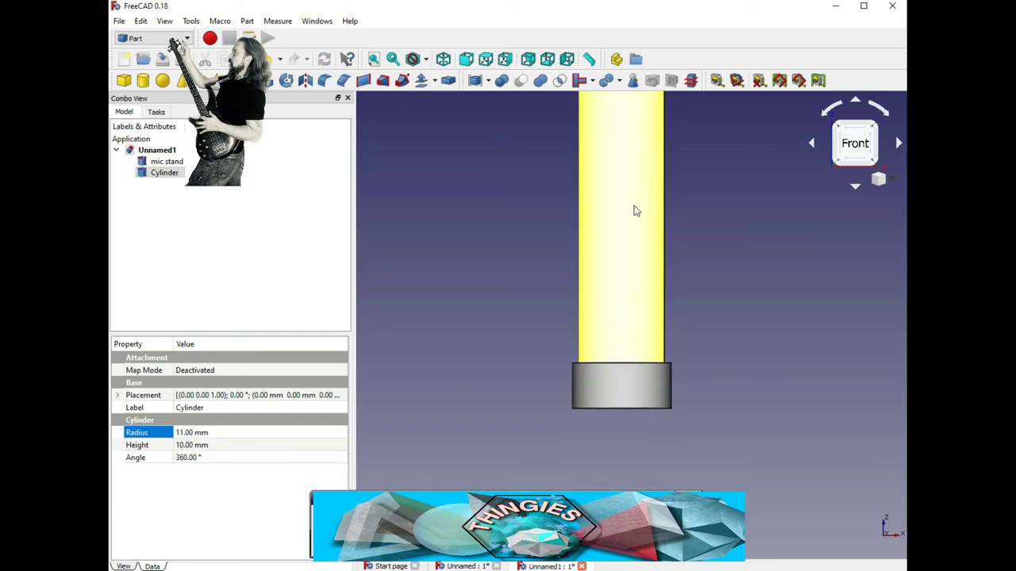
{"action": "left_click", "coordinate": [188, 445]}
{"action": "type", "text": "30"}
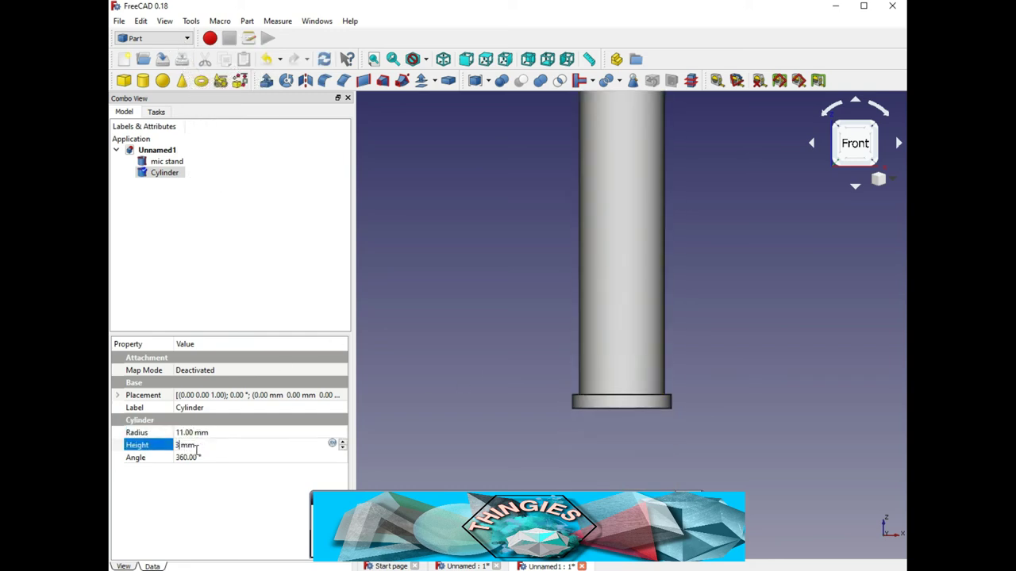
{"action": "middle_click_drag", "start_coordinate": [622, 351], "coordinate": [583, 379]}
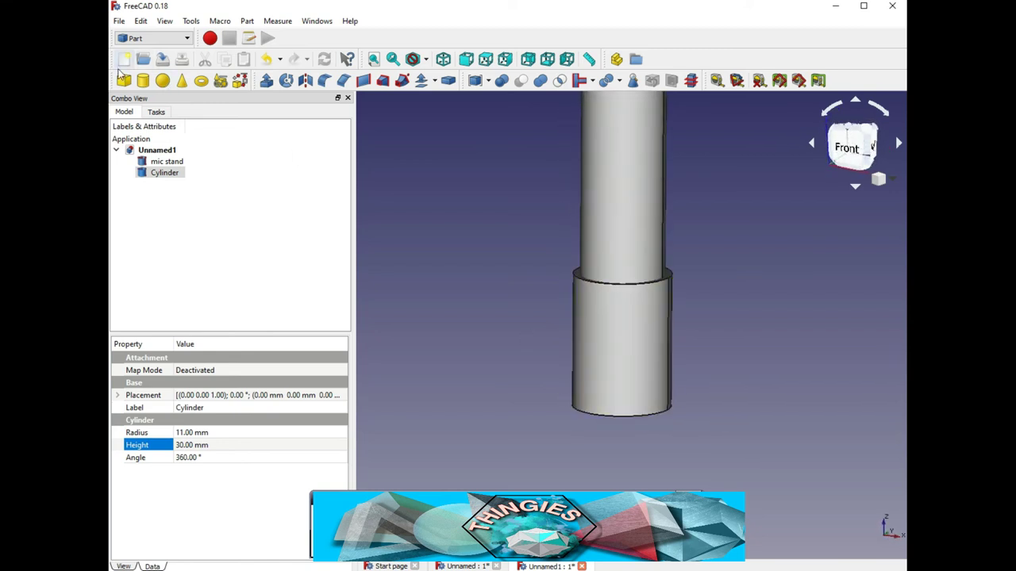
Add a cube at the base of the cylinders, shift it along X and Y, and set its length to 80 mm.
{"action": "left_click", "coordinate": [124, 82]}
{"action": "middle_click_drag", "start_coordinate": [584, 404], "coordinate": [568, 322]}
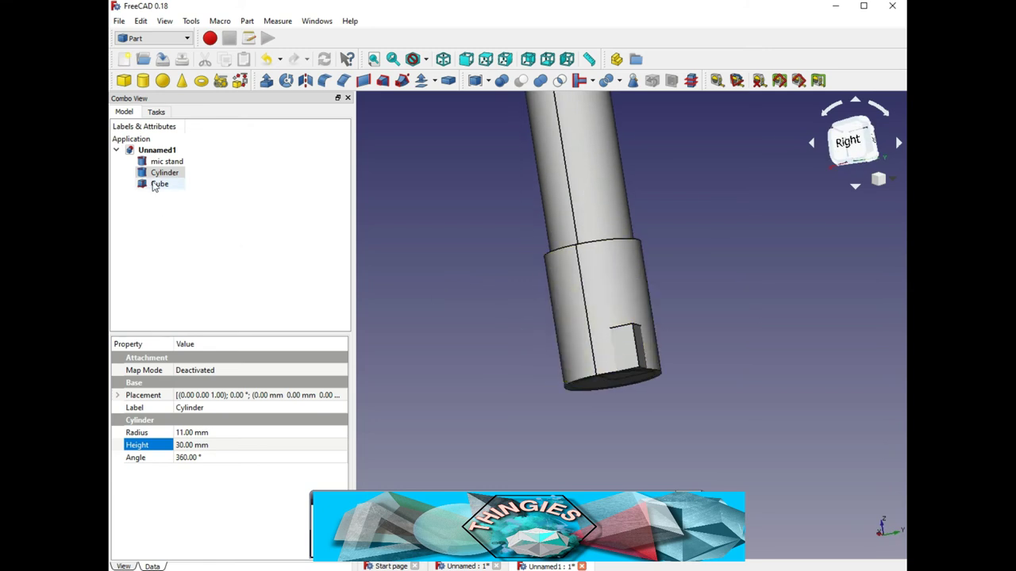
{"action": "left_click", "coordinate": [157, 184]}
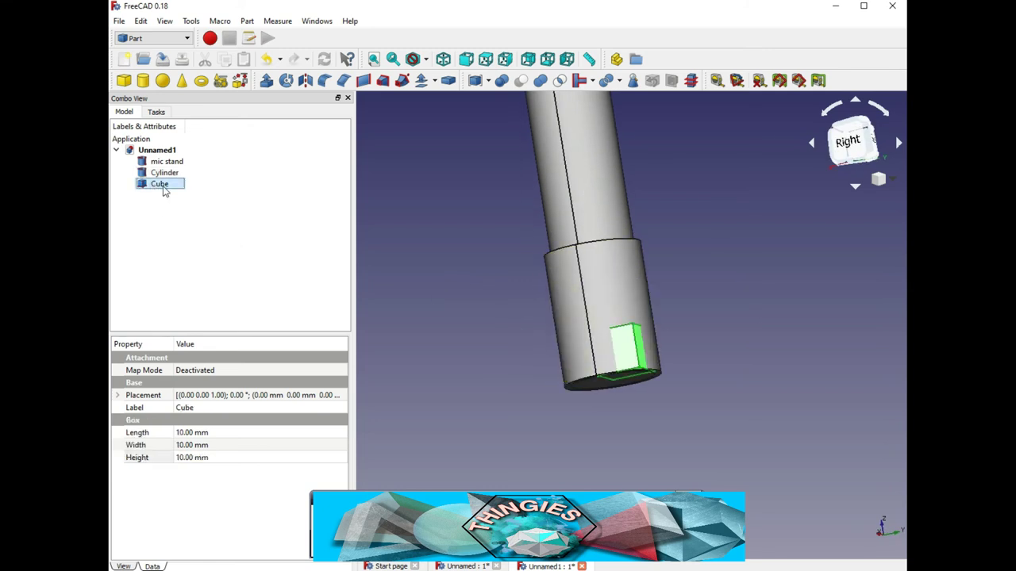
{"action": "double_click", "coordinate": [163, 187]}
{"action": "left_click_drag", "start_coordinate": [734, 358], "coordinate": [756, 353]}
{"action": "middle_click_drag", "start_coordinate": [682, 392], "coordinate": [634, 297]}
{"action": "left_click_drag", "start_coordinate": [554, 283], "coordinate": [568, 294]}
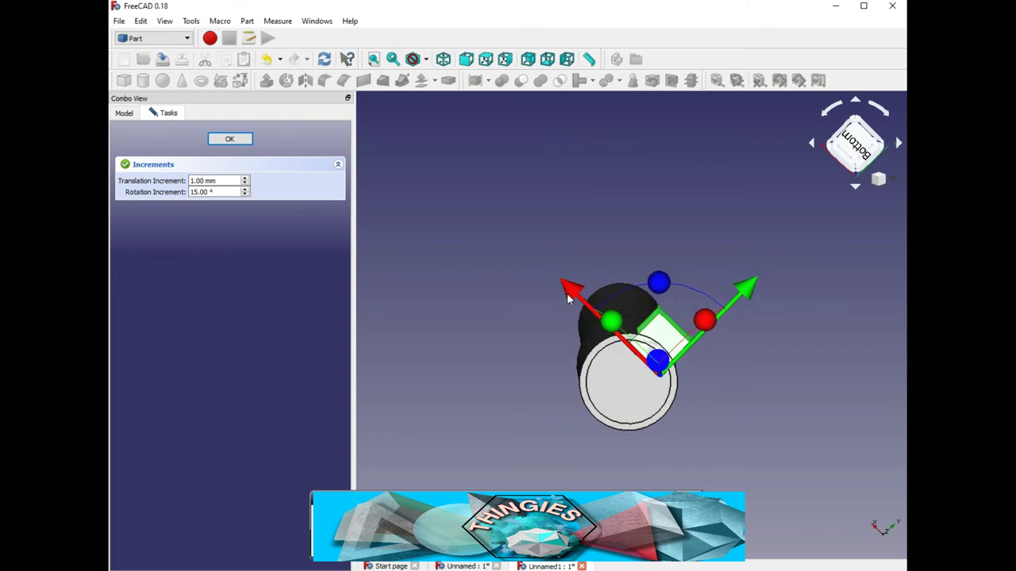
{"action": "left_click", "coordinate": [125, 113]}
{"action": "left_click", "coordinate": [195, 433]}
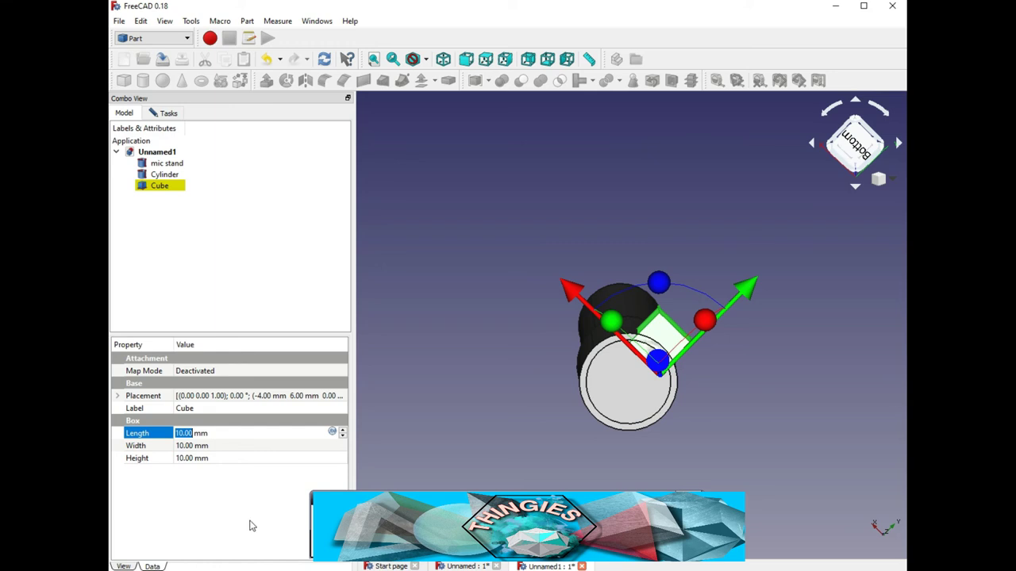
{"action": "type", "text": "80"}
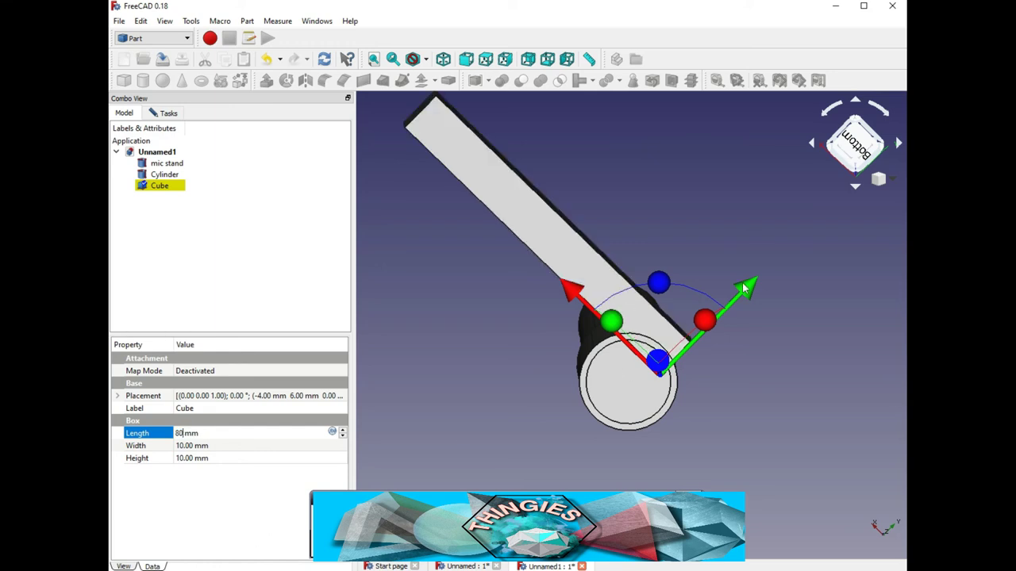
Set the cube's width to 20 mm and move it to X 0, Y -10 mm to centre it on the cylinders.
{"action": "left_click_drag", "start_coordinate": [744, 288], "coordinate": [693, 308]}
{"action": "left_click_drag", "start_coordinate": [536, 325], "coordinate": [524, 313]}
{"action": "left_click", "coordinate": [192, 446]}
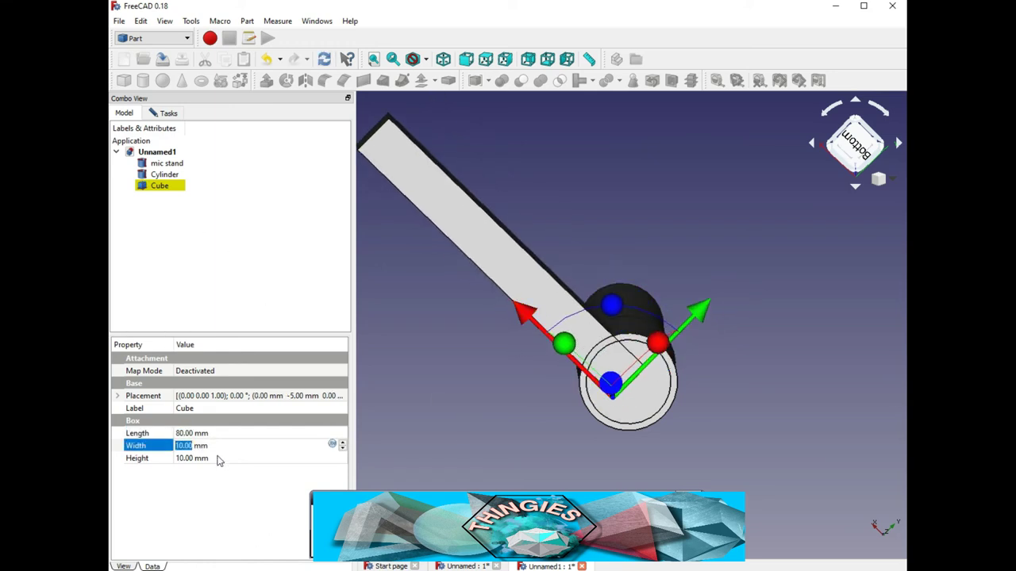
{"action": "type", "text": "20"}
{"action": "left_click_drag", "start_coordinate": [697, 310], "coordinate": [686, 327]}
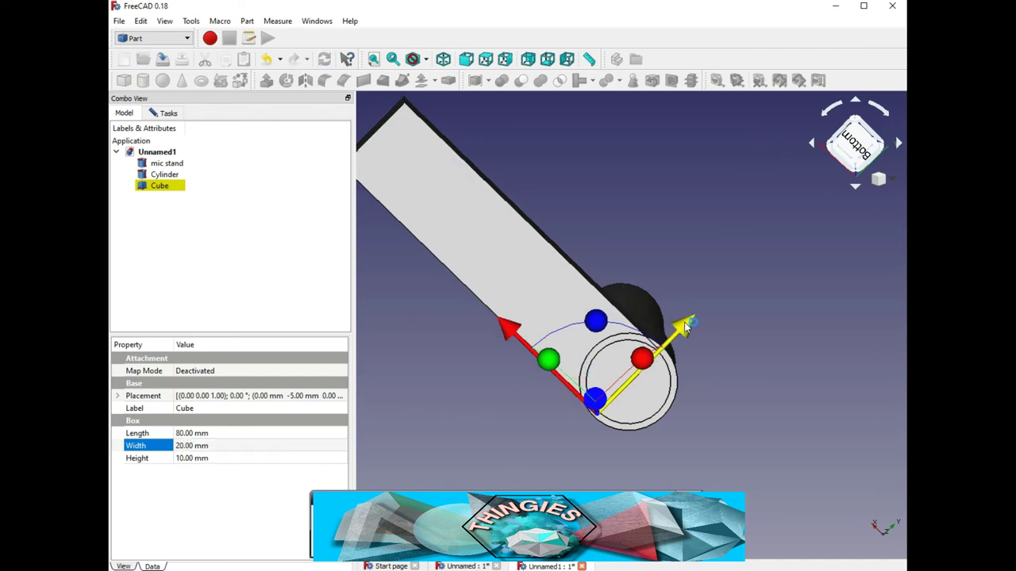
{"action": "middle_click_drag", "start_coordinate": [666, 349], "coordinate": [511, 342]}
{"action": "left_click", "coordinate": [168, 112]}
{"action": "left_click", "coordinate": [229, 139]}
Fuse the 11 mm radius cylinder and the cube with a Boolean union.
{"action": "left_click", "coordinate": [489, 274], "text": "ctrl"}
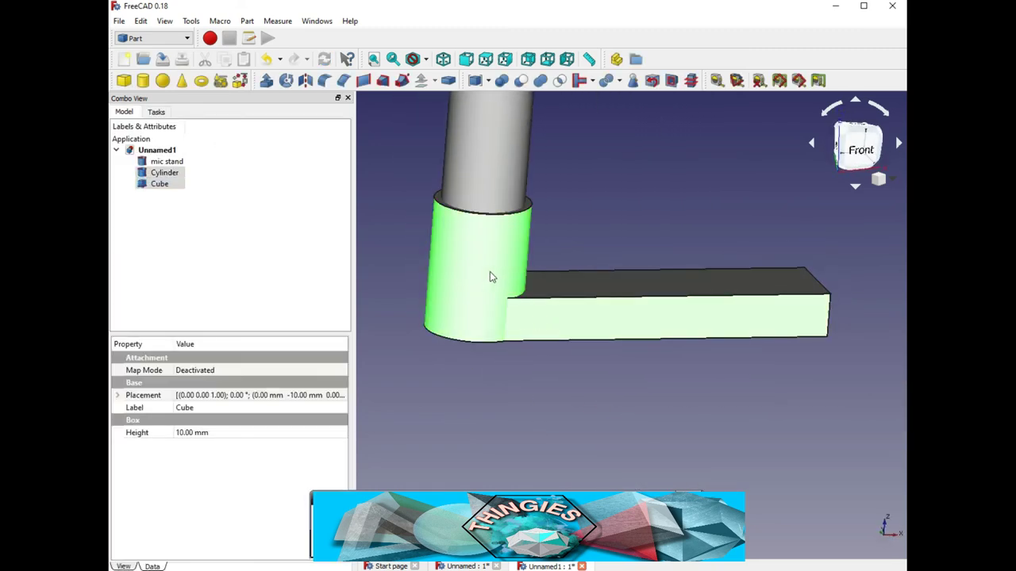
{"action": "left_click", "coordinate": [502, 79]}
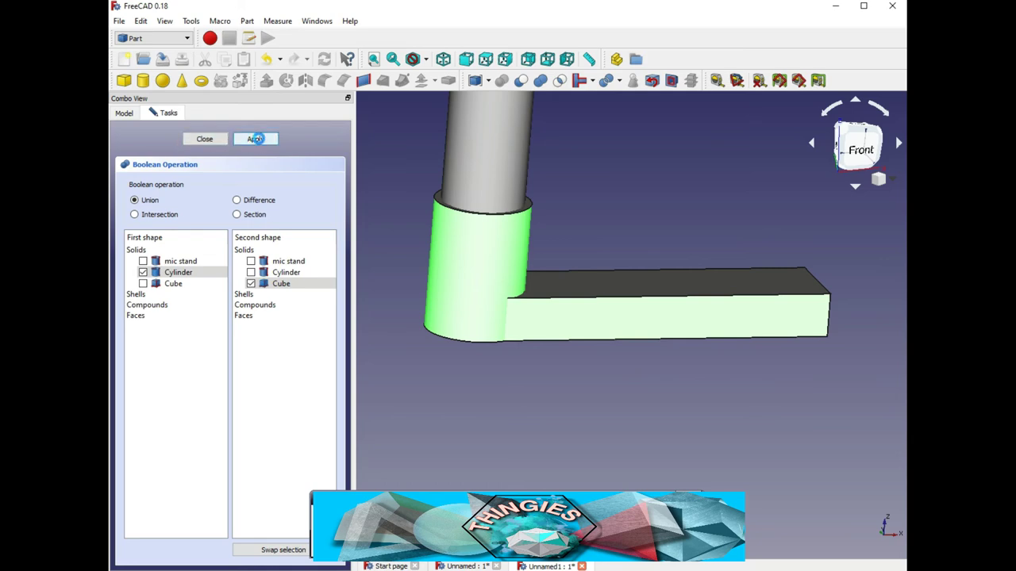
{"action": "left_click", "coordinate": [255, 139]}
{"action": "middle_click_drag", "start_coordinate": [455, 277], "coordinate": [547, 397]}
Cut the mic stand cylinder out of the fused body to hollow the sleeve.
{"action": "left_click", "coordinate": [486, 270]}
{"action": "left_click", "coordinate": [204, 139]}
{"action": "left_click", "coordinate": [520, 81]}
Add another cube and move it to the arm's free end, at X 70 mm, Y -20 mm.
{"action": "left_click", "coordinate": [124, 80]}
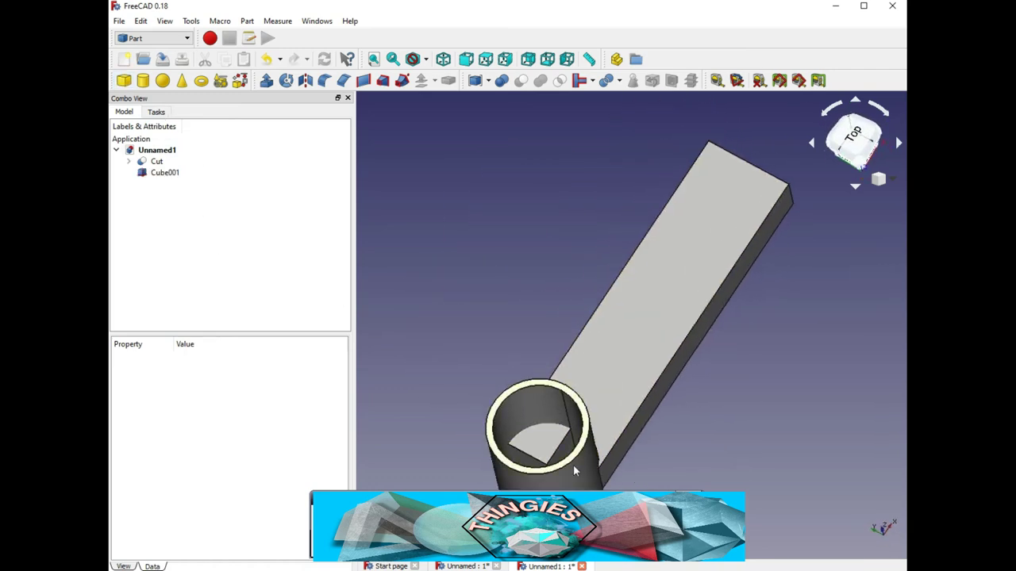
{"action": "middle_click_drag", "start_coordinate": [573, 466], "coordinate": [595, 258]}
{"action": "double_click", "coordinate": [161, 174]}
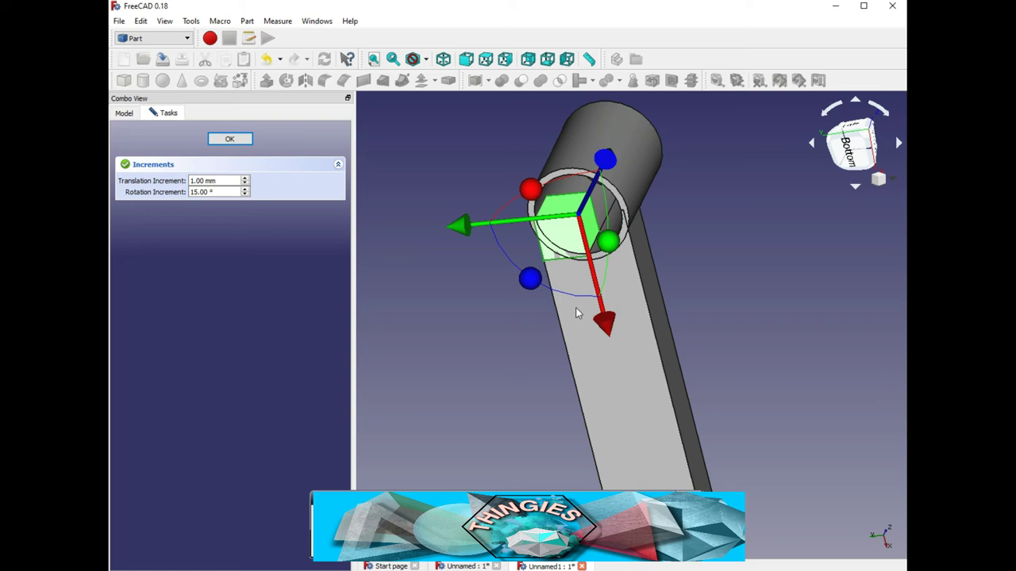
{"action": "left_click_drag", "start_coordinate": [608, 325], "coordinate": [660, 530]}
{"action": "middle_click_drag", "start_coordinate": [660, 531], "coordinate": [608, 369]}
{"action": "left_click_drag", "start_coordinate": [608, 369], "coordinate": [631, 457]}
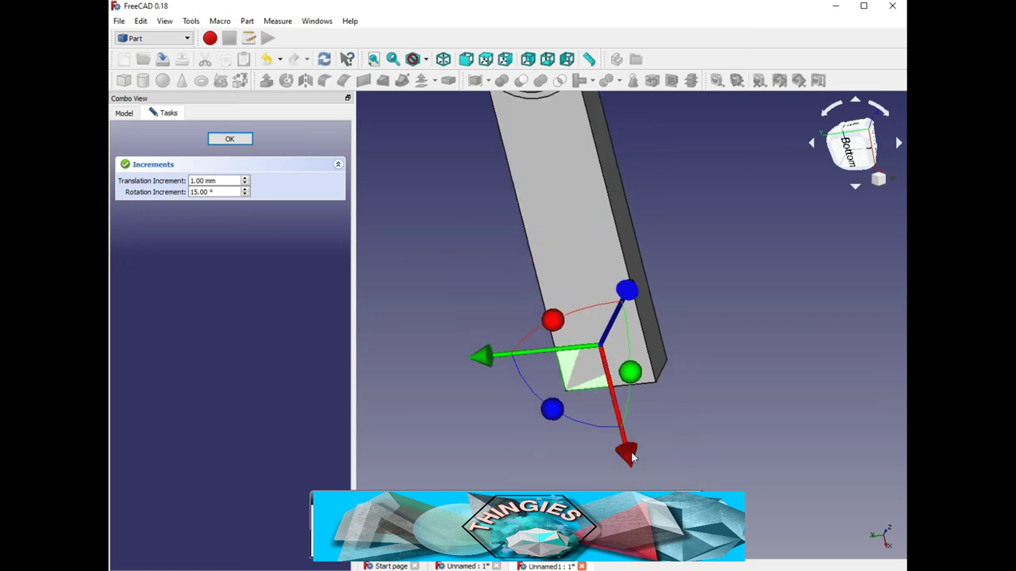
{"action": "middle_click_drag", "start_coordinate": [476, 356], "coordinate": [619, 387]}
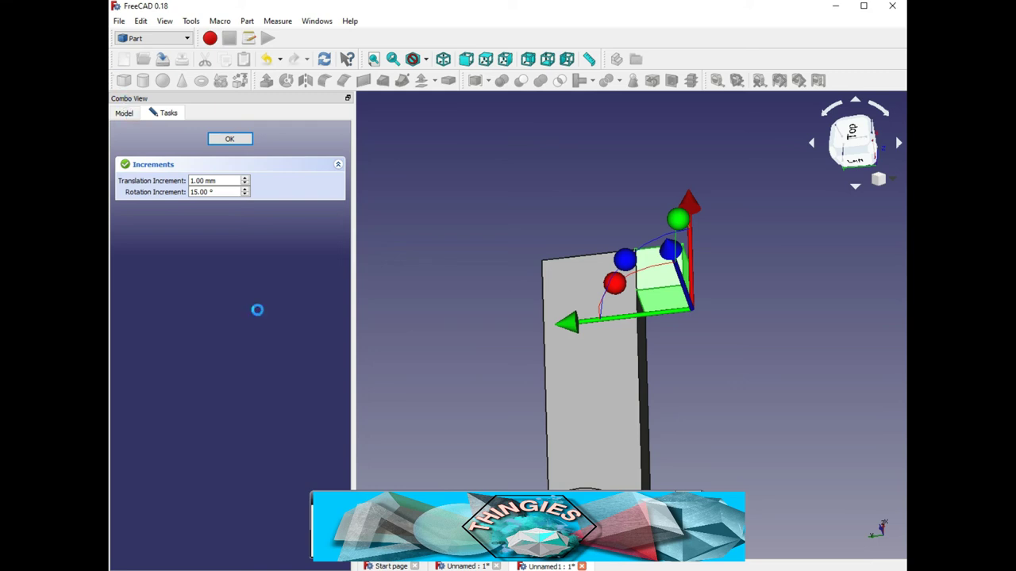
Set the new cube's length to 20 mm and its width to 30 mm.
{"action": "left_click", "coordinate": [124, 113]}
{"action": "left_click", "coordinate": [198, 434]}
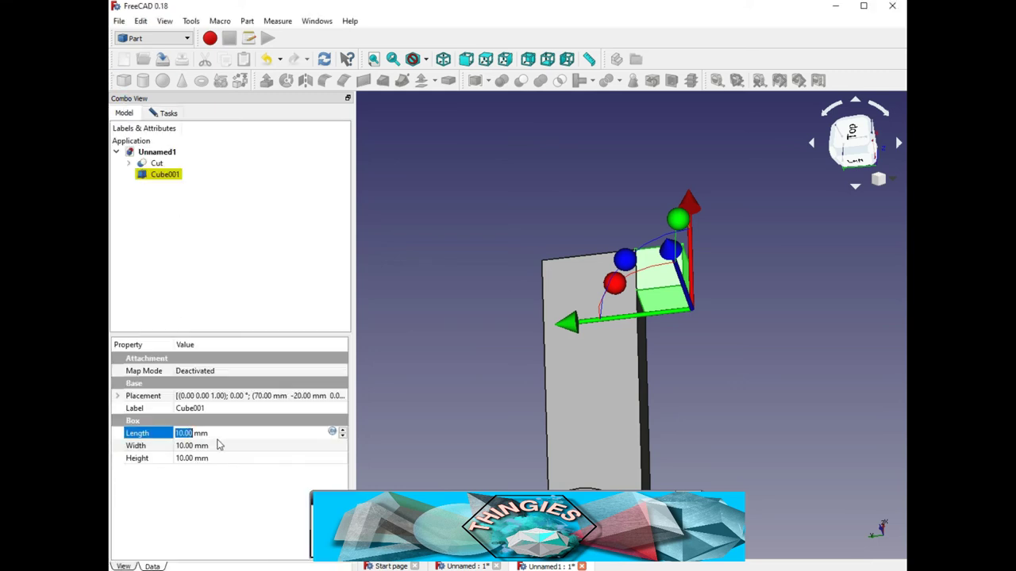
{"action": "type", "text": "20"}
{"action": "key", "text": "Tab"}
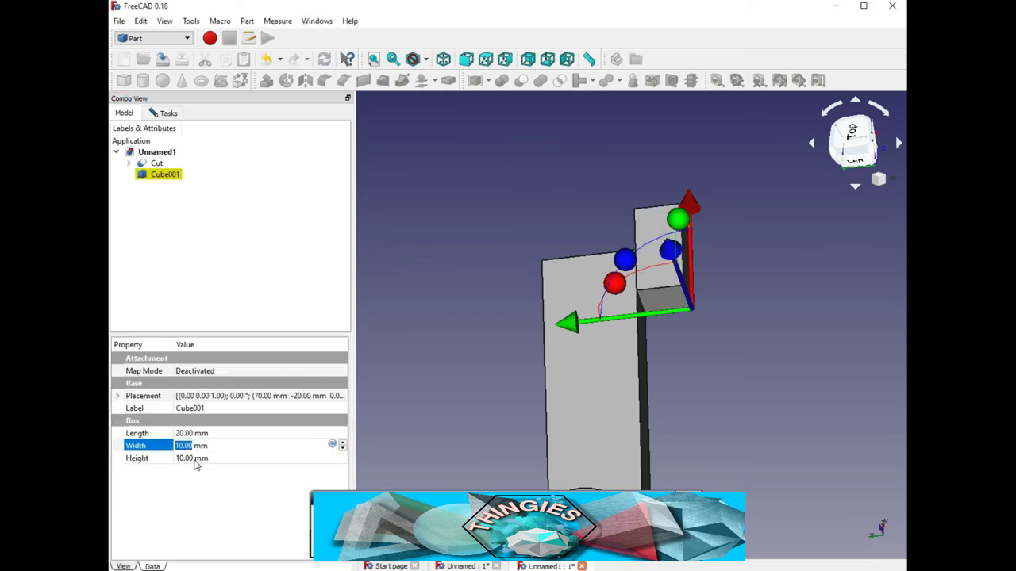
{"action": "type", "text": "30"}
{"action": "key", "text": "Return"}
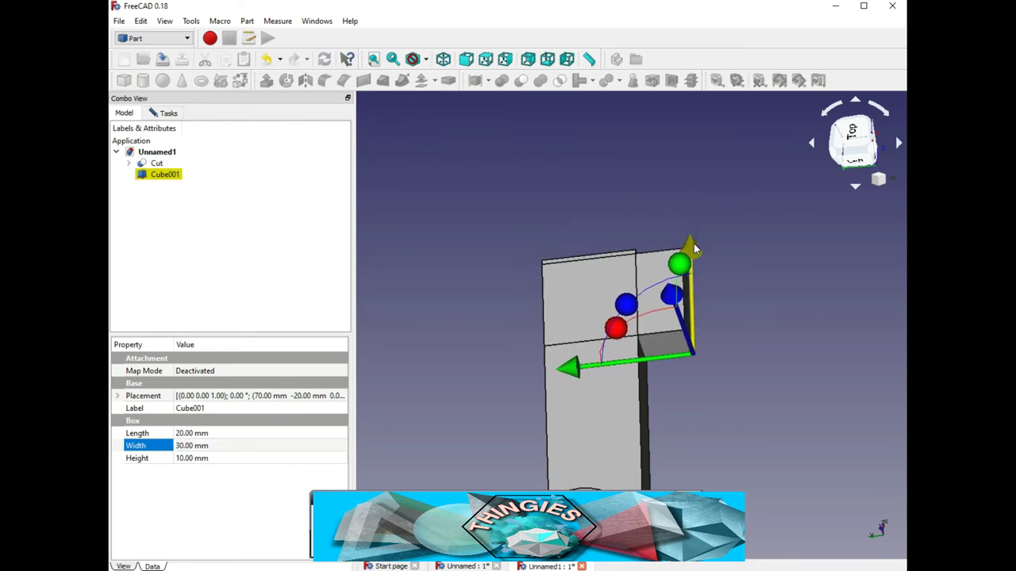
Move the new cube to X 60 mm, Y -40 mm against the arm's side and set its height to 20 mm.
{"action": "left_click_drag", "start_coordinate": [694, 249], "coordinate": [694, 244]}
{"action": "left_click_drag", "start_coordinate": [571, 366], "coordinate": [665, 357]}
{"action": "middle_click_drag", "start_coordinate": [669, 383], "coordinate": [588, 327]}
{"action": "left_click", "coordinate": [189, 461]}
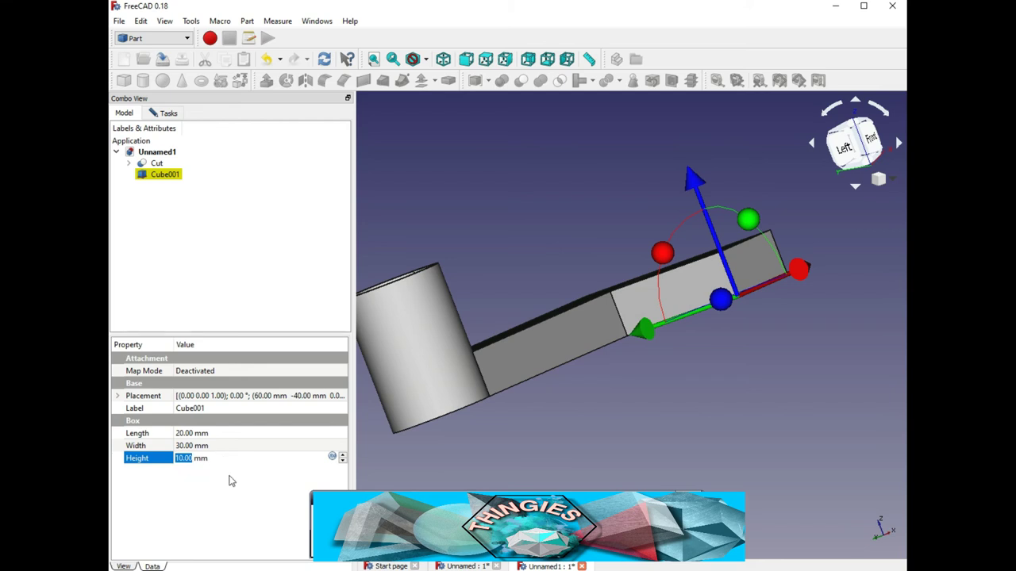
{"action": "type", "text": "20"}
Set the height of the original arm cube inside the cut's fusion to 20 mm.
{"action": "left_click", "coordinate": [128, 162]}
{"action": "left_click", "coordinate": [170, 174]}
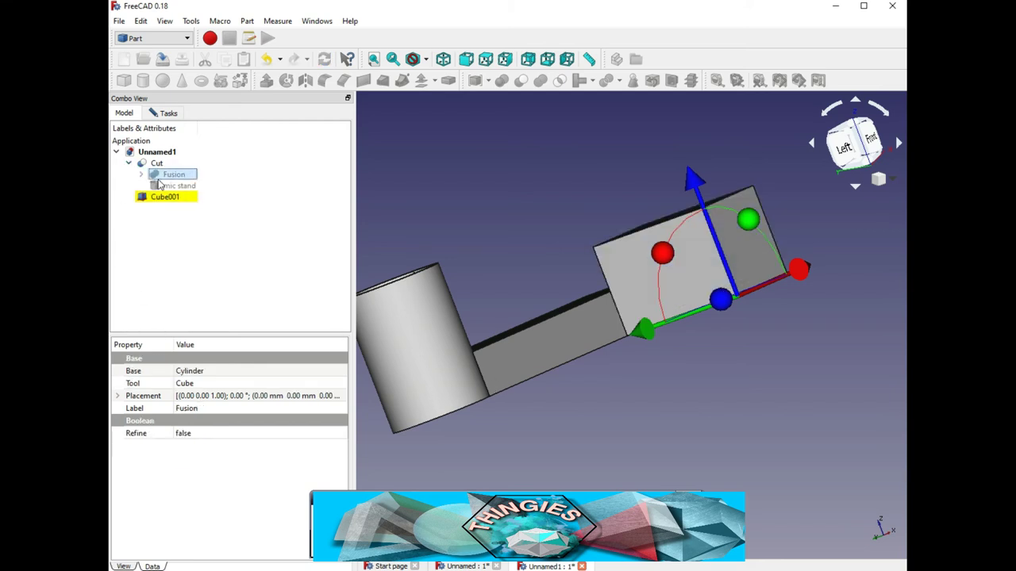
{"action": "left_click", "coordinate": [142, 173]}
{"action": "left_click", "coordinate": [184, 197]}
{"action": "left_click", "coordinate": [194, 461]}
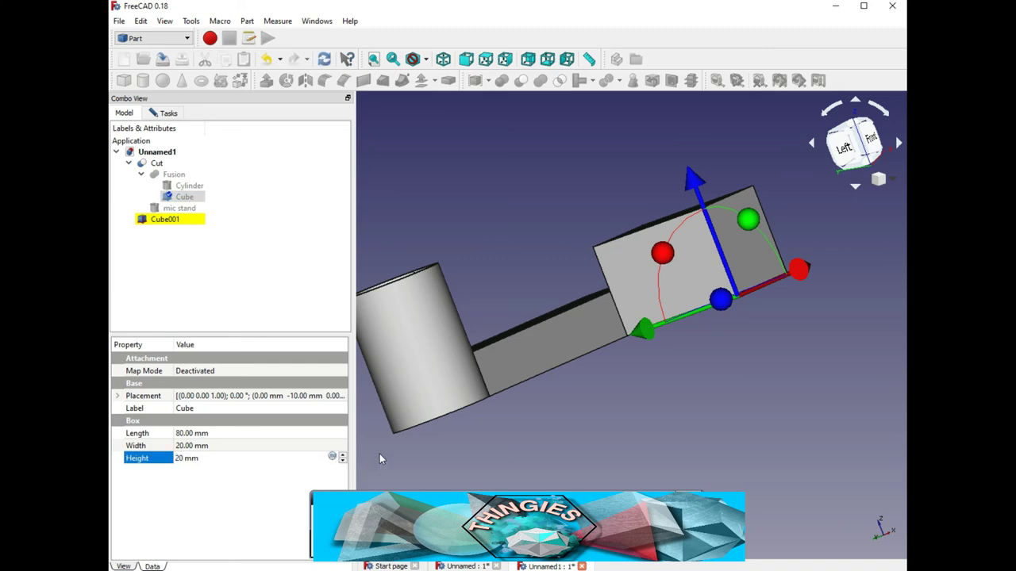
{"action": "left_click", "coordinate": [250, 276]}
{"action": "mouse_move", "coordinate": [633, 383]}
{"action": "middle_mouse_down"}
{"action": "mouse_move", "coordinate": [707, 442]}
{"action": "mouse_move", "coordinate": [651, 373]}
{"action": "middle_mouse_up"}
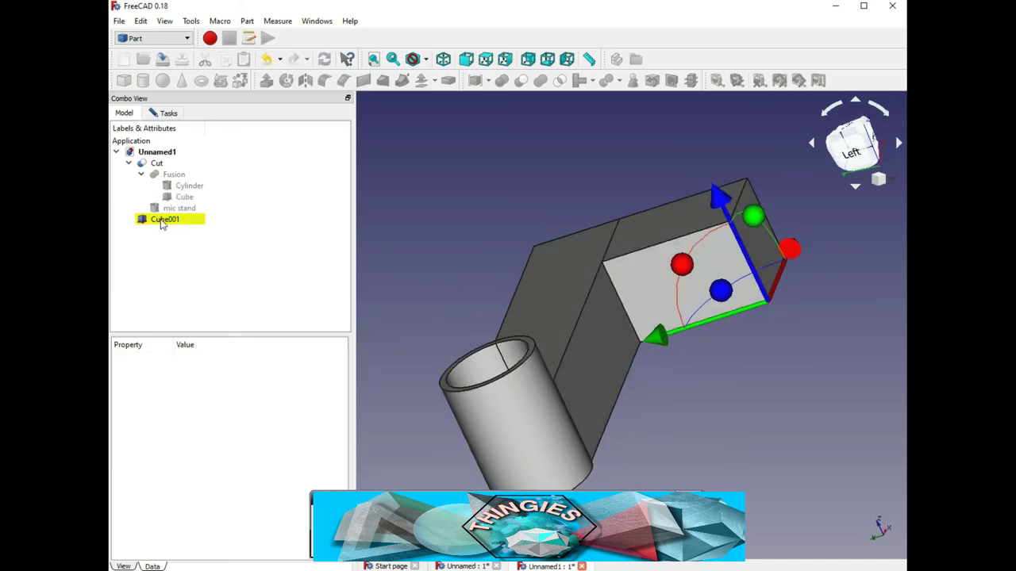
Finish placing the side block and fuse it with the cut arm body using a Boolean union.
{"action": "double_click", "coordinate": [162, 221]}
{"action": "left_click", "coordinate": [229, 131]}
{"action": "middle_click_drag", "start_coordinate": [556, 190], "coordinate": [625, 258]}
{"action": "left_click", "coordinate": [581, 290], "text": "ctrl"}
{"action": "left_click", "coordinate": [502, 81]}
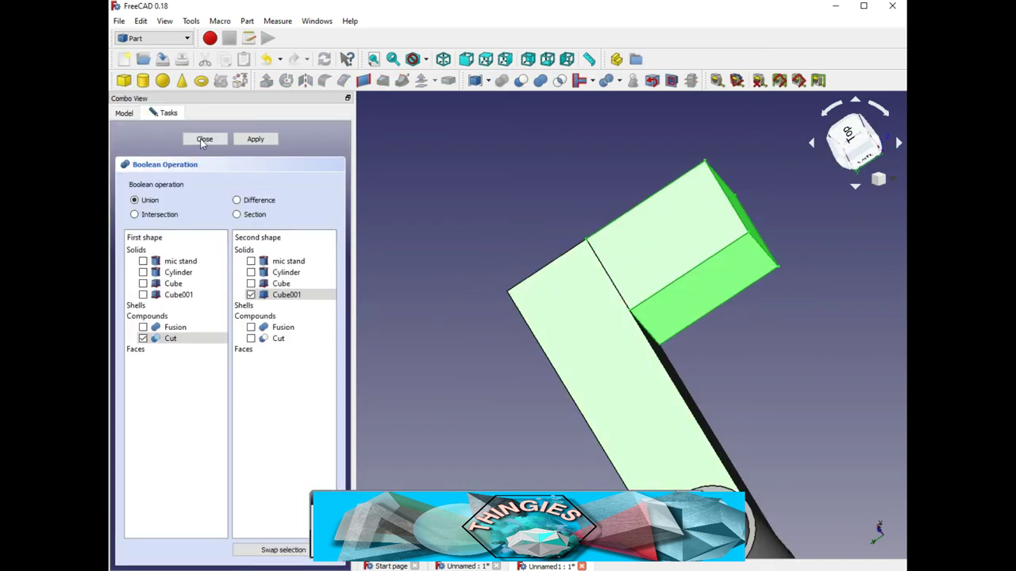
{"action": "left_click", "coordinate": [245, 142]}
{"action": "middle_click_drag", "start_coordinate": [613, 345], "coordinate": [556, 290]}
{"action": "left_click", "coordinate": [214, 139]}
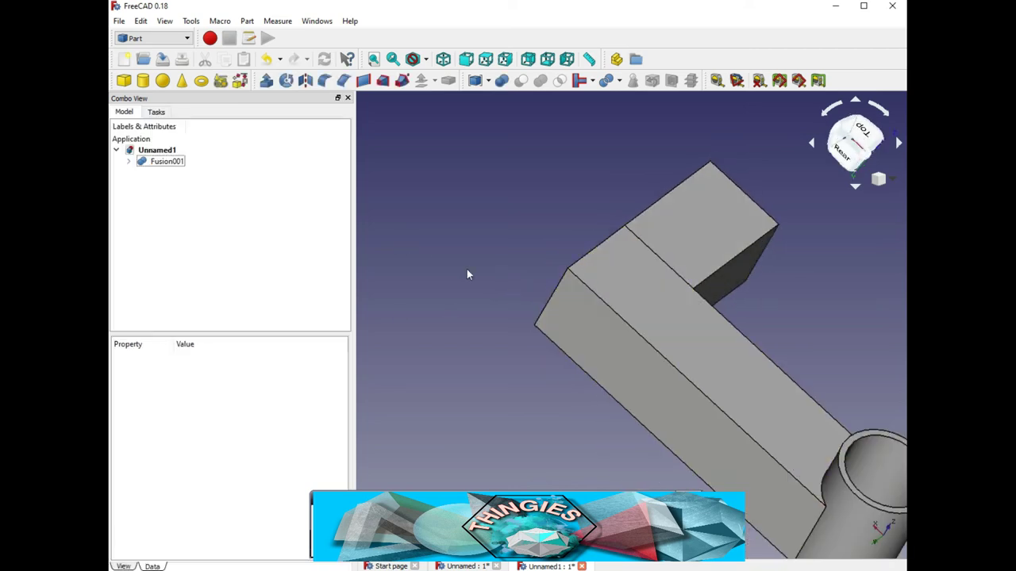
Try to fillet the outer vertical corner edge of the L-shaped fused body.
{"action": "left_click", "coordinate": [552, 302]}
{"action": "left_click", "coordinate": [324, 81]}
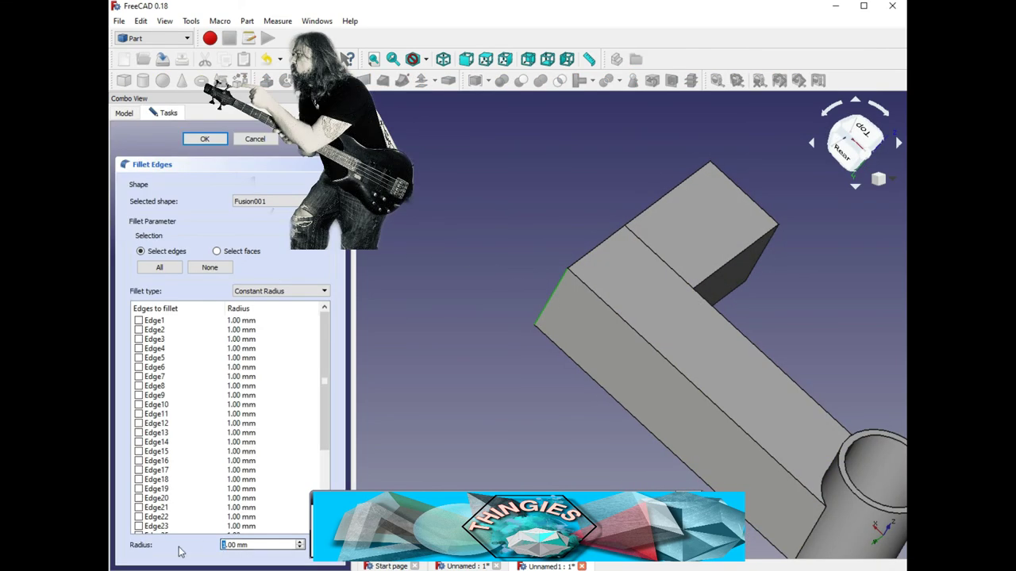
{"action": "left_click", "coordinate": [205, 139]}
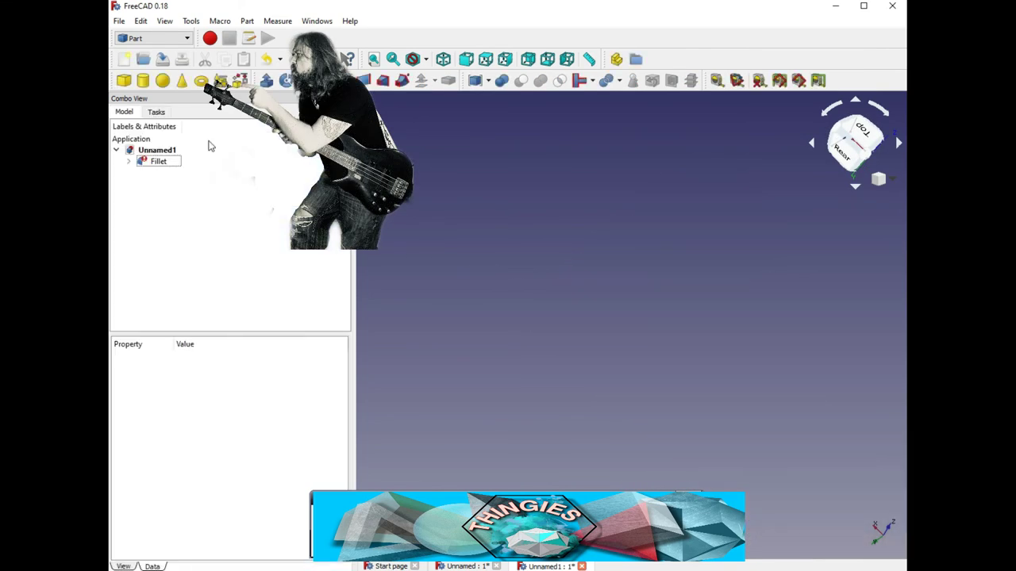
{"action": "left_click", "coordinate": [276, 58]}
Expand the fusion's construction tree down to its primitives and examine the cube of the side block.
{"action": "left_click", "coordinate": [130, 162]}
{"action": "left_click", "coordinate": [140, 173]}
{"action": "left_click", "coordinate": [152, 184]}
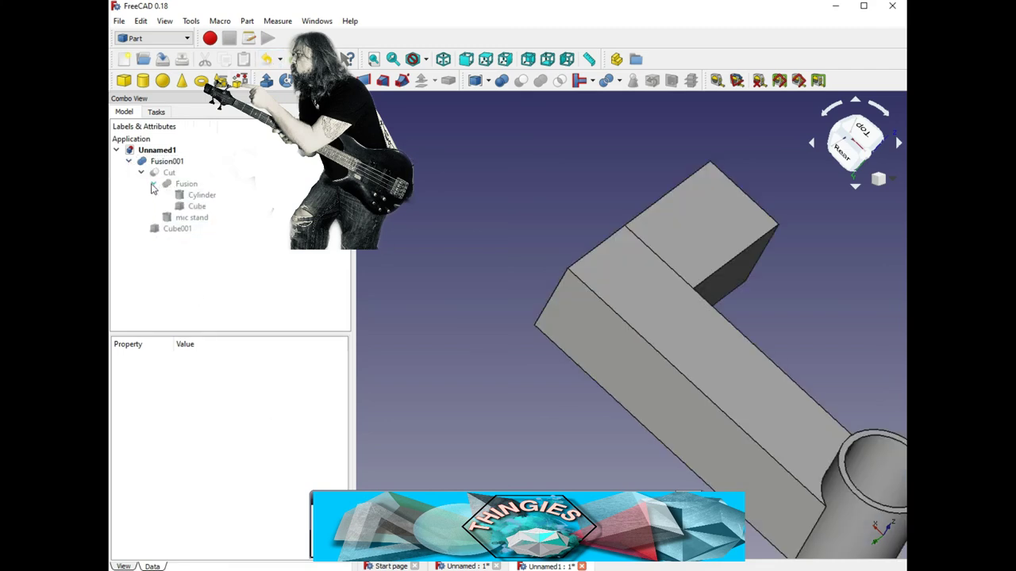
{"action": "double_click", "coordinate": [168, 230]}
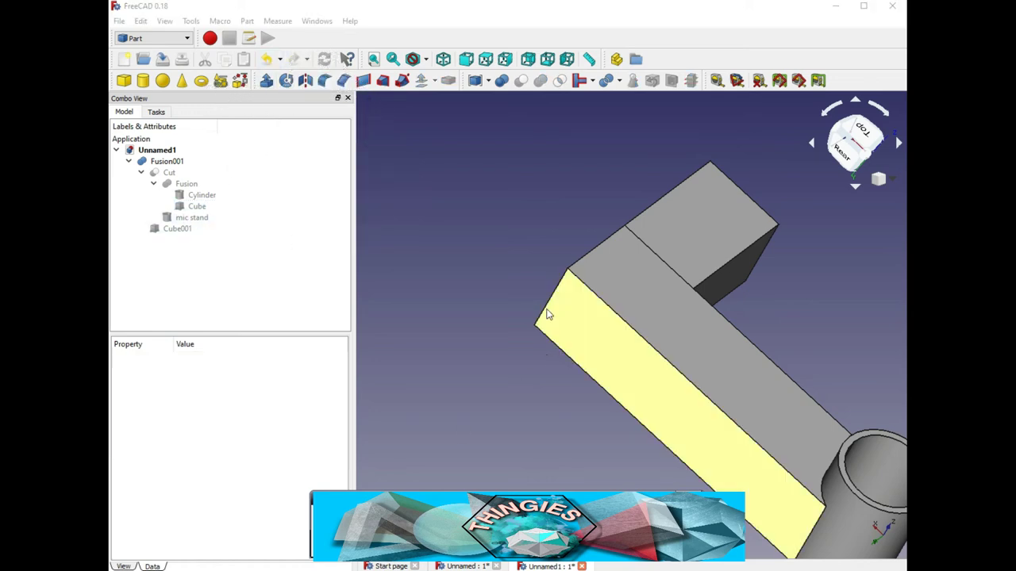
Fillet the outer vertical corner edge of the L-shaped fused body with a constant radius.
{"action": "left_click", "coordinate": [549, 306]}
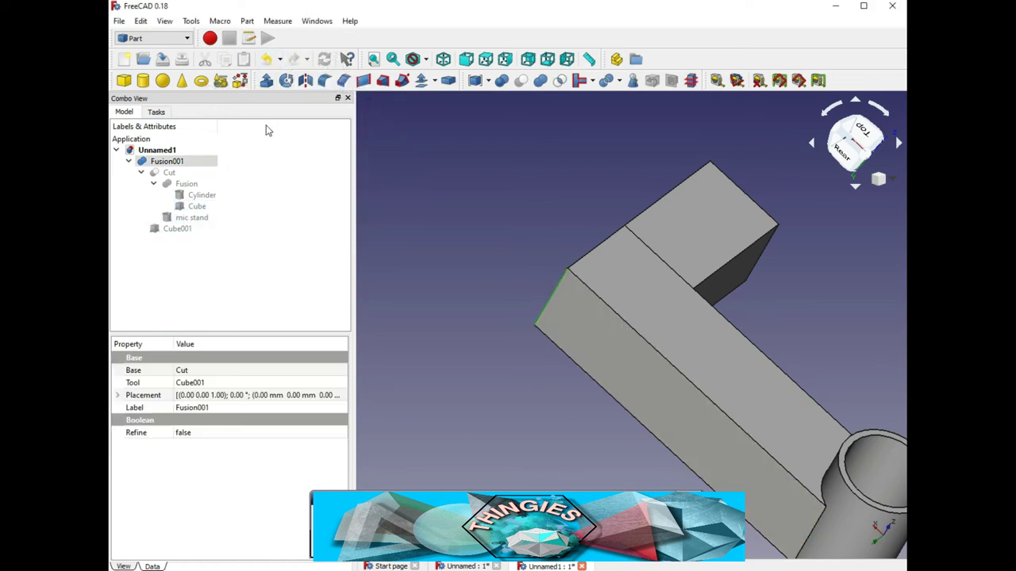
{"action": "left_click", "coordinate": [325, 80]}
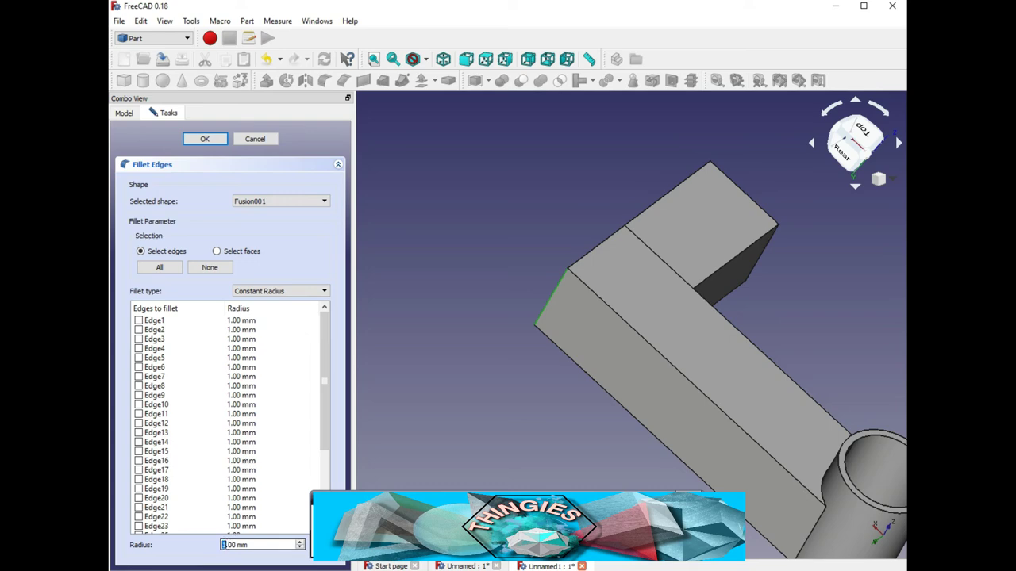
{"action": "left_click", "coordinate": [205, 139]}
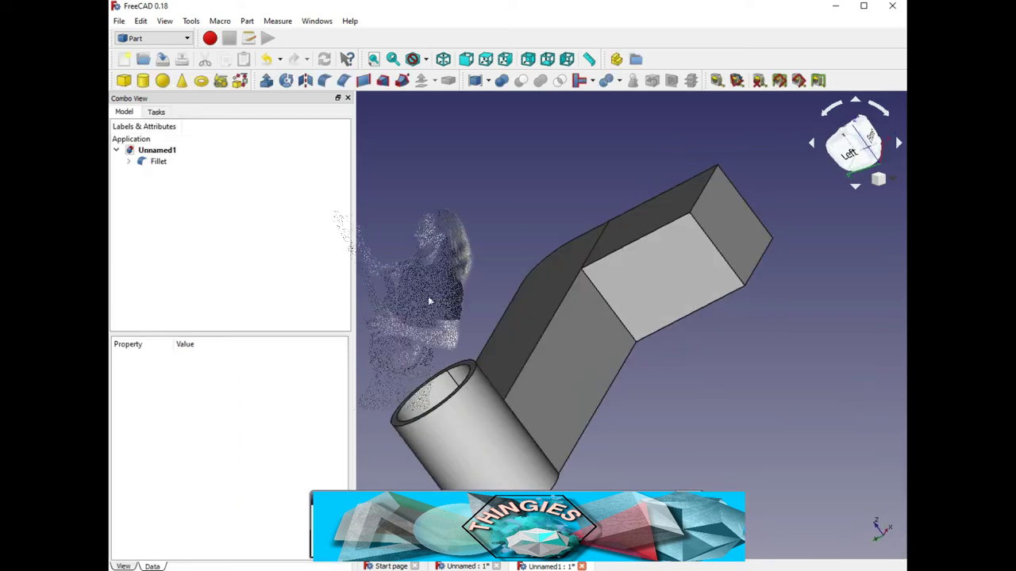
Fillet the inner corner edge between the arm and the side block with a 10 mm constant radius.
{"action": "left_click", "coordinate": [607, 306]}
{"action": "left_click", "coordinate": [324, 80]}
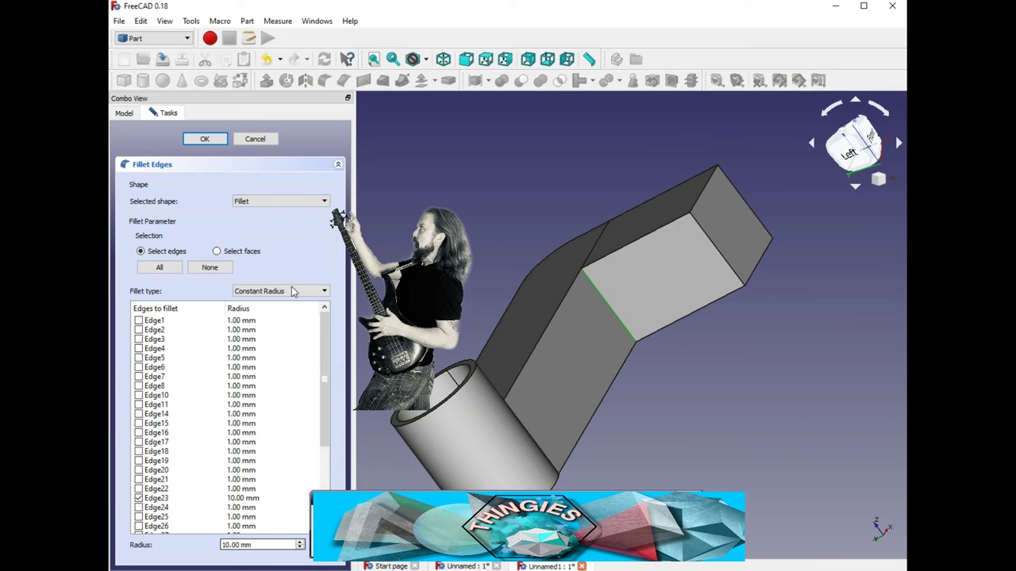
{"action": "left_click", "coordinate": [205, 139]}
Fillet the top face's long edges, including the curved corner edges, along both sides of the arm and side block.
{"action": "middle_click_drag", "start_coordinate": [549, 308], "coordinate": [557, 367]}
{"action": "left_click", "coordinate": [557, 367]}
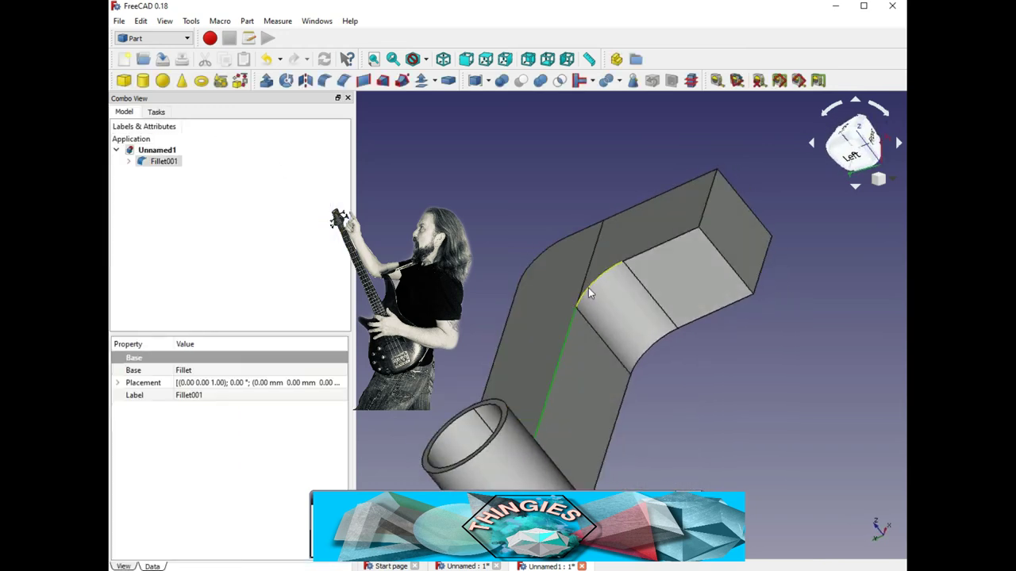
{"action": "middle_click_drag", "start_coordinate": [645, 250], "coordinate": [620, 315]}
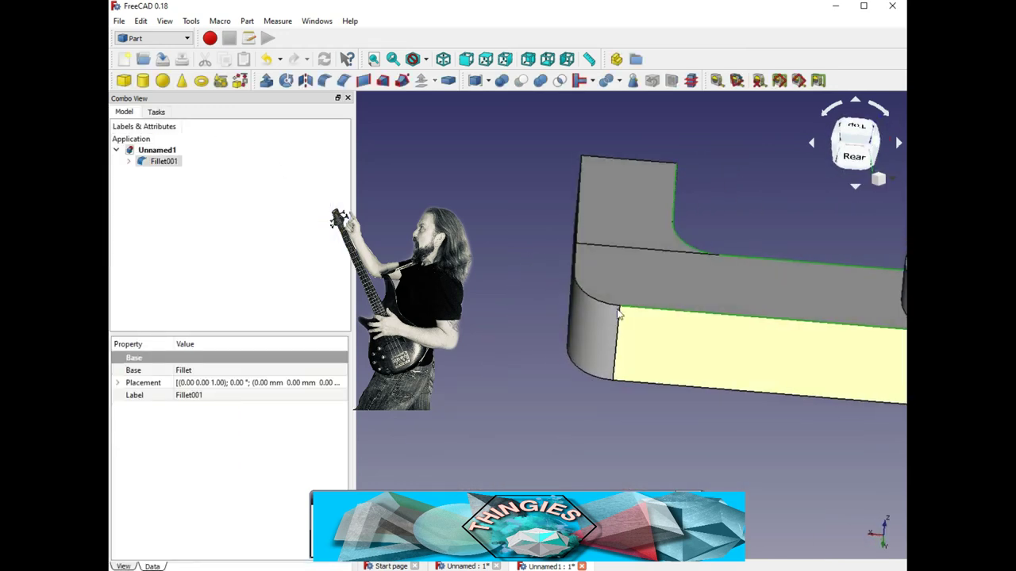
{"action": "middle_click_drag", "start_coordinate": [582, 227], "coordinate": [608, 254]}
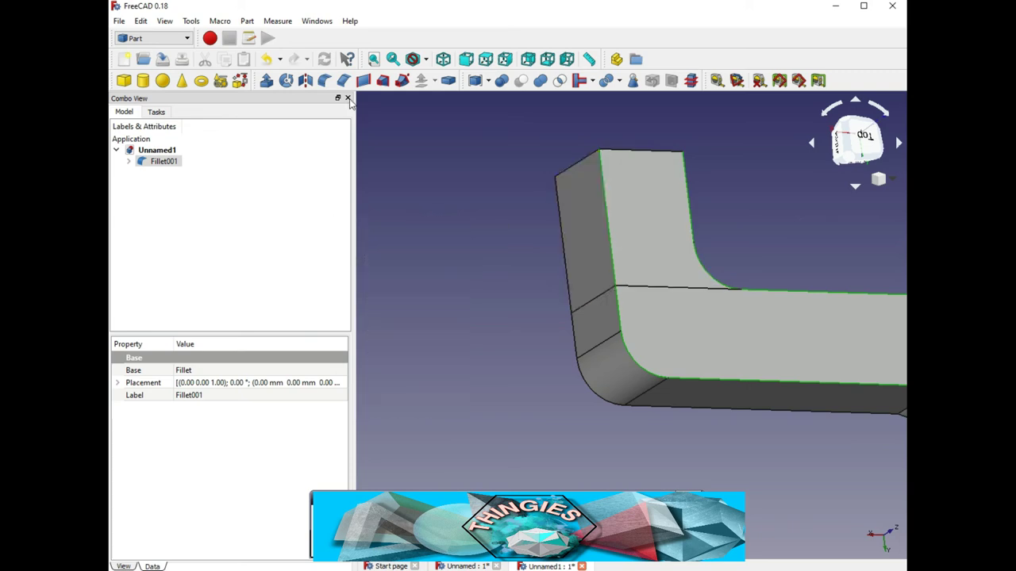
{"action": "left_click", "coordinate": [323, 81]}
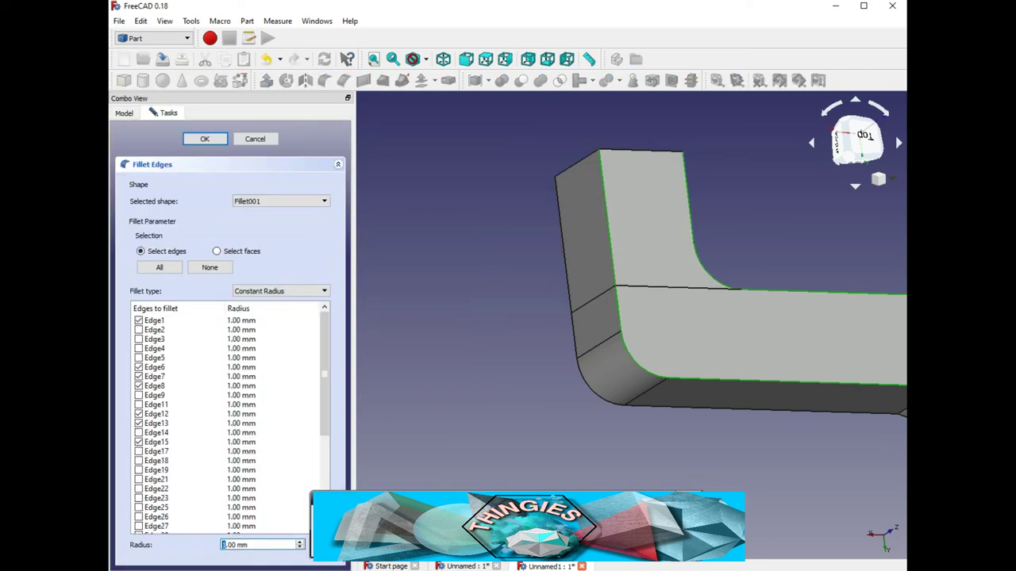
{"action": "middle_click_drag", "start_coordinate": [718, 415], "coordinate": [488, 373]}
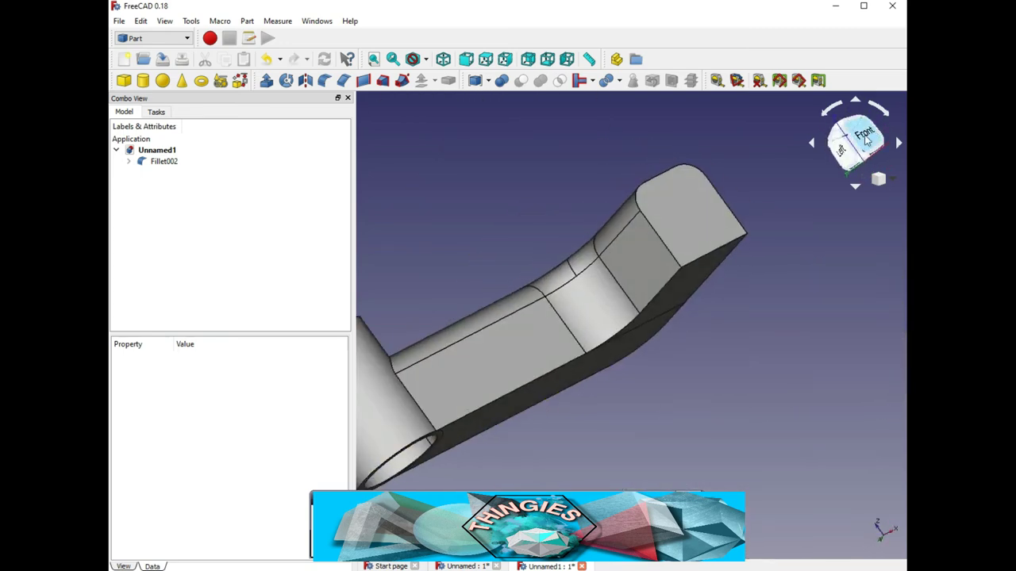
Add a cone primitive and transform it from the stand tube to the side block's free end, turned on its side.
{"action": "left_click", "coordinate": [865, 140]}
{"action": "middle_click_drag", "start_coordinate": [675, 316], "coordinate": [792, 315]}
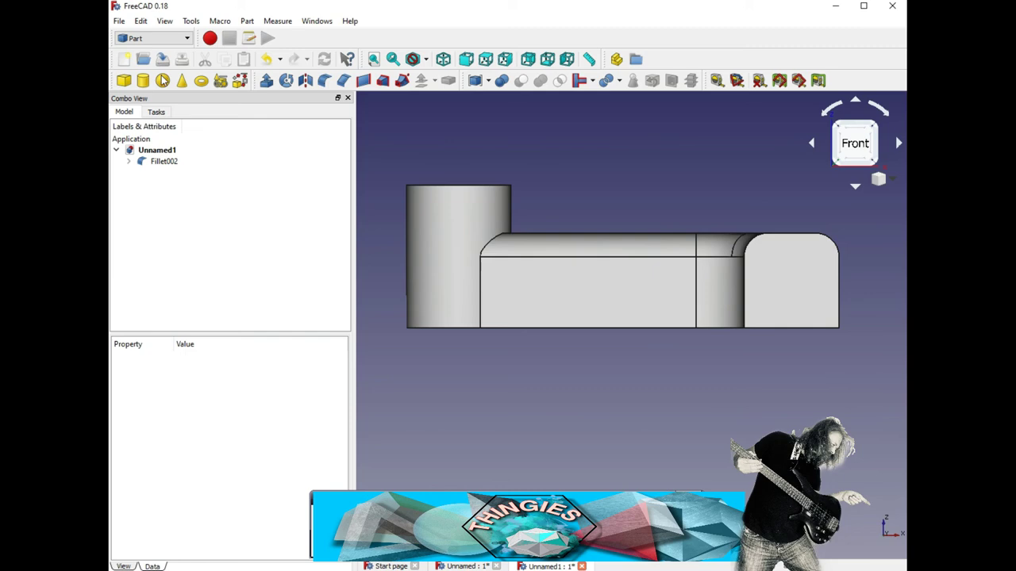
{"action": "left_click", "coordinate": [182, 82]}
{"action": "middle_click_drag", "start_coordinate": [534, 356], "coordinate": [468, 342]}
{"action": "double_click", "coordinate": [157, 172]}
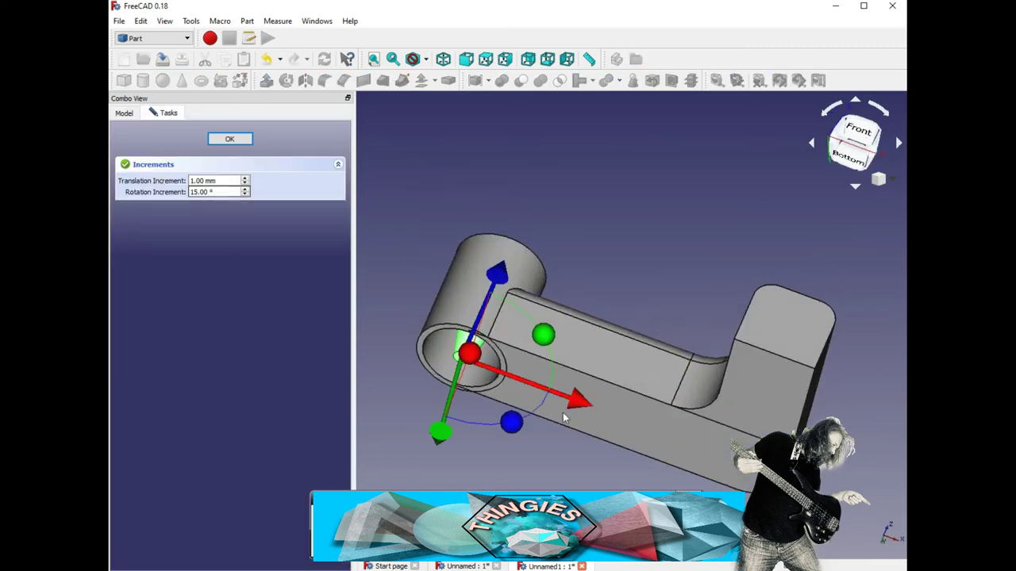
{"action": "left_click_drag", "start_coordinate": [501, 274], "coordinate": [485, 313]}
{"action": "middle_click_drag", "start_coordinate": [692, 446], "coordinate": [581, 341]}
{"action": "left_click_drag", "start_coordinate": [381, 385], "coordinate": [526, 200]}
{"action": "left_click_drag", "start_coordinate": [610, 163], "coordinate": [742, 222]}
{"action": "middle_click_drag", "start_coordinate": [741, 227], "coordinate": [587, 373]}
{"action": "left_click_drag", "start_coordinate": [792, 229], "coordinate": [619, 171]}
{"action": "left_click_drag", "start_coordinate": [667, 262], "coordinate": [442, 414]}
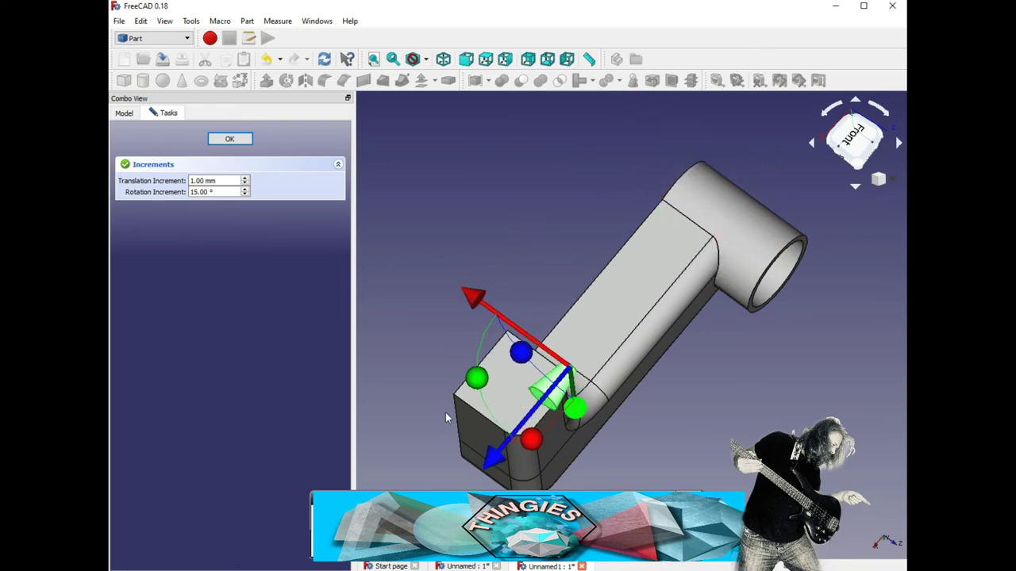
Tilt the cone upward by 15° and adjust its position in front of the side block's end face.
{"action": "middle_click_drag", "start_coordinate": [646, 390], "coordinate": [507, 421]}
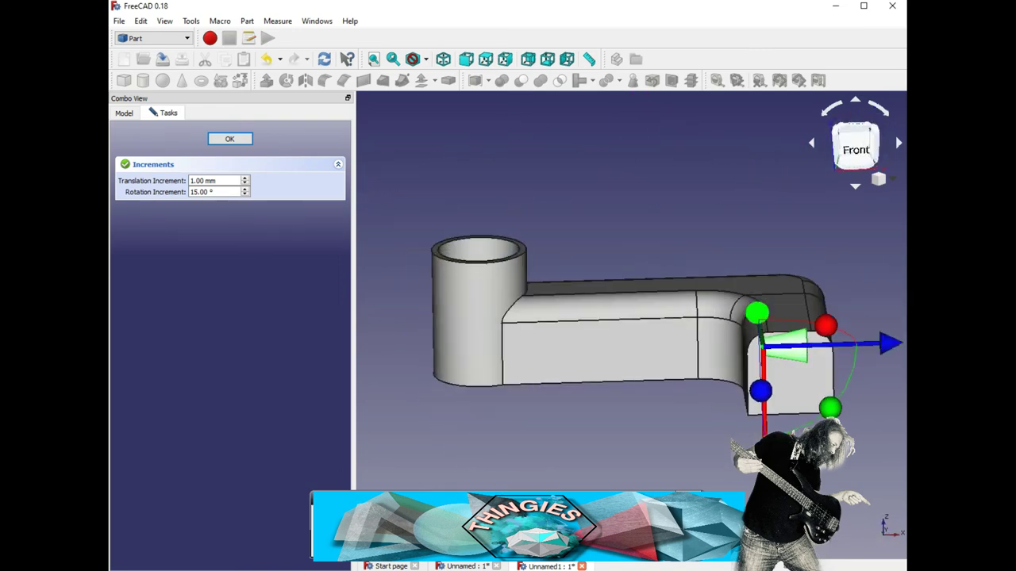
{"action": "left_click_drag", "start_coordinate": [764, 456], "coordinate": [766, 490]}
{"action": "middle_click_drag", "start_coordinate": [861, 505], "coordinate": [853, 469]}
{"action": "left_click_drag", "start_coordinate": [825, 399], "coordinate": [837, 377]}
{"action": "left_click_drag", "start_coordinate": [782, 431], "coordinate": [796, 467]}
{"action": "middle_click_drag", "start_coordinate": [795, 467], "coordinate": [760, 403]}
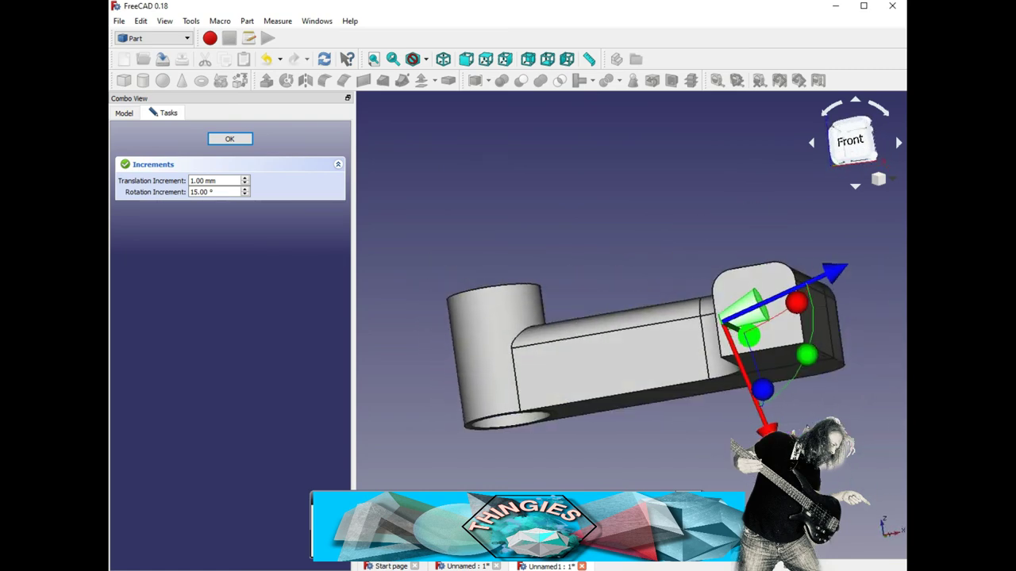
Set the cone's Radius1 to 11 mm, Radius2 to 12 mm and height to 55 mm.
{"action": "left_click", "coordinate": [123, 113]}
{"action": "left_click", "coordinate": [204, 434]}
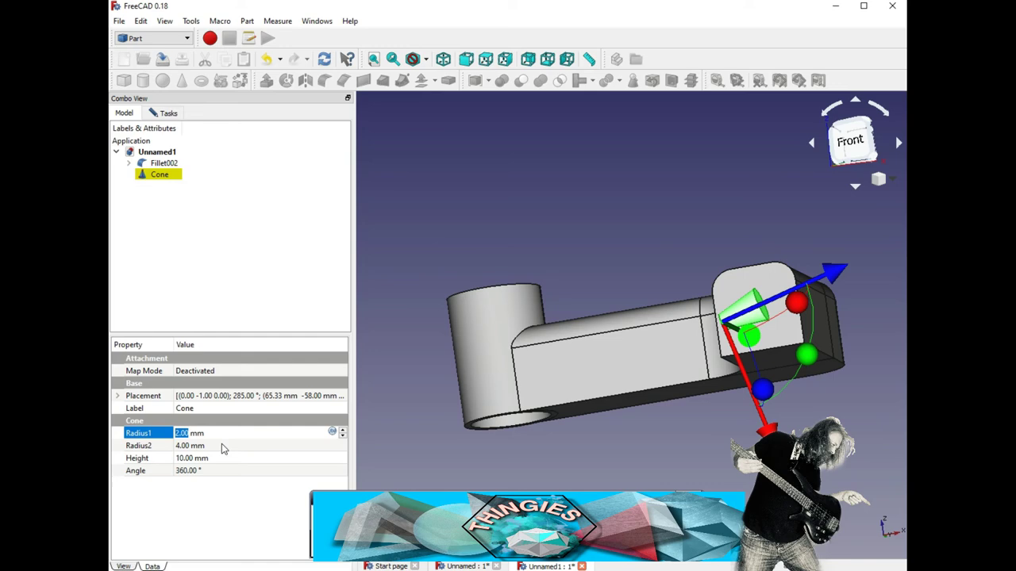
{"action": "type", "text": "11"}
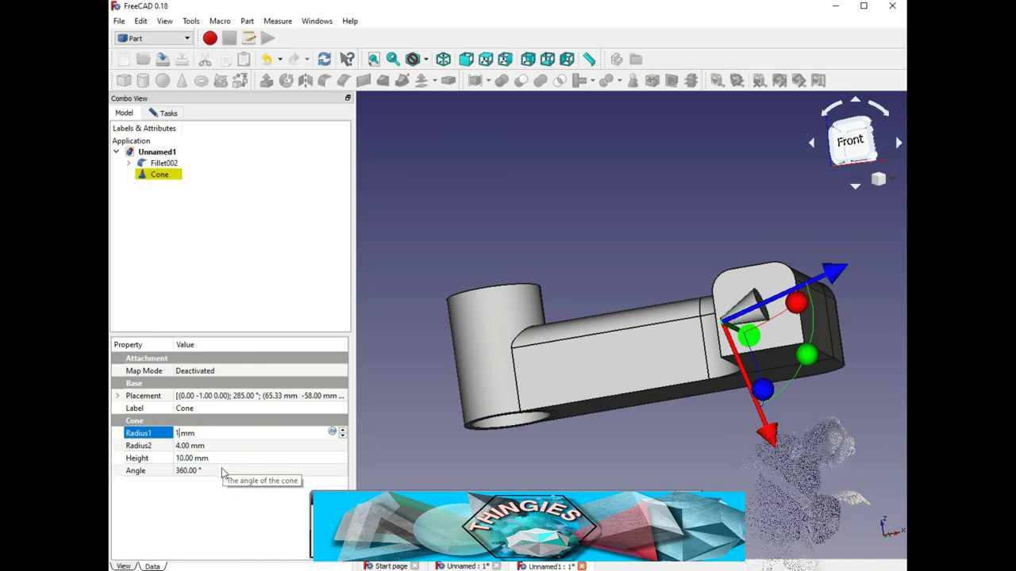
{"action": "left_click", "coordinate": [191, 446]}
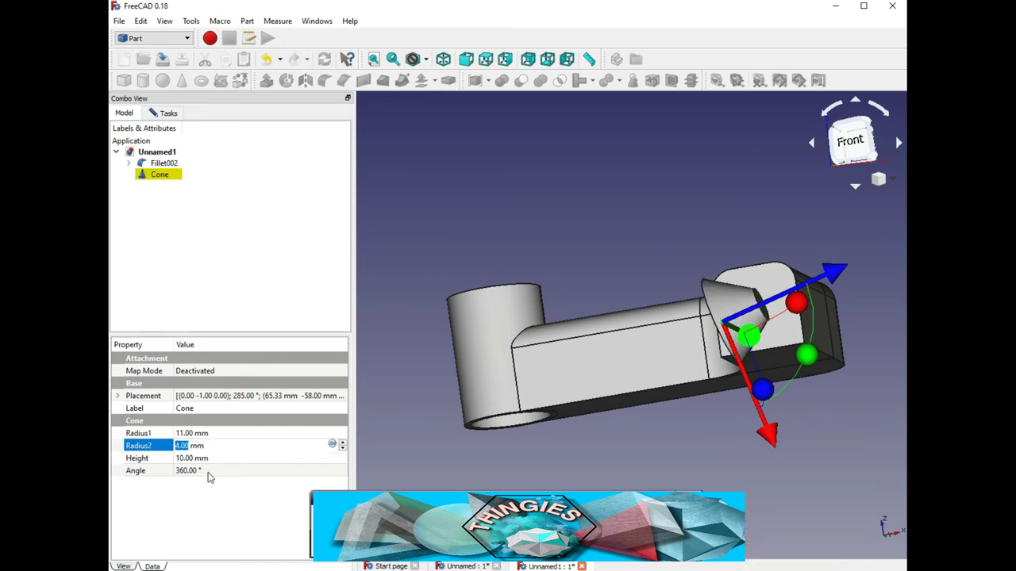
{"action": "type", "text": "12"}
{"action": "left_click", "coordinate": [185, 460]}
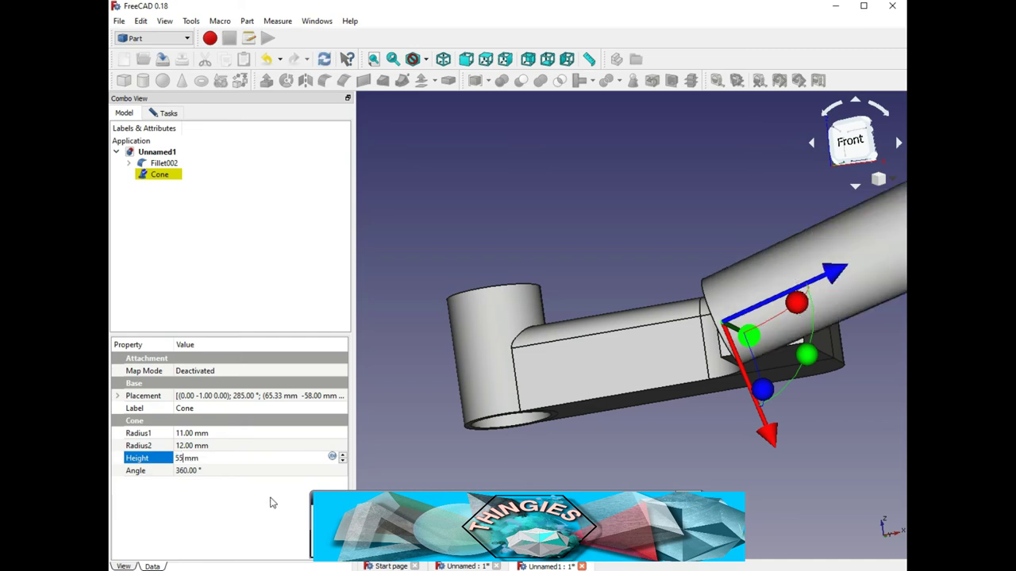
Adjust the mic cone's tilt using a 3.25° rotation increment and nudge it downward at the side block's end.
{"action": "middle_click_drag", "start_coordinate": [552, 403], "coordinate": [646, 471]}
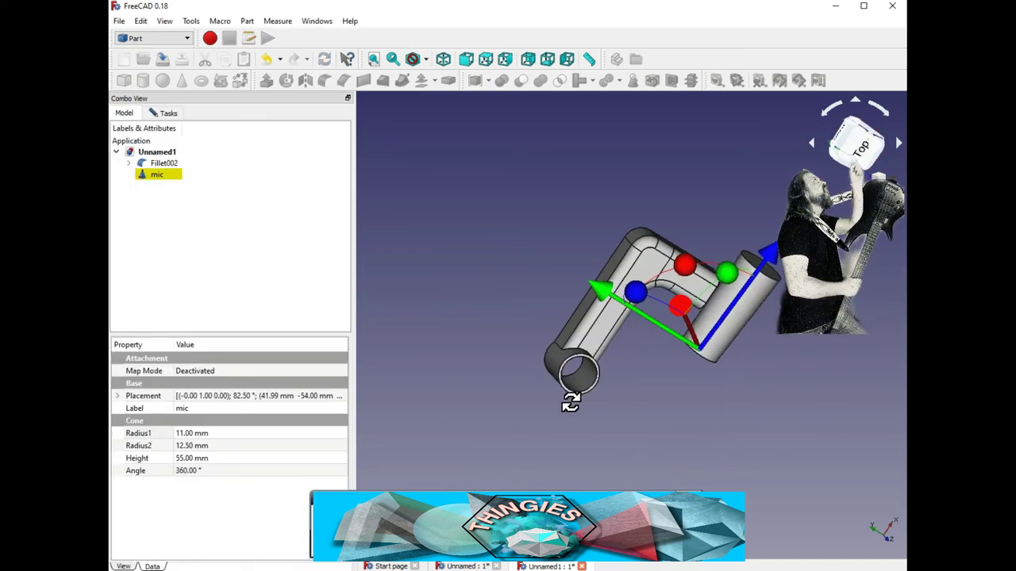
{"action": "middle_click_drag", "start_coordinate": [571, 403], "coordinate": [528, 236]}
{"action": "middle_click_drag", "start_coordinate": [698, 420], "coordinate": [729, 475]}
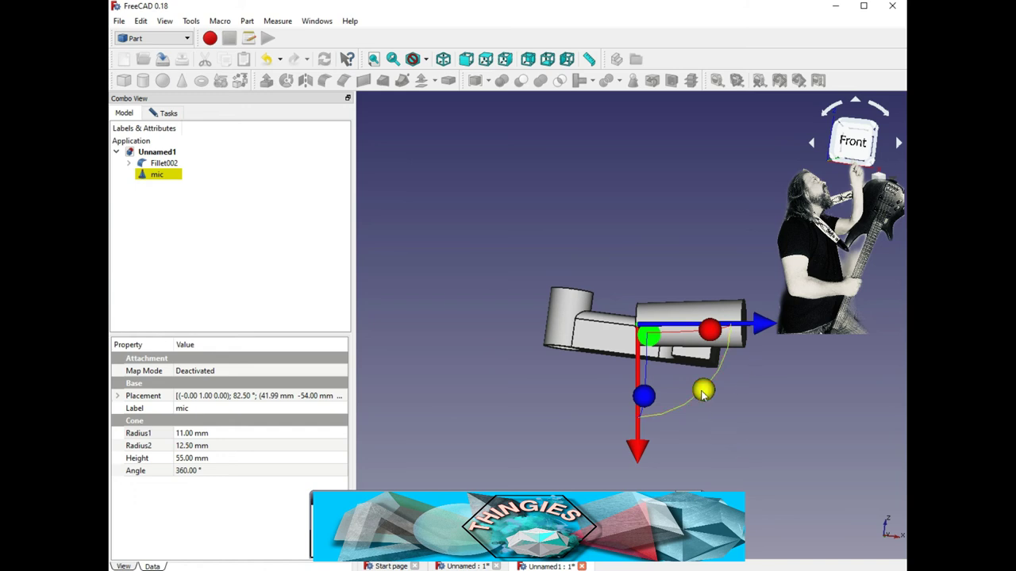
{"action": "double_click", "coordinate": [167, 178]}
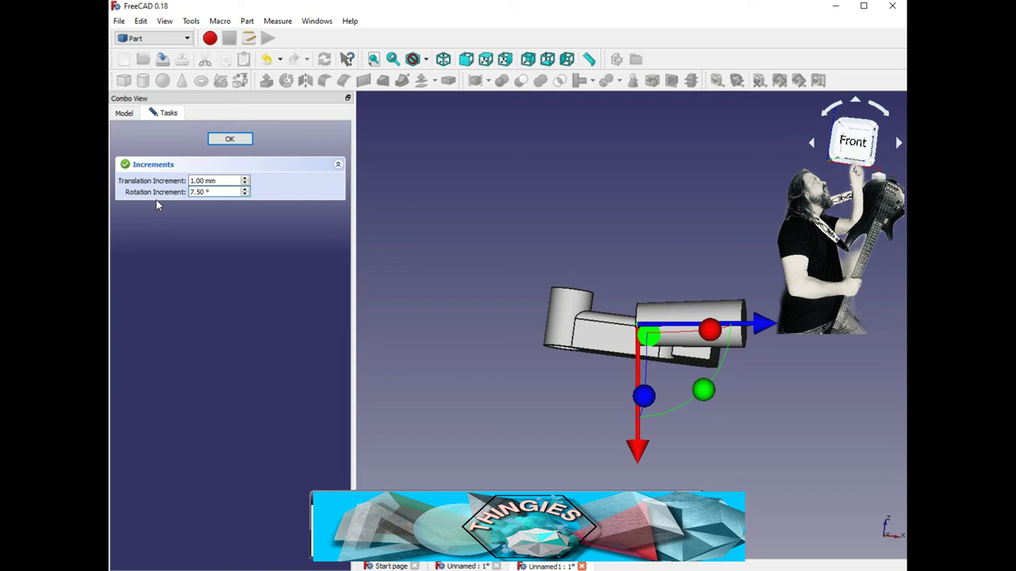
{"action": "middle_click_drag", "start_coordinate": [707, 413], "coordinate": [762, 423]}
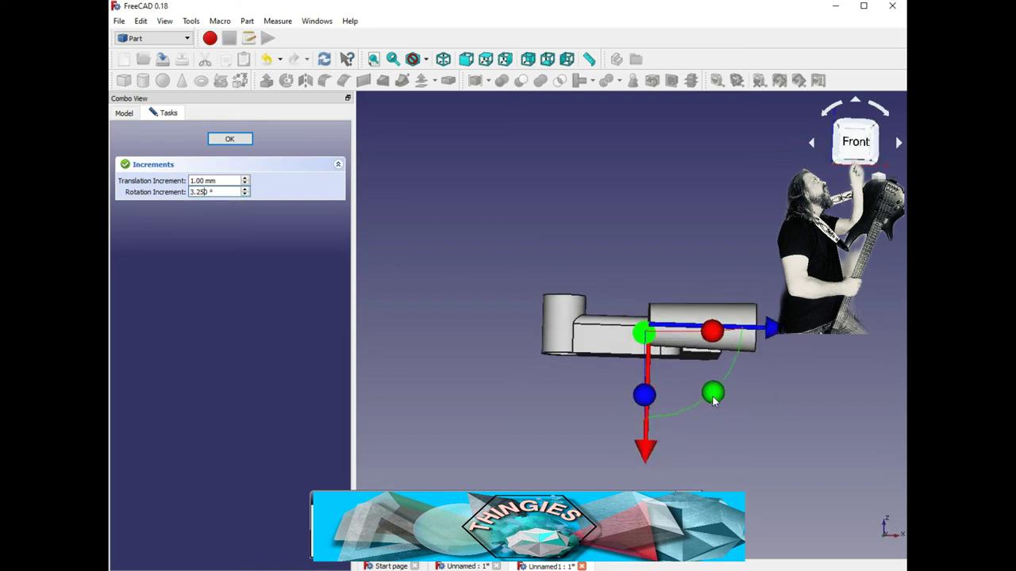
{"action": "mouse_move", "coordinate": [712, 401]}
{"action": "left_mouse_down"}
{"action": "mouse_move", "coordinate": [703, 410]}
{"action": "mouse_move", "coordinate": [719, 395]}
{"action": "left_mouse_up"}
{"action": "left_click_drag", "start_coordinate": [649, 459], "coordinate": [650, 463]}
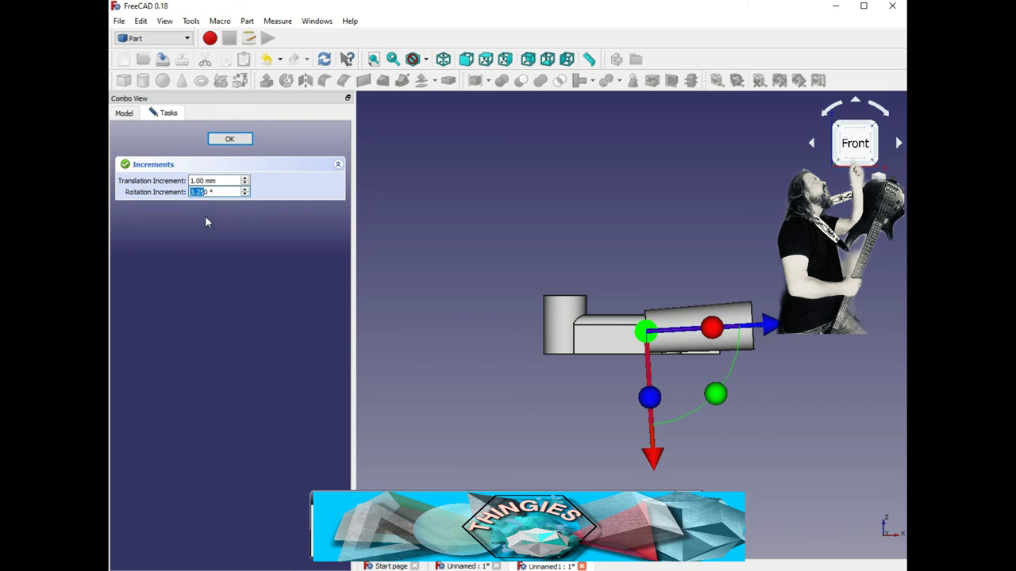
Tilt the mic cone back down by one 1.625° increment and raise it against the side block's end.
{"action": "type", "text": "10"}
{"action": "left_click_drag", "start_coordinate": [716, 398], "coordinate": [715, 403]}
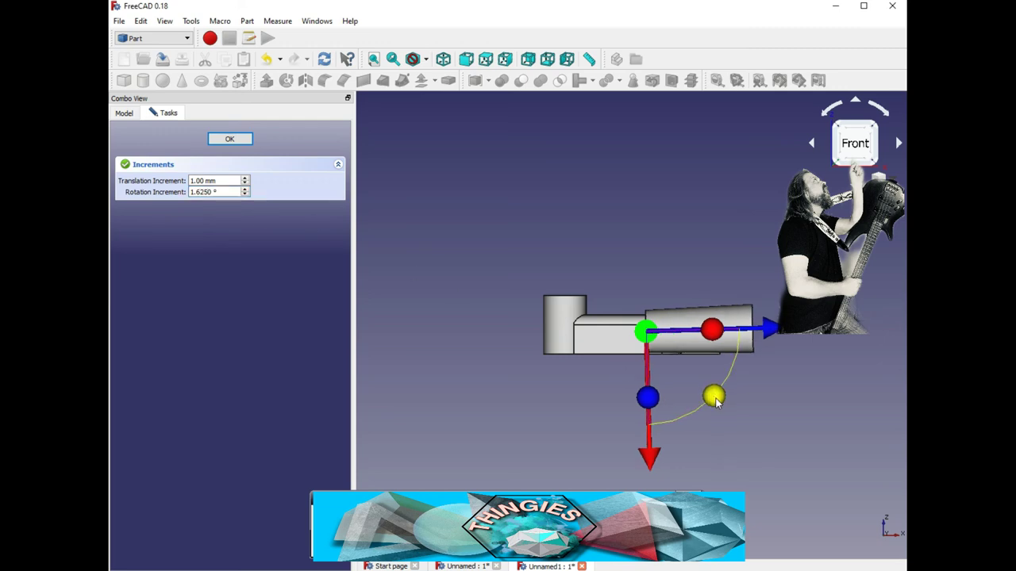
{"action": "middle_click_drag", "start_coordinate": [697, 449], "coordinate": [739, 388]}
{"action": "left_click_drag", "start_coordinate": [738, 388], "coordinate": [733, 380]}
{"action": "left_click", "coordinate": [857, 139]}
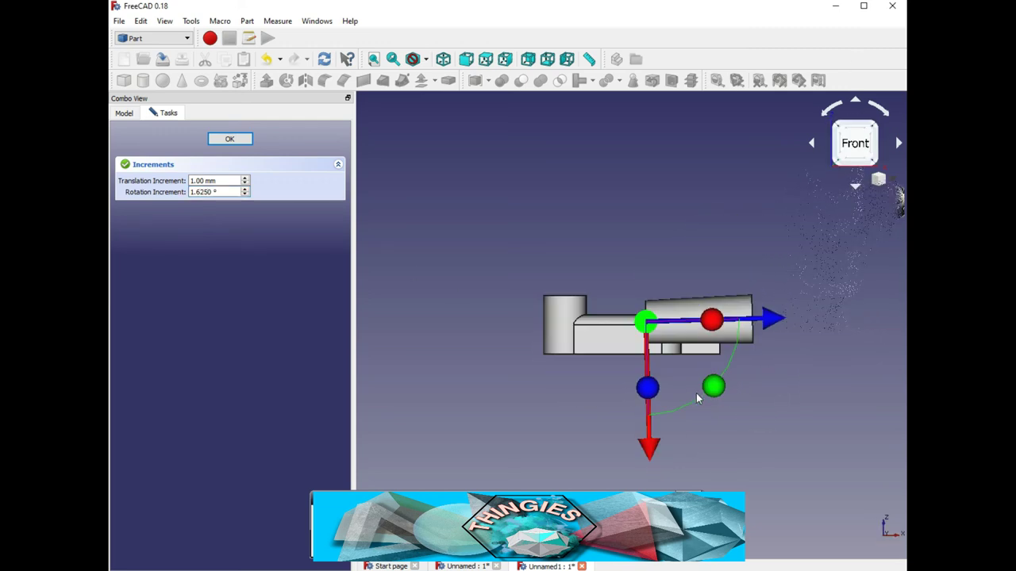
{"action": "middle_click_drag", "start_coordinate": [698, 399], "coordinate": [803, 384]}
{"action": "left_click", "coordinate": [227, 140]}
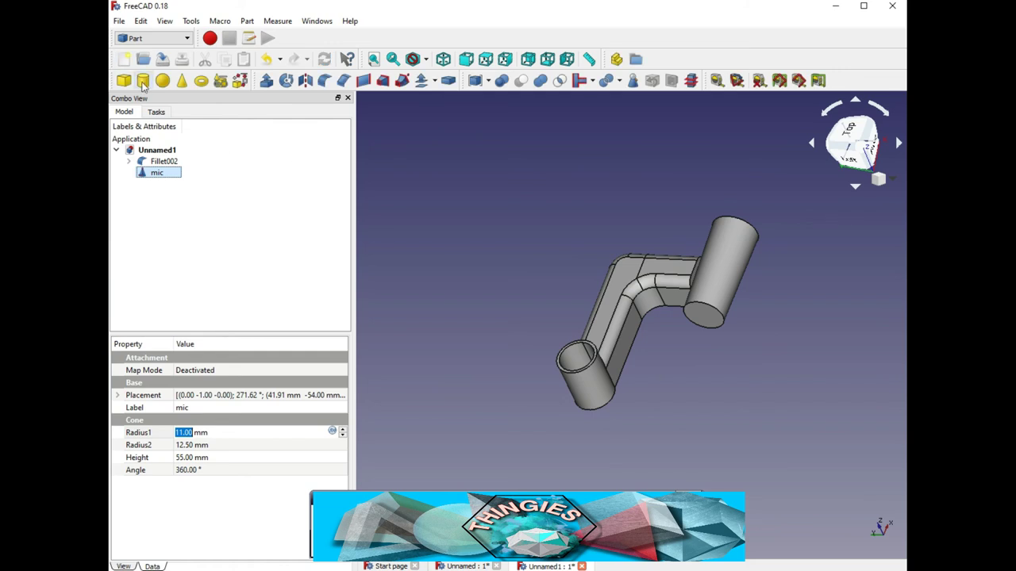
Add a second cone and set its Radius1 to 14 mm and Radius2 to 16.5 mm.
{"action": "left_click", "coordinate": [182, 81]}
{"action": "left_click", "coordinate": [160, 186]}
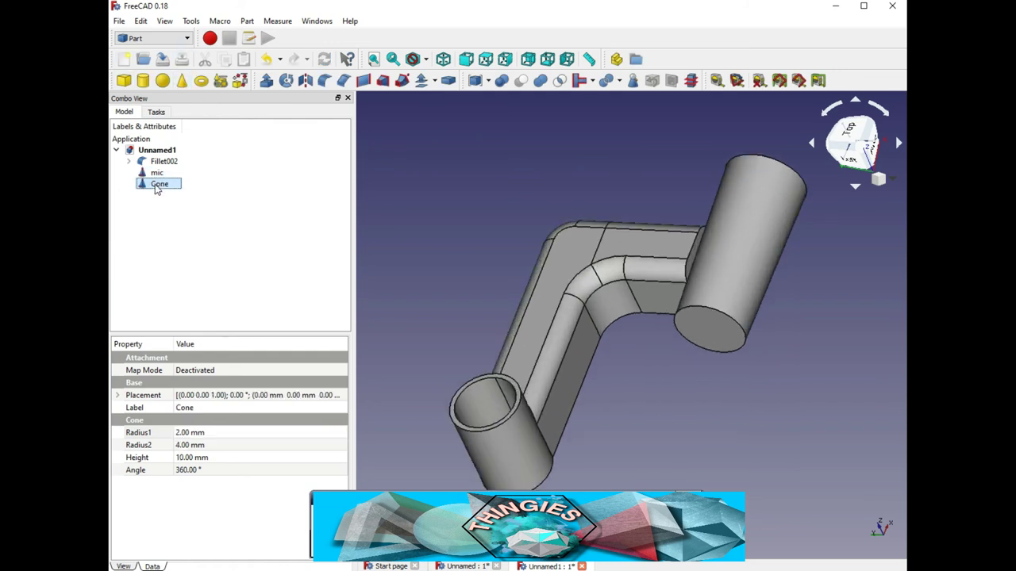
{"action": "left_click", "coordinate": [189, 435]}
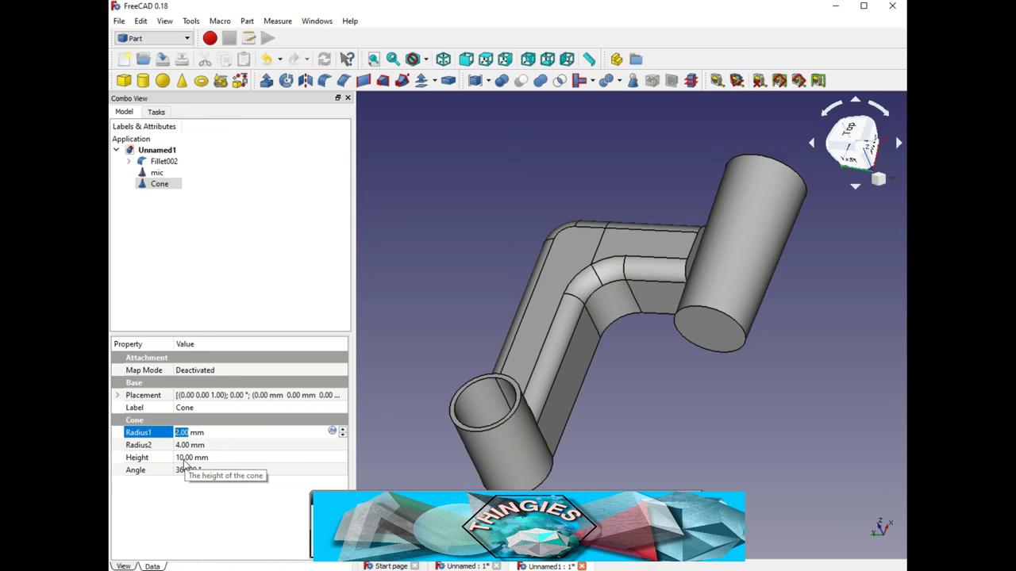
{"action": "type", "text": "14"}
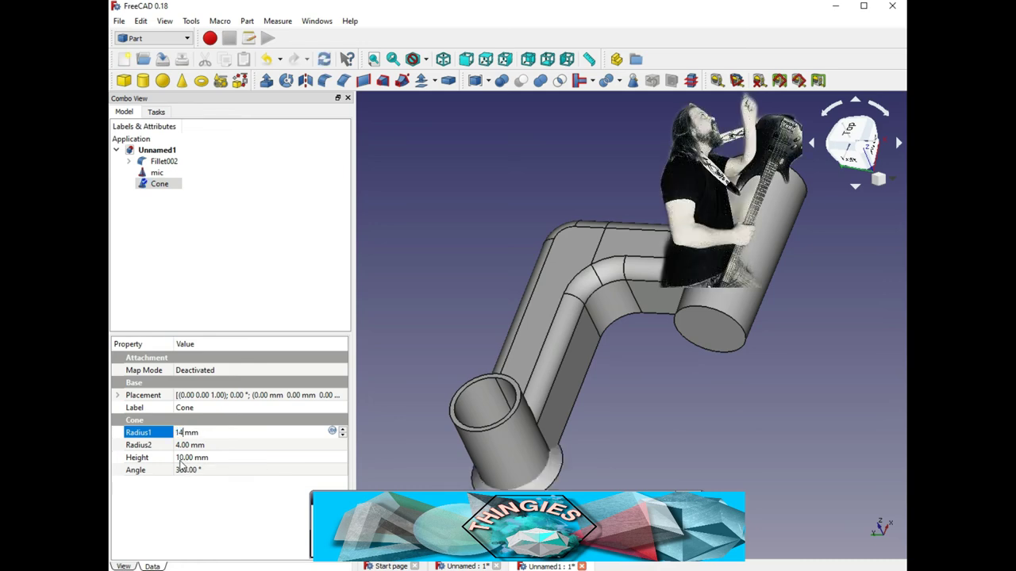
{"action": "left_click", "coordinate": [202, 446]}
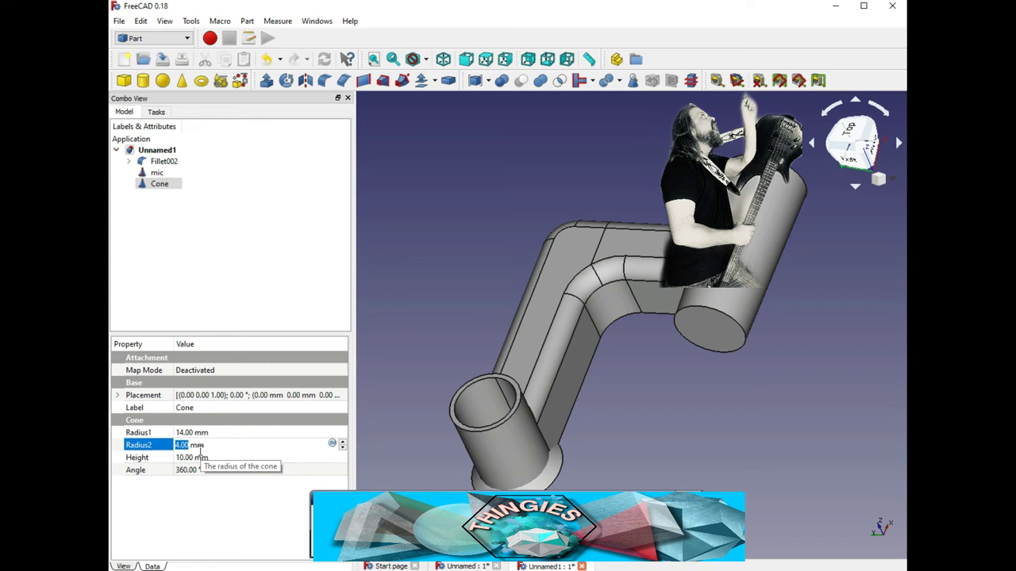
{"action": "type", "text": "16.5"}
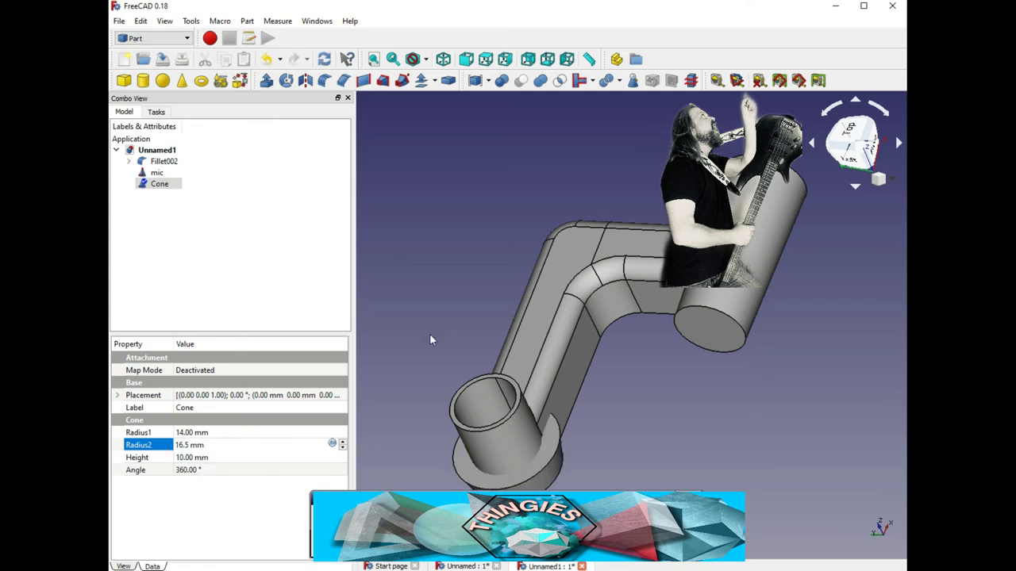
Set the second cone's height to 55 mm and rotate it to lie lengthwise along the mic cone.
{"action": "left_click", "coordinate": [189, 459]}
{"action": "type", "text": "55"}
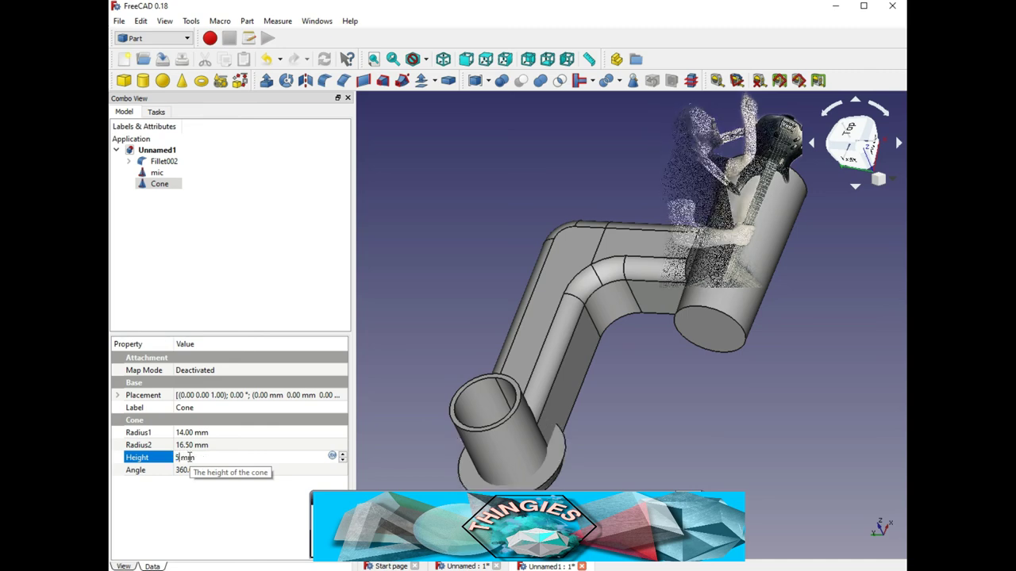
{"action": "middle_click_drag", "start_coordinate": [587, 381], "coordinate": [556, 266]}
{"action": "double_click", "coordinate": [159, 185]}
{"action": "middle_click_drag", "start_coordinate": [572, 464], "coordinate": [555, 284]}
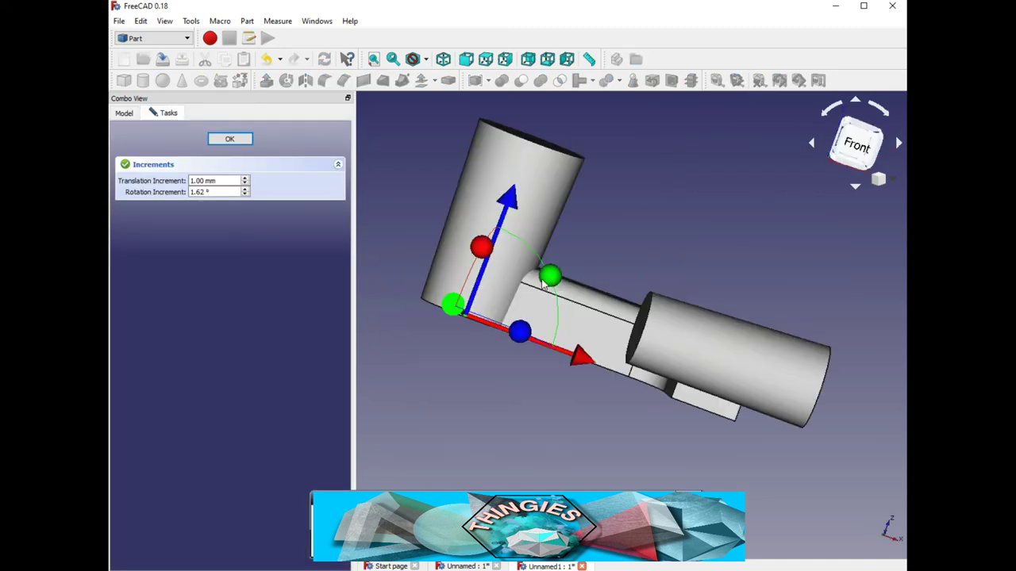
{"action": "left_click_drag", "start_coordinate": [551, 275], "coordinate": [536, 453]}
Move the larger cone to the side block's end so that it surrounds the mic cone.
{"action": "middle_click_drag", "start_coordinate": [430, 429], "coordinate": [437, 422]}
{"action": "left_click_drag", "start_coordinate": [437, 422], "coordinate": [450, 377]}
{"action": "middle_click_drag", "start_coordinate": [450, 373], "coordinate": [490, 318]}
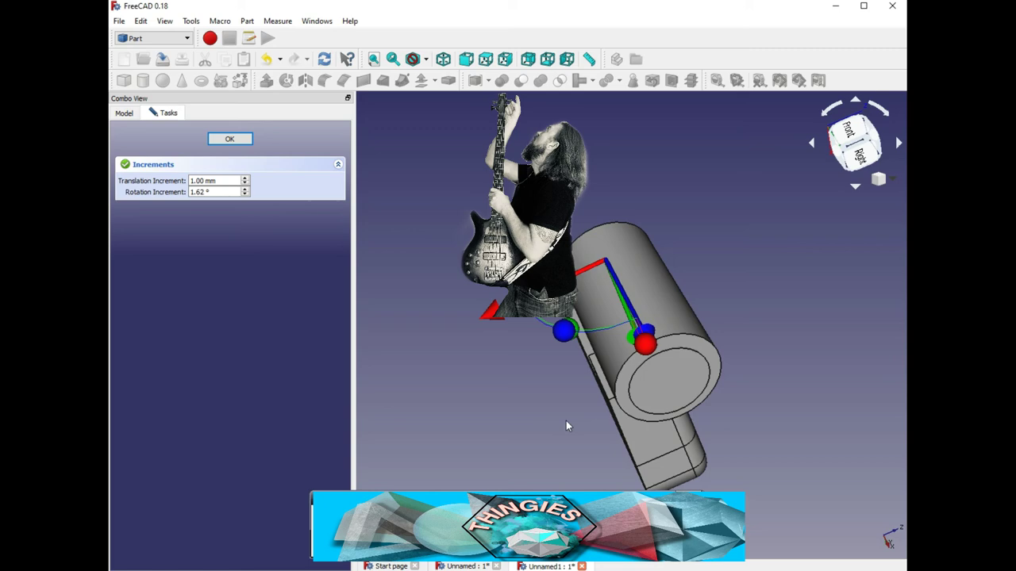
{"action": "left_click", "coordinate": [860, 143]}
{"action": "left_click_drag", "start_coordinate": [663, 330], "coordinate": [668, 330]}
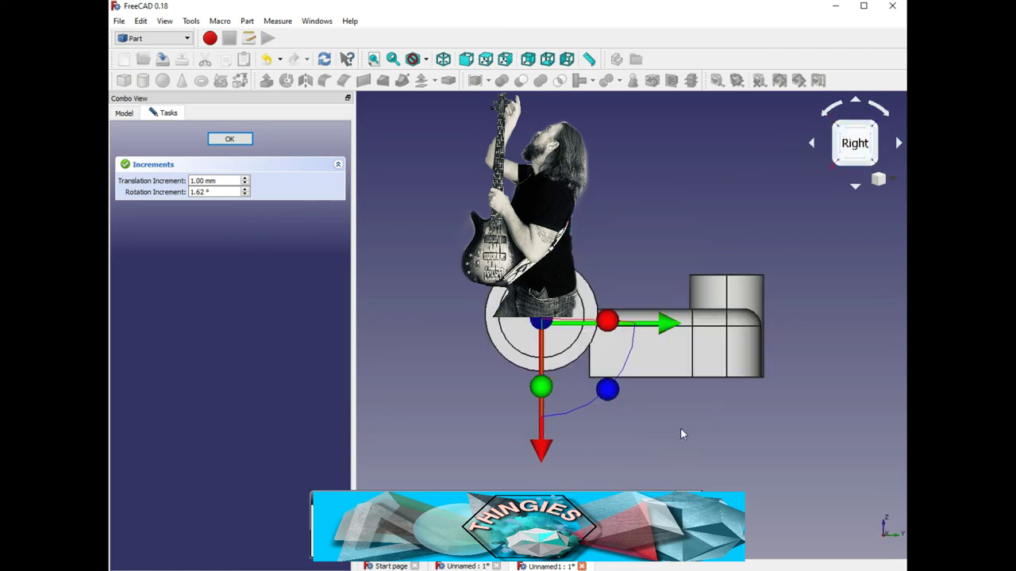
{"action": "middle_click_drag", "start_coordinate": [682, 433], "coordinate": [508, 429]}
{"action": "left_click", "coordinate": [230, 139]}
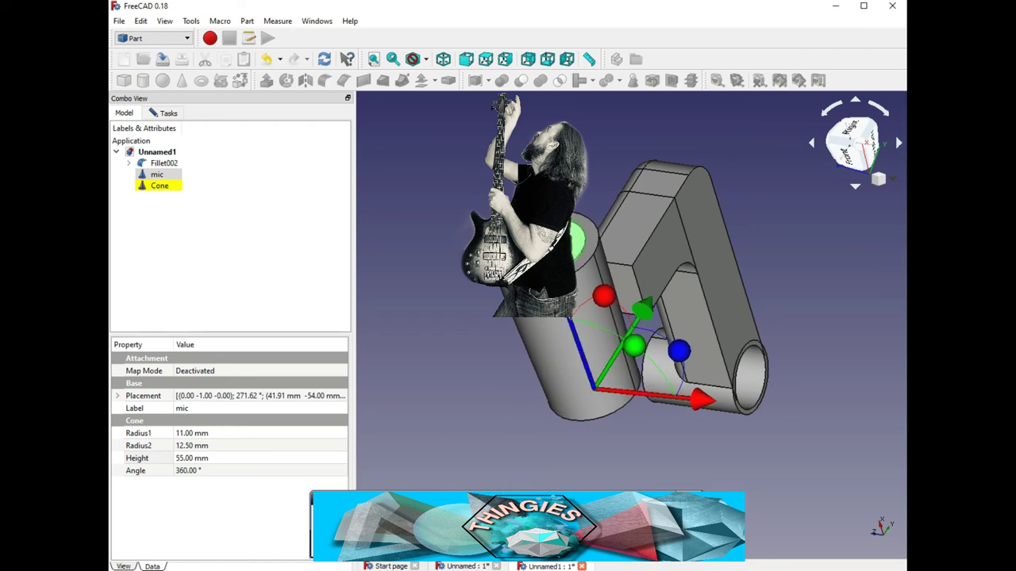
Adjust the outer cone's tilt in 1.62° increments and nudge it outward along its axis.
{"action": "mouse_move", "coordinate": [556, 314]}
{"action": "middle_mouse_down"}
{"action": "mouse_move", "coordinate": [614, 390]}
{"action": "mouse_move", "coordinate": [567, 306]}
{"action": "middle_mouse_up"}
{"action": "key", "text": "1"}
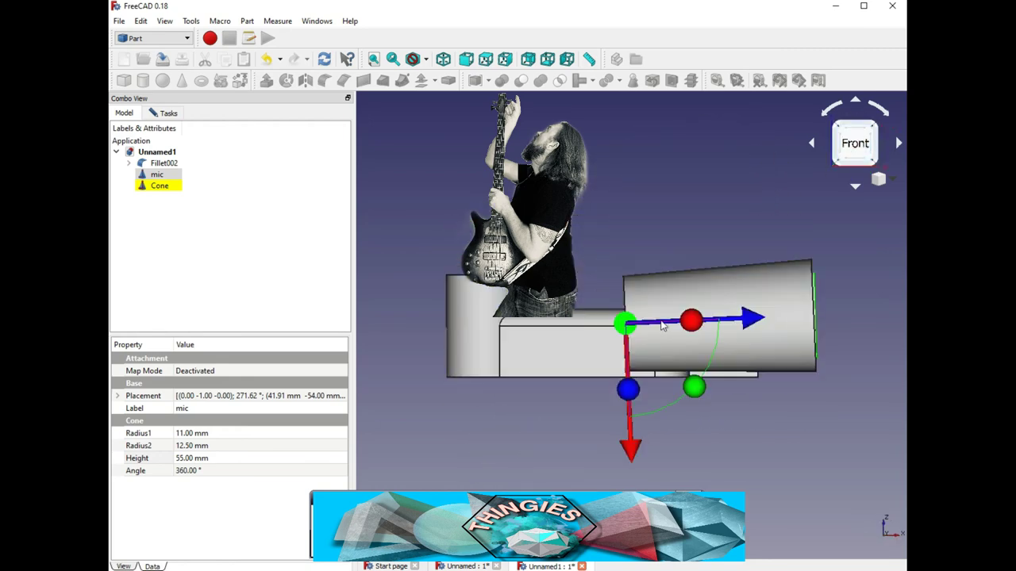
{"action": "mouse_move", "coordinate": [697, 386]}
{"action": "left_mouse_down"}
{"action": "mouse_move", "coordinate": [702, 379]}
{"action": "mouse_move", "coordinate": [696, 390]}
{"action": "left_mouse_up"}
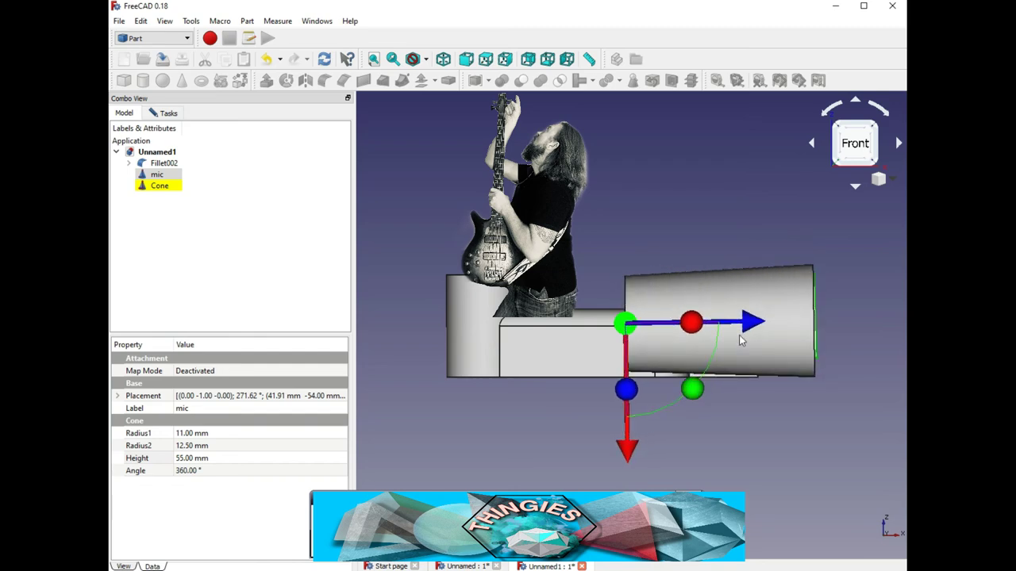
{"action": "left_click_drag", "start_coordinate": [746, 322], "coordinate": [750, 323]}
{"action": "mouse_move", "coordinate": [738, 408]}
{"action": "middle_mouse_down"}
{"action": "mouse_move", "coordinate": [782, 394]}
{"action": "mouse_move", "coordinate": [784, 415]}
{"action": "mouse_move", "coordinate": [732, 405]}
{"action": "middle_mouse_up"}
{"action": "key", "text": "1"}
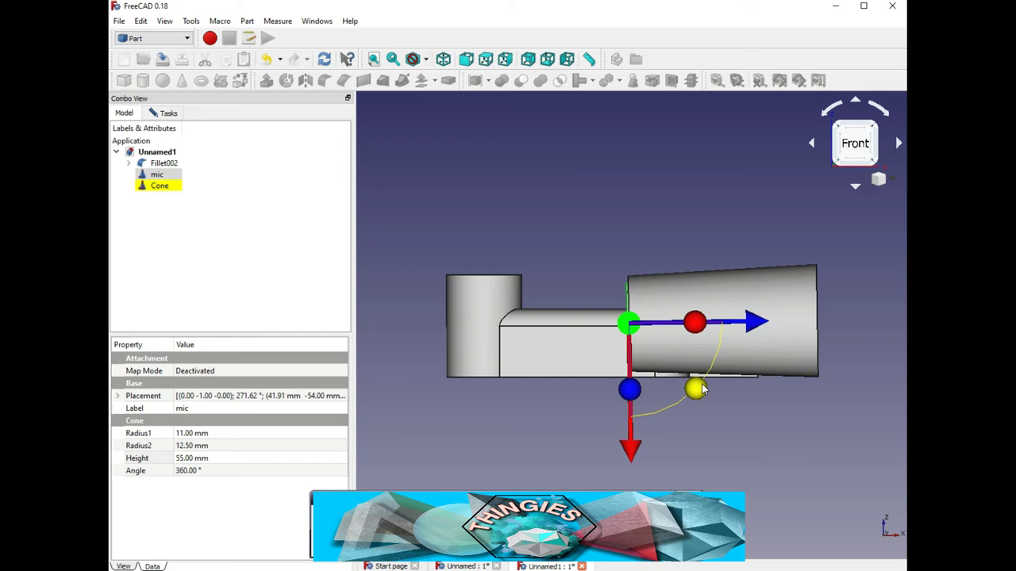
{"action": "left_click_drag", "start_coordinate": [702, 389], "coordinate": [702, 385]}
Nudge the outer cone vertically and sideways to fit it against the side block's end.
{"action": "scroll", "coordinate": [707, 376], "scroll_direction": "down", "scroll_amount": 2}
{"action": "scroll", "coordinate": [707, 376], "scroll_direction": "up", "scroll_amount": 6}
{"action": "middle_click_drag", "start_coordinate": [827, 489], "coordinate": [683, 418]}
{"action": "left_click_drag", "start_coordinate": [488, 375], "coordinate": [480, 389]}
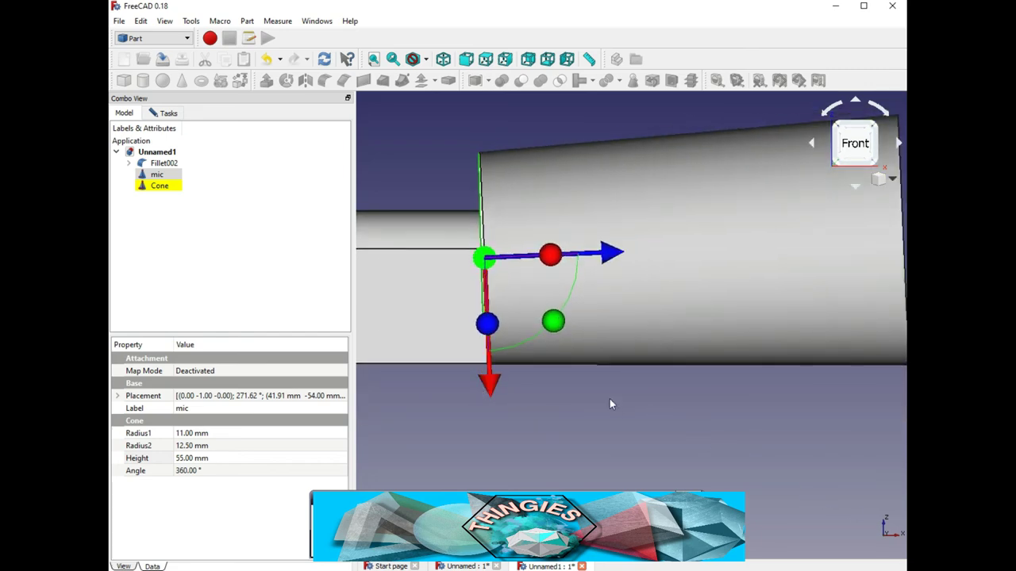
{"action": "middle_click_drag", "start_coordinate": [609, 399], "coordinate": [445, 305]}
{"action": "left_click_drag", "start_coordinate": [648, 214], "coordinate": [634, 251]}
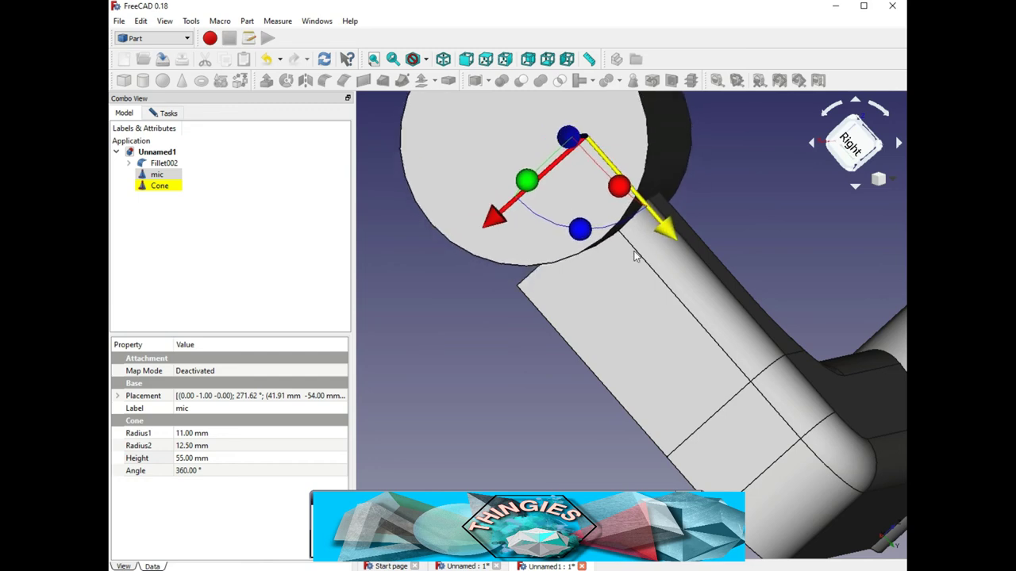
{"action": "middle_click_drag", "start_coordinate": [509, 224], "coordinate": [836, 175]}
{"action": "left_click", "coordinate": [846, 152]}
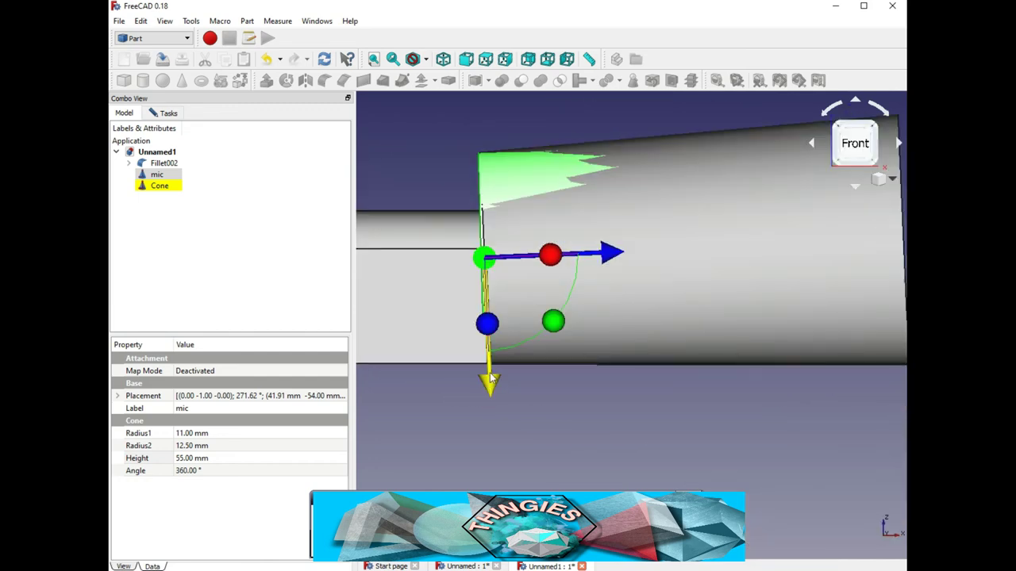
{"action": "middle_click_drag", "start_coordinate": [489, 380], "coordinate": [529, 357]}
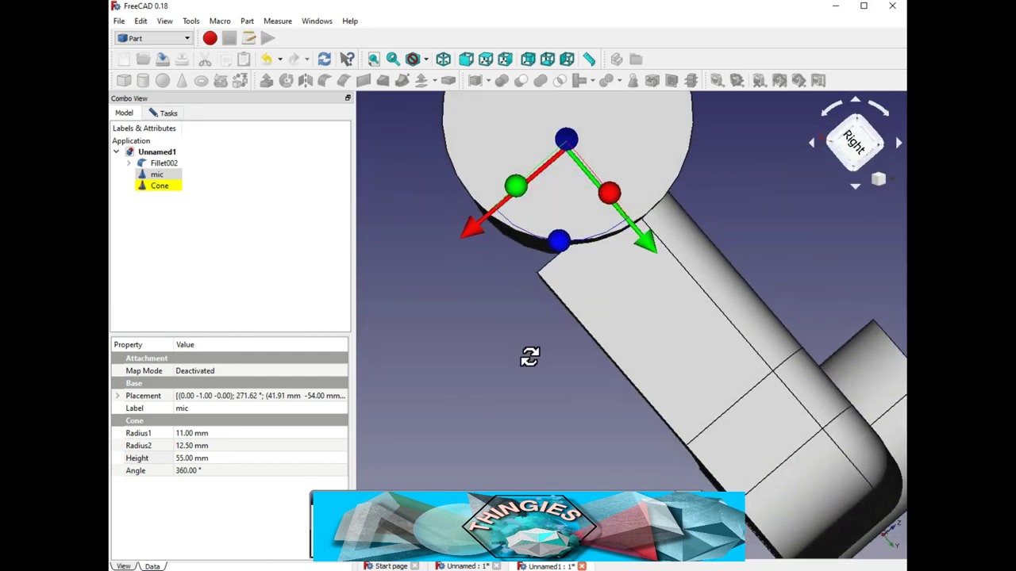
Move the mic cone toward the side block and downward to centre it inside the outer cone.
{"action": "middle_click_drag", "start_coordinate": [649, 249], "coordinate": [674, 352]}
{"action": "left_click_drag", "start_coordinate": [673, 240], "coordinate": [637, 224]}
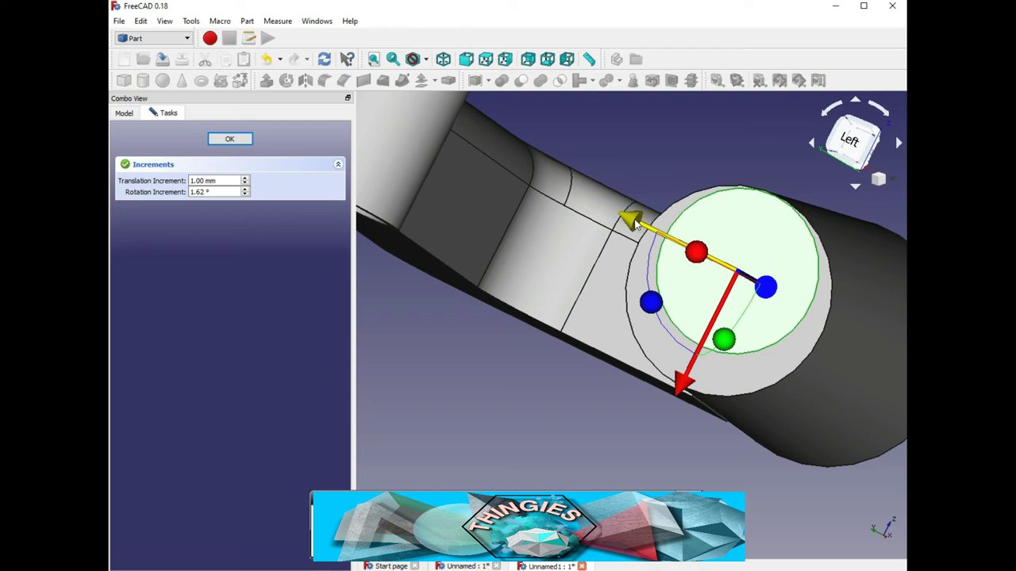
{"action": "left_click_drag", "start_coordinate": [679, 388], "coordinate": [671, 405]}
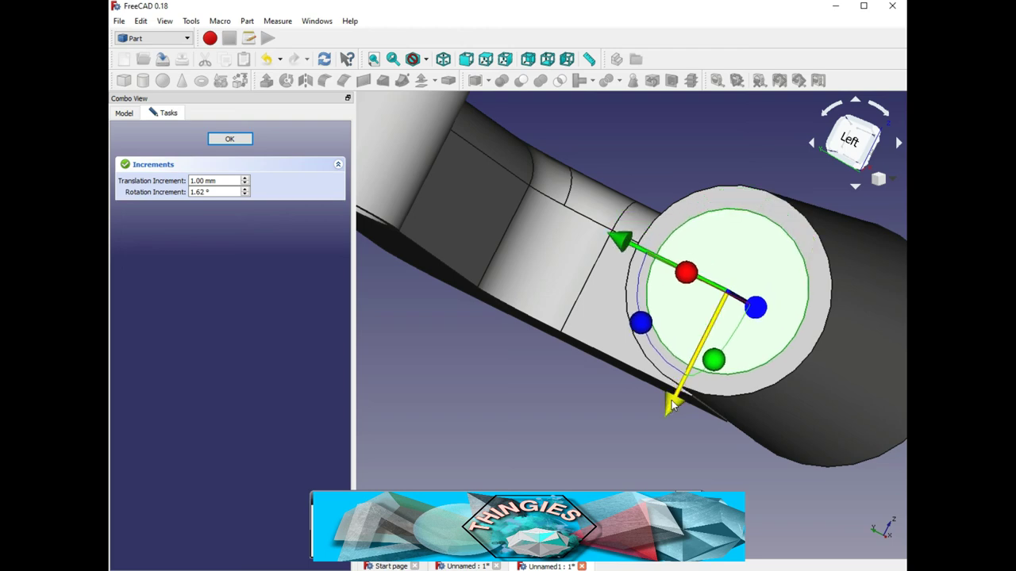
{"action": "left_click", "coordinate": [851, 130]}
{"action": "middle_click_drag", "start_coordinate": [793, 291], "coordinate": [662, 356]}
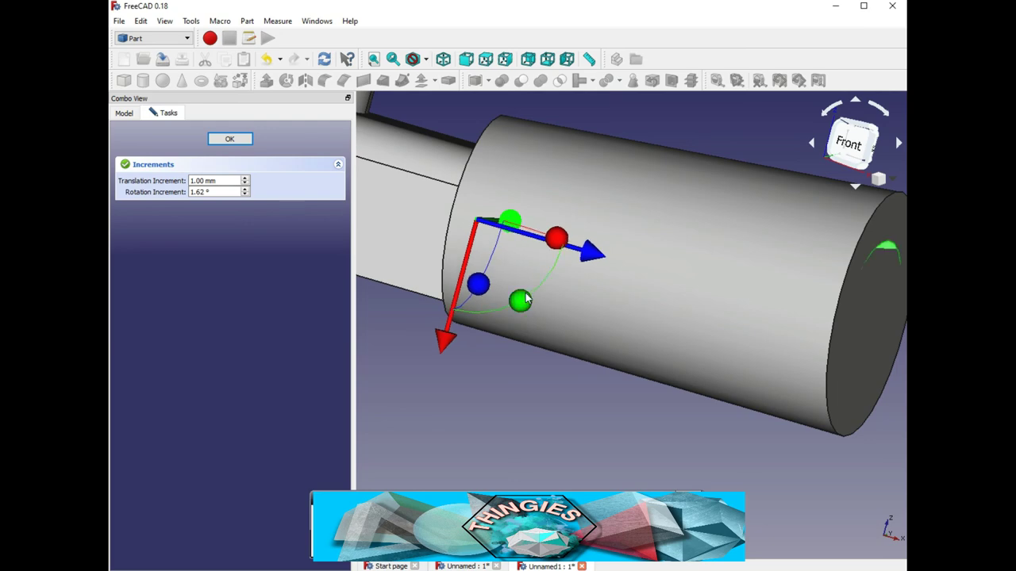
{"action": "middle_click_drag", "start_coordinate": [530, 298], "coordinate": [667, 270]}
Set the mic cone's height to 56 mm and finish its transform.
{"action": "left_click", "coordinate": [124, 113]}
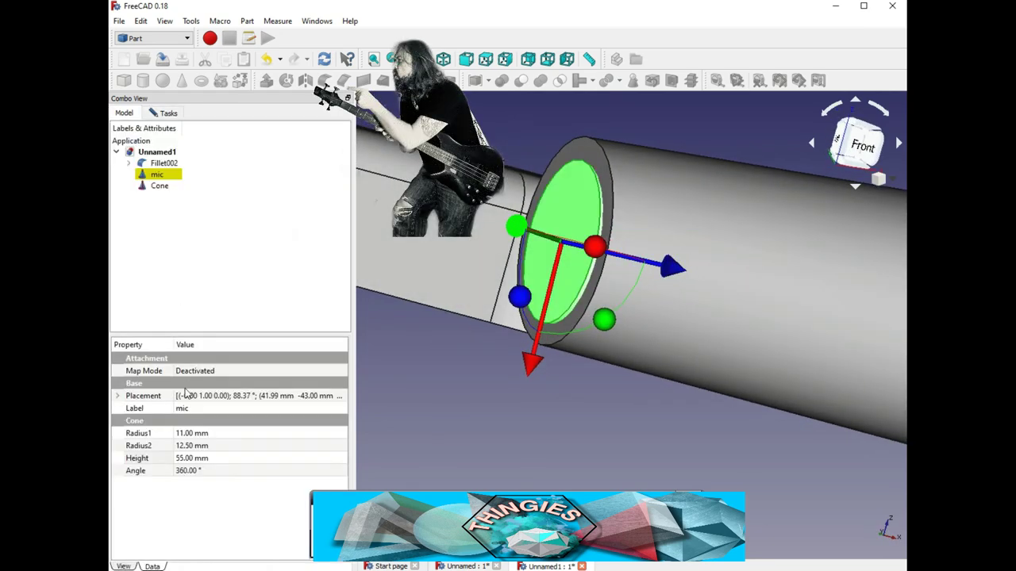
{"action": "type", "text": "56"}
{"action": "middle_click_drag", "start_coordinate": [671, 272], "coordinate": [536, 323]}
{"action": "scroll", "coordinate": [678, 315], "scroll_direction": "down", "scroll_amount": 2}
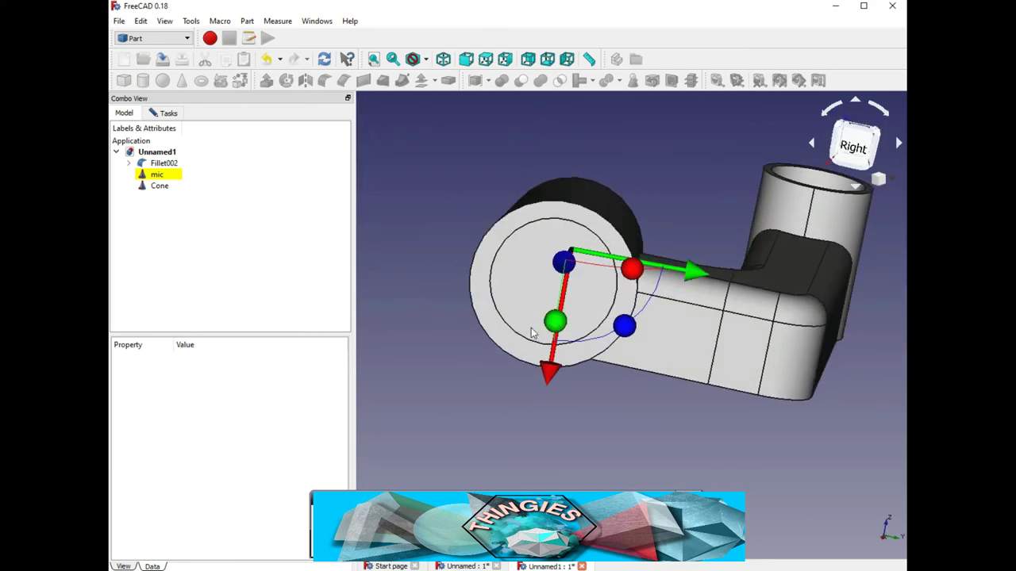
{"action": "double_click", "coordinate": [158, 173]}
{"action": "left_click", "coordinate": [229, 138]}
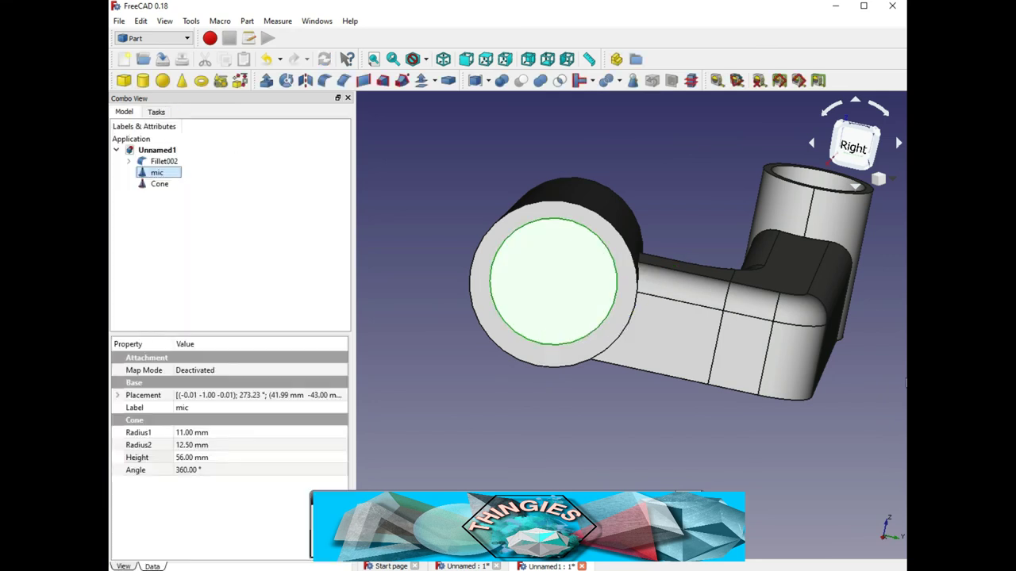
Fuse the outer cone with the filleted bracket.
{"action": "left_click", "coordinate": [624, 322]}
{"action": "left_click", "coordinate": [642, 330], "text": "ctrl"}
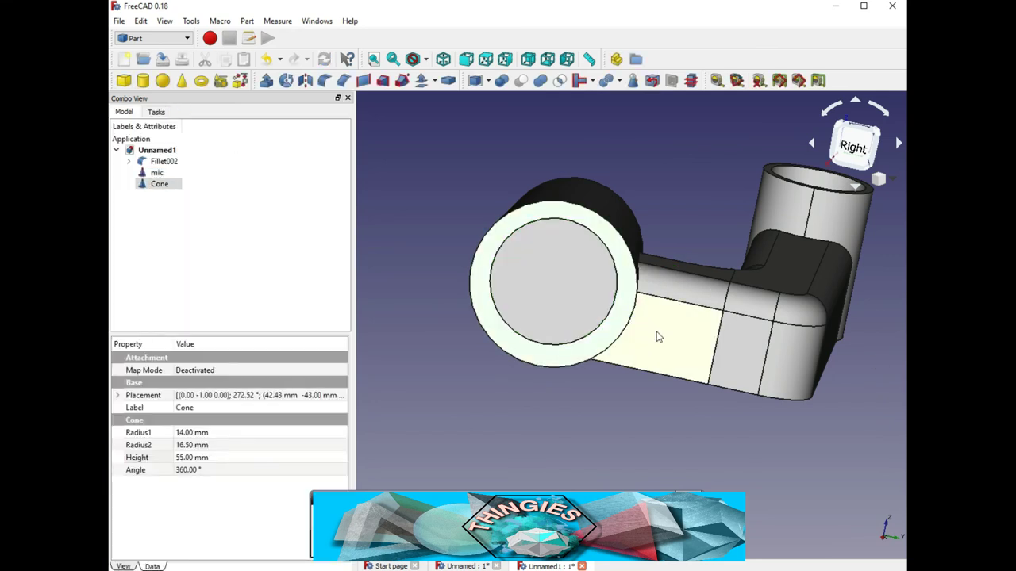
{"action": "left_click", "coordinate": [504, 83]}
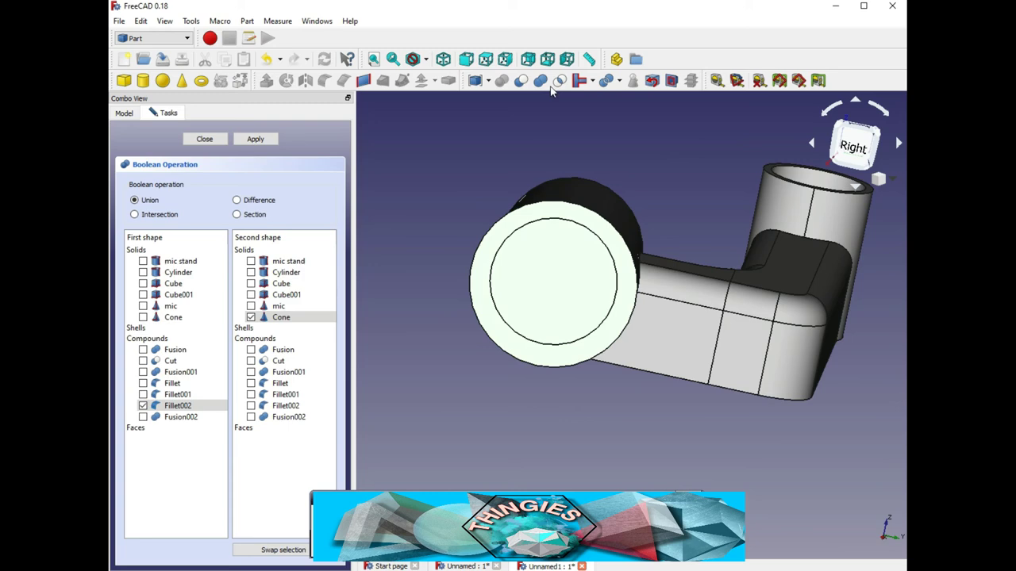
Cut the mic cone out of the fused bracket to hollow the holder, and close the Boolean Operation dialog.
{"action": "left_click", "coordinate": [520, 81]}
{"action": "left_click", "coordinate": [267, 64]}
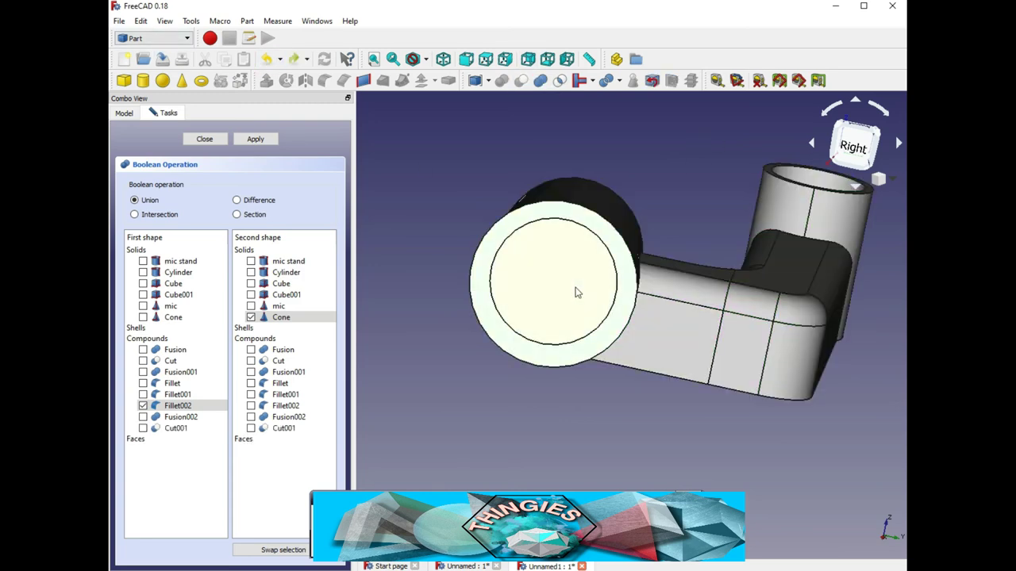
{"action": "middle_click_drag", "start_coordinate": [635, 318], "coordinate": [508, 338]}
{"action": "left_click", "coordinate": [206, 139]}
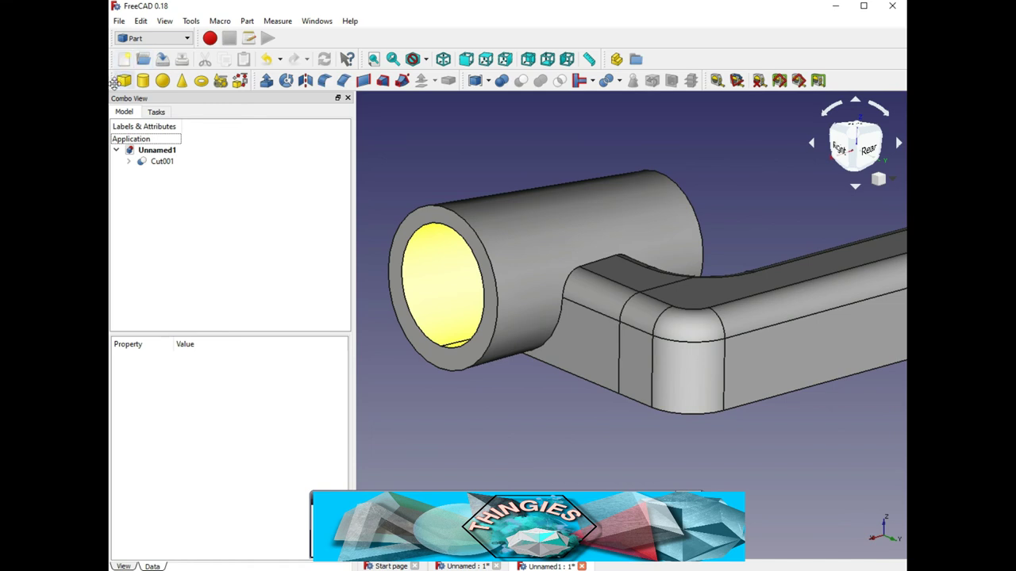
Add a cube and set its length to 56 mm and width to 20 mm.
{"action": "left_click", "coordinate": [123, 80]}
{"action": "left_click", "coordinate": [162, 173]}
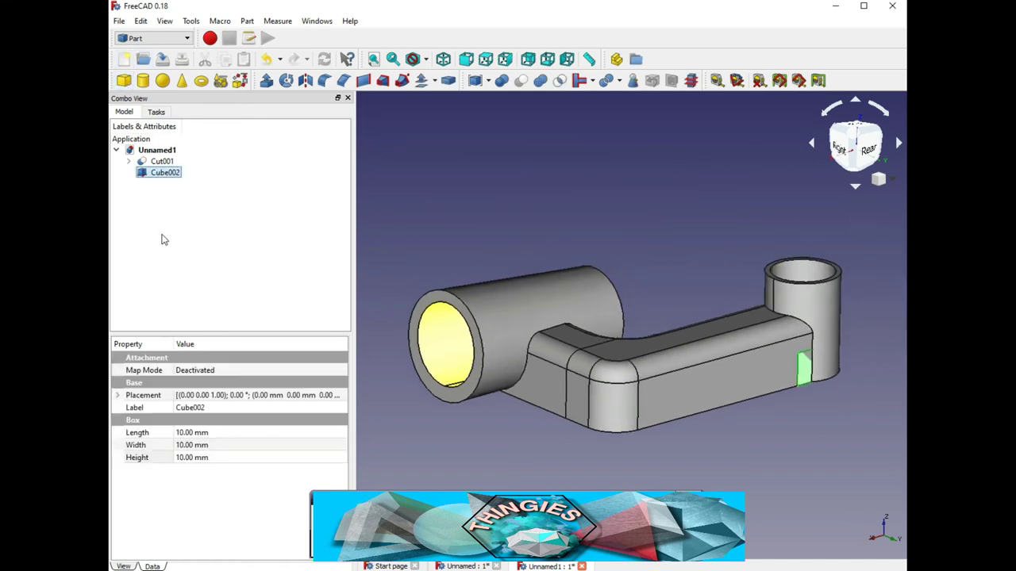
{"action": "left_click", "coordinate": [190, 432]}
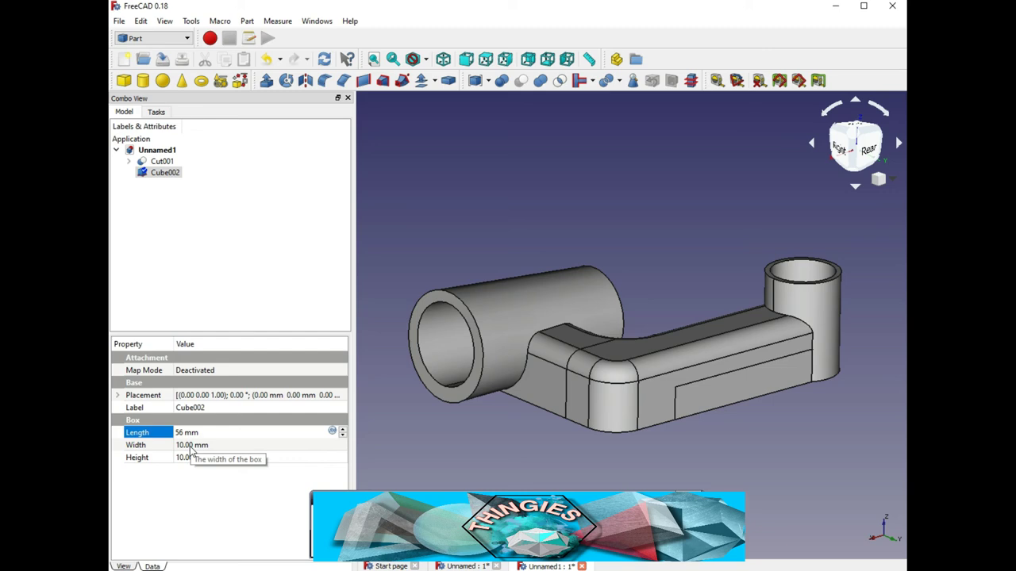
{"action": "left_click", "coordinate": [190, 446]}
{"action": "type", "text": "20"}
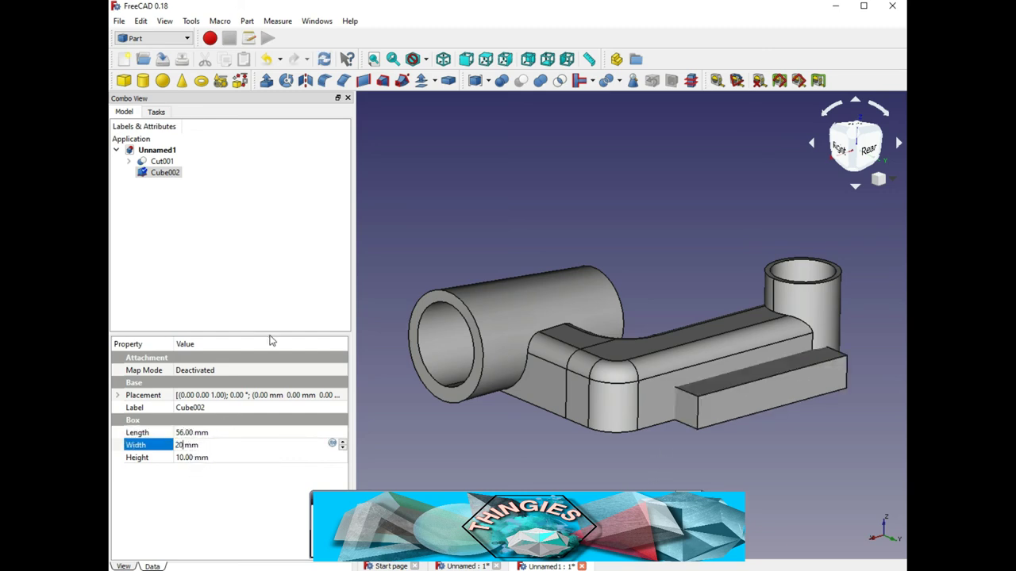
Move the cube onto the top of the conical mic holder, centred across its width and overlapping the upper wall.
{"action": "double_click", "coordinate": [159, 173]}
{"action": "left_click_drag", "start_coordinate": [805, 258], "coordinate": [727, 118]}
{"action": "middle_click_drag", "start_coordinate": [742, 462], "coordinate": [667, 317]}
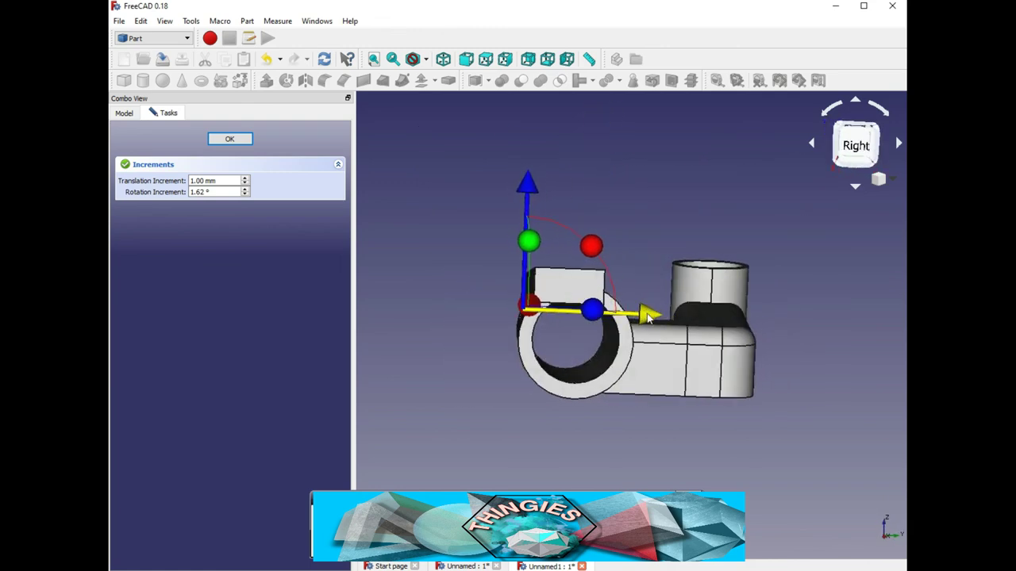
{"action": "left_click_drag", "start_coordinate": [647, 314], "coordinate": [658, 315]}
{"action": "middle_click_drag", "start_coordinate": [623, 290], "coordinate": [607, 277]}
{"action": "left_click_drag", "start_coordinate": [538, 184], "coordinate": [539, 195]}
{"action": "middle_click_drag", "start_coordinate": [484, 342], "coordinate": [684, 314]}
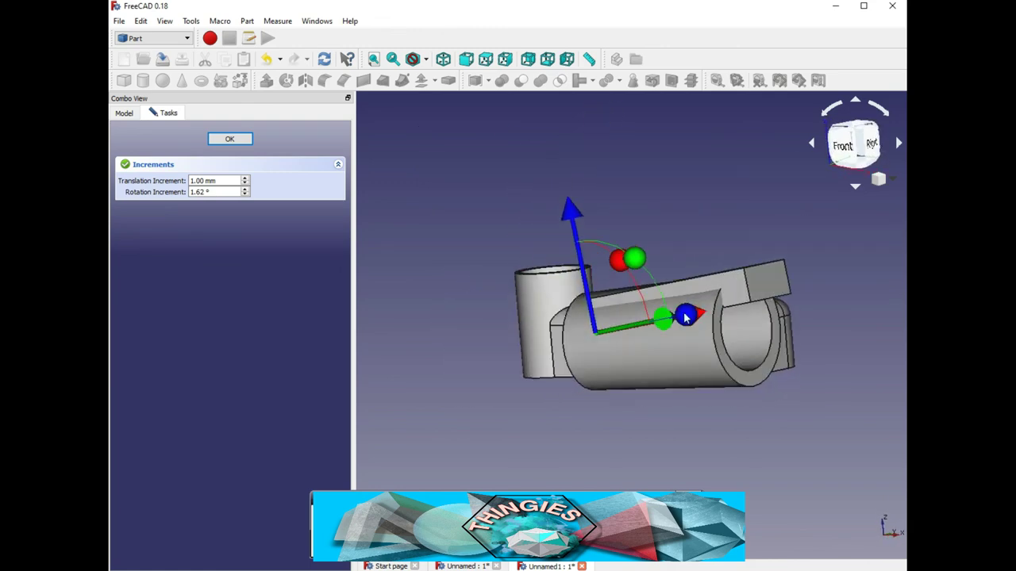
Tilt the cube to follow the holder's taper and shift it to span the holder's full length.
{"action": "left_click_drag", "start_coordinate": [644, 261], "coordinate": [651, 269]}
{"action": "left_click_drag", "start_coordinate": [693, 320], "coordinate": [666, 322]}
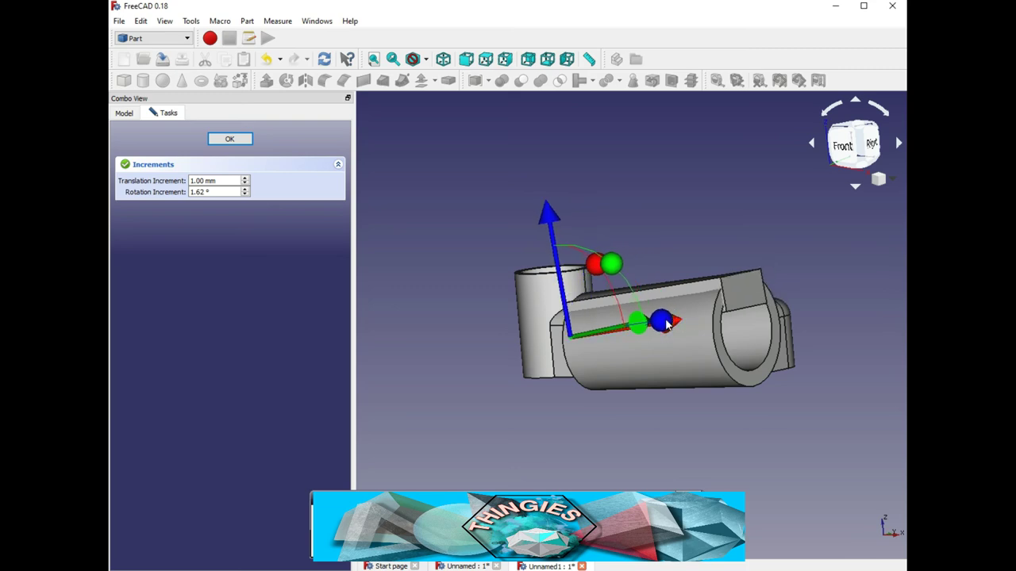
{"action": "middle_click_drag", "start_coordinate": [666, 322], "coordinate": [776, 300]}
{"action": "left_click_drag", "start_coordinate": [637, 192], "coordinate": [629, 175]}
{"action": "middle_click_drag", "start_coordinate": [799, 293], "coordinate": [691, 330]}
{"action": "middle_click_drag", "start_coordinate": [585, 251], "coordinate": [825, 262]}
{"action": "middle_click_drag", "start_coordinate": [589, 180], "coordinate": [577, 253]}
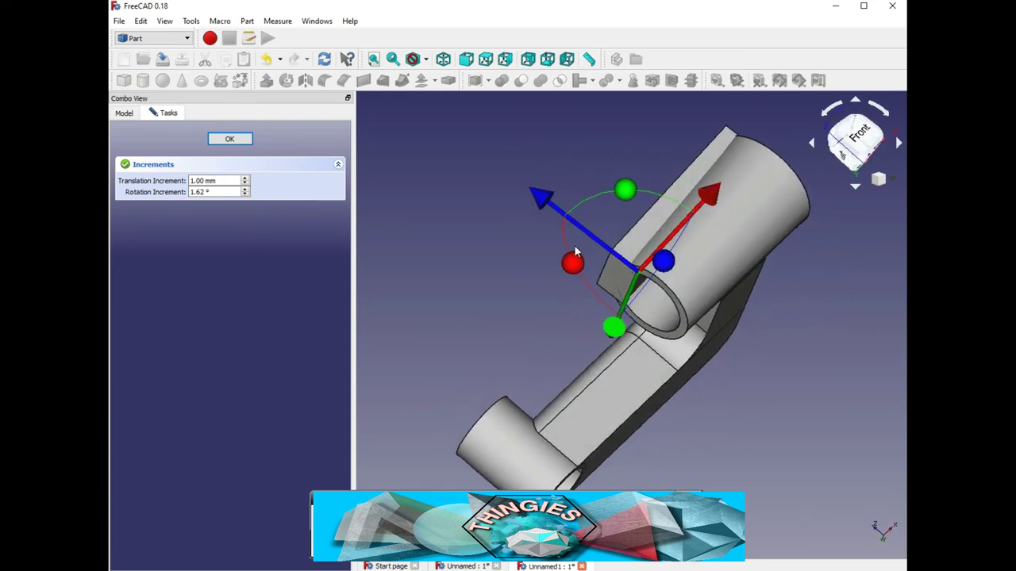
{"action": "middle_click_drag", "start_coordinate": [538, 203], "coordinate": [645, 312]}
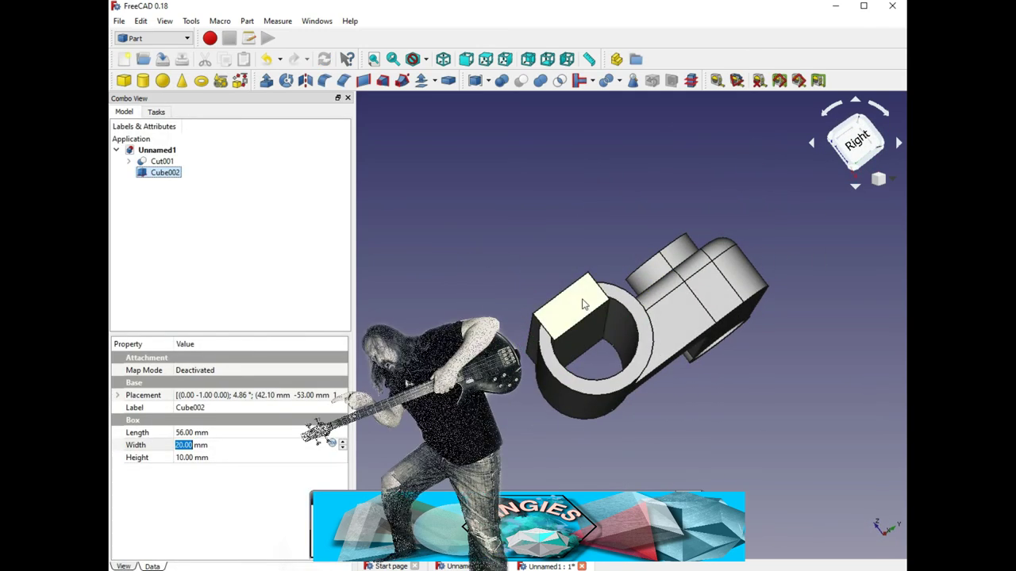
Cut the cube from the mic holder to open a lengthwise slot along its top.
{"action": "left_click", "coordinate": [567, 300]}
{"action": "left_click", "coordinate": [567, 300], "text": "ctrl"}
{"action": "left_click", "coordinate": [520, 80]}
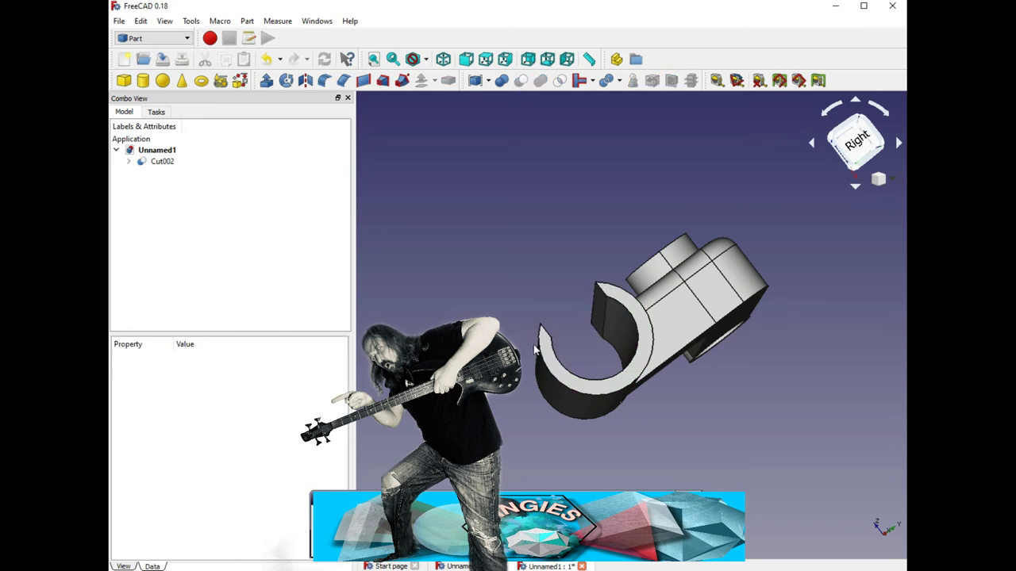
Chamfer the inner edges of the holder's opening and slot with a constant length of 1 mm.
{"action": "left_click", "coordinate": [623, 343]}
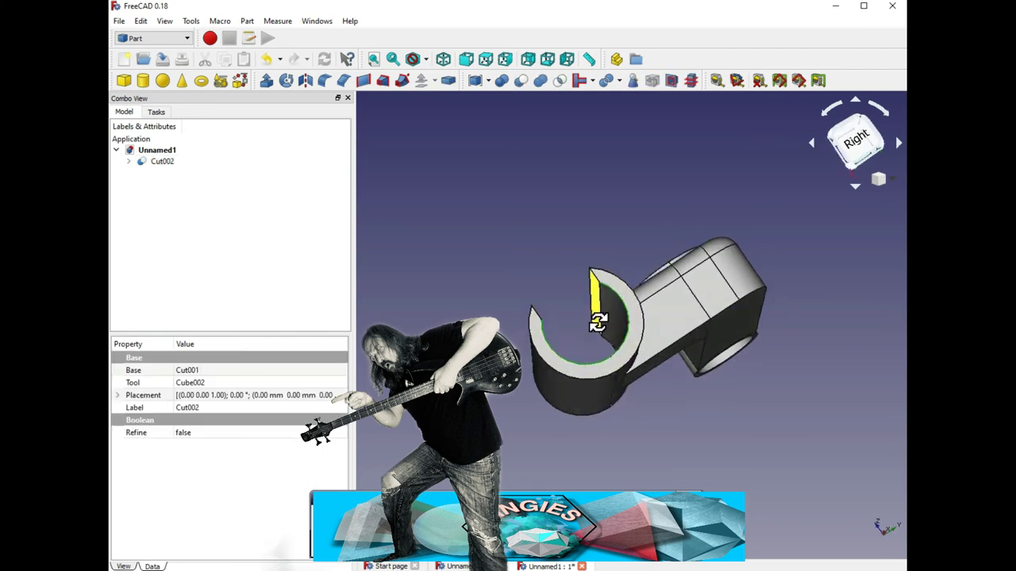
{"action": "scroll", "coordinate": [595, 320], "scroll_direction": "up", "scroll_amount": 5}
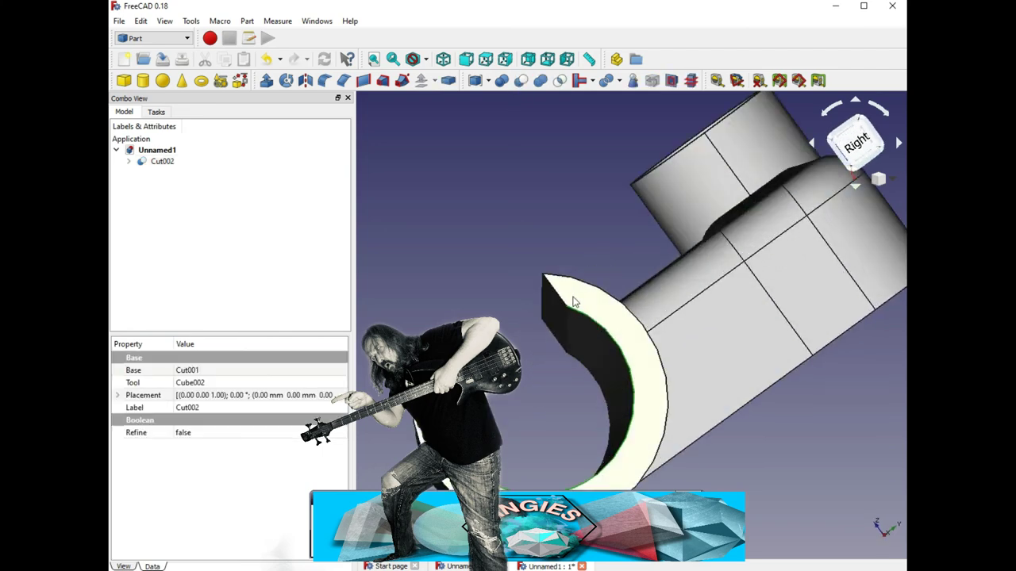
{"action": "left_click", "coordinate": [341, 81]}
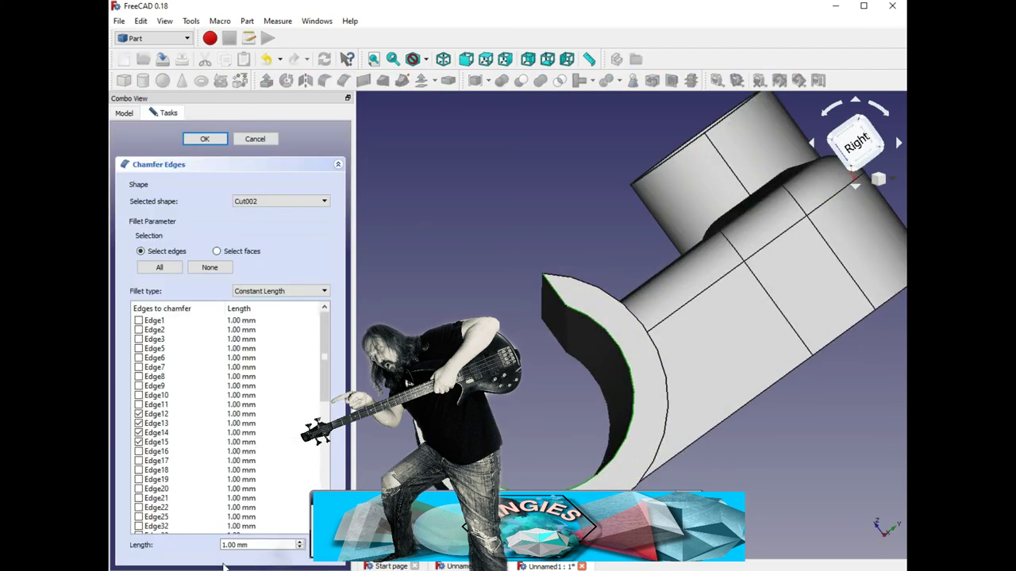
{"action": "left_click", "coordinate": [201, 139]}
{"action": "middle_click_drag", "start_coordinate": [601, 392], "coordinate": [631, 369]}
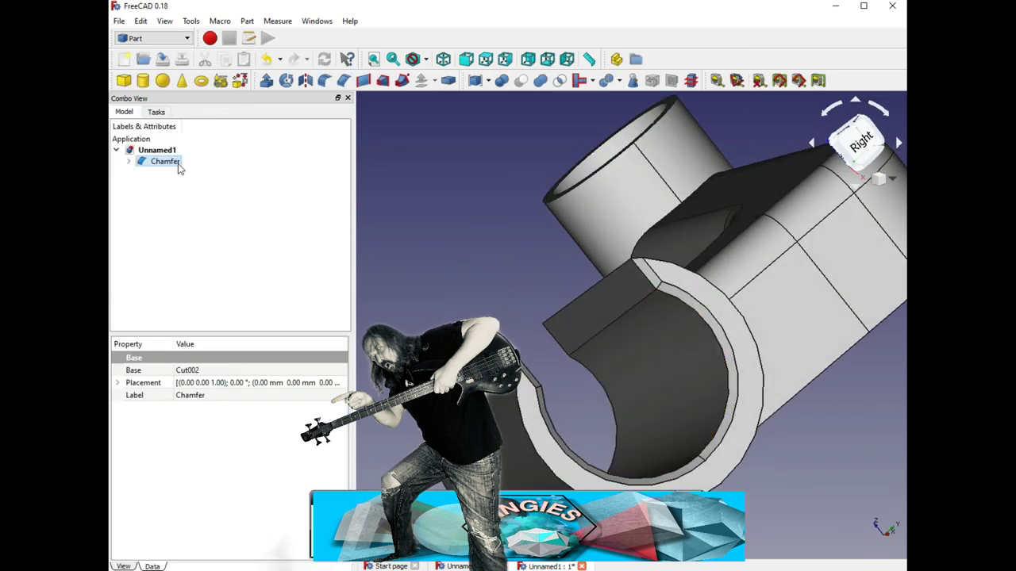
Open the chamfer on the mic holder's opening for editing its length.
{"action": "double_click", "coordinate": [165, 161]}
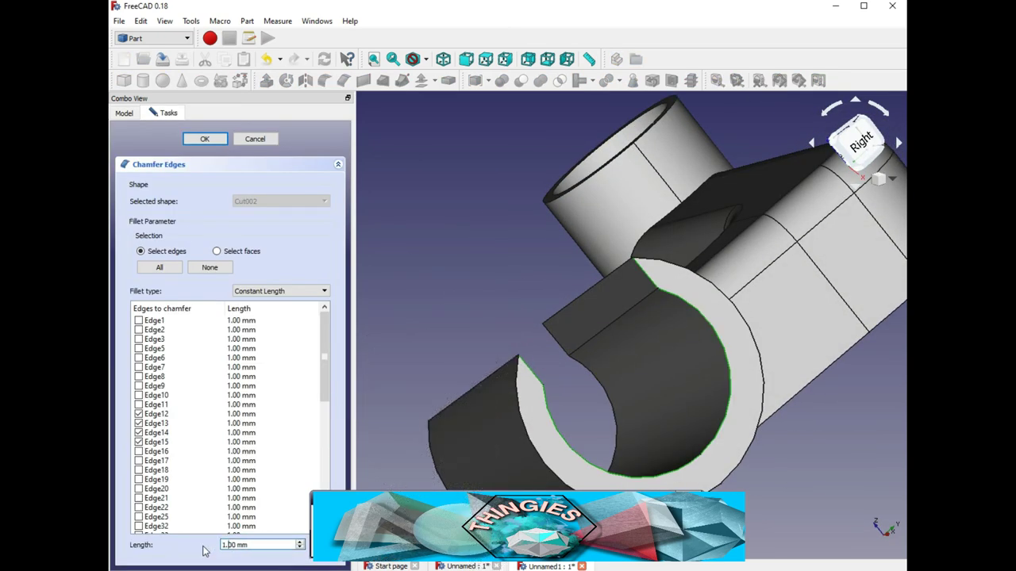
{"action": "middle_click_drag", "start_coordinate": [721, 465], "coordinate": [802, 239]}
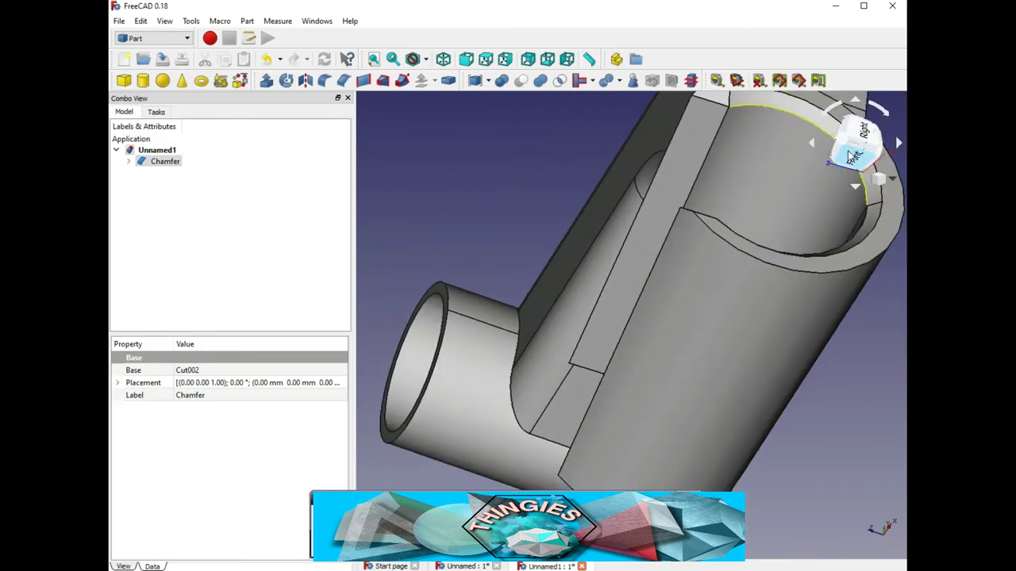
Add a cube and set its length, width and height to 50 mm each.
{"action": "left_click", "coordinate": [851, 154]}
{"action": "key", "text": "v"}
{"action": "key", "text": "f"}
{"action": "middle_click_drag", "start_coordinate": [695, 338], "coordinate": [716, 376]}
{"action": "left_click", "coordinate": [123, 80]}
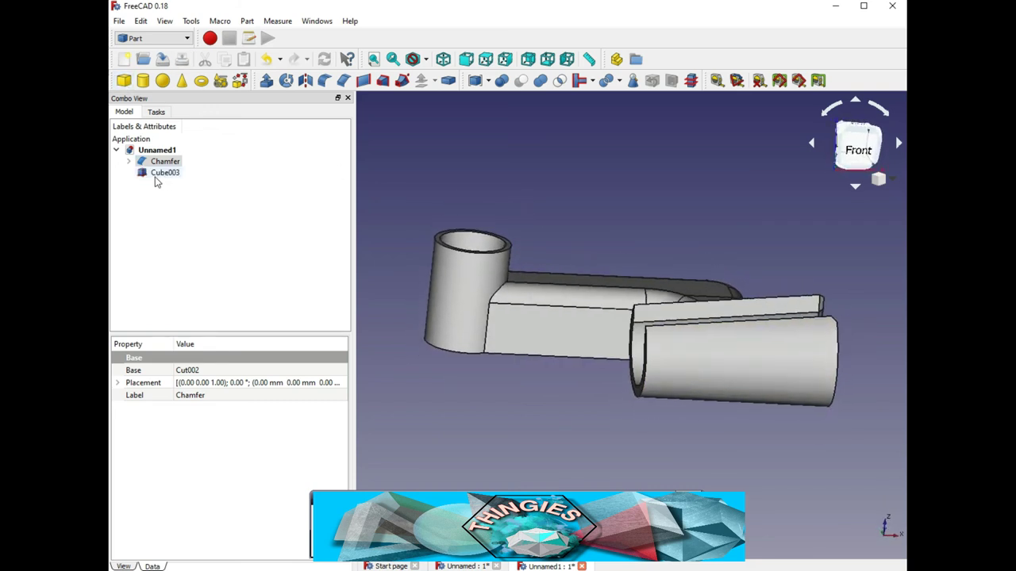
{"action": "left_click", "coordinate": [165, 173]}
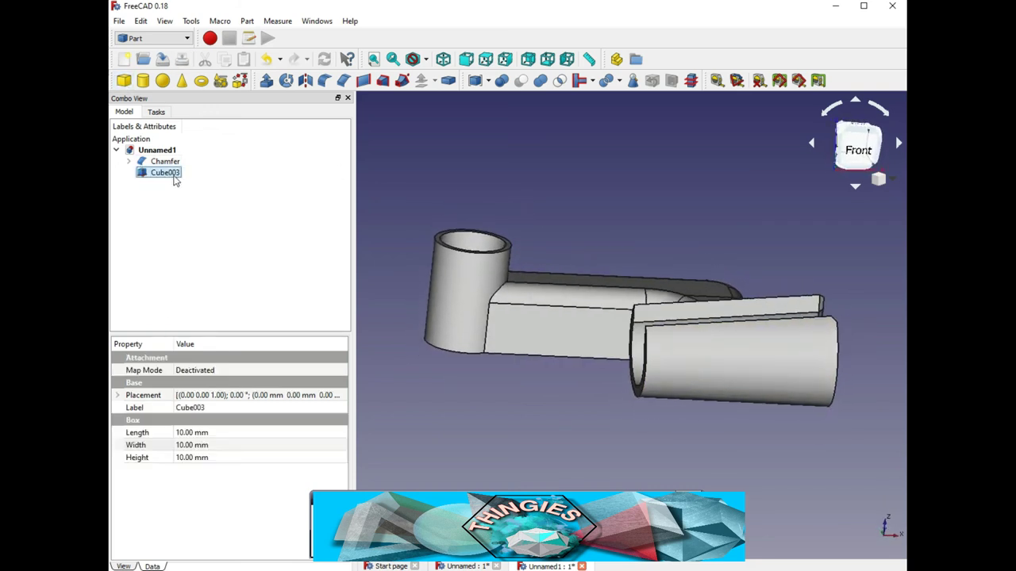
{"action": "left_click", "coordinate": [190, 445]}
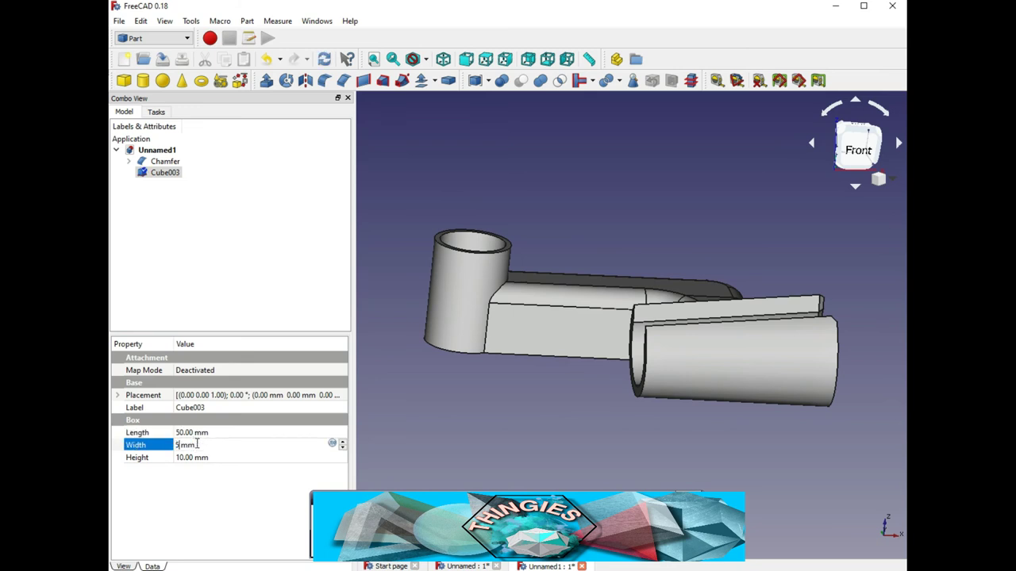
{"action": "left_click", "coordinate": [181, 457]}
{"action": "type", "text": "50"}
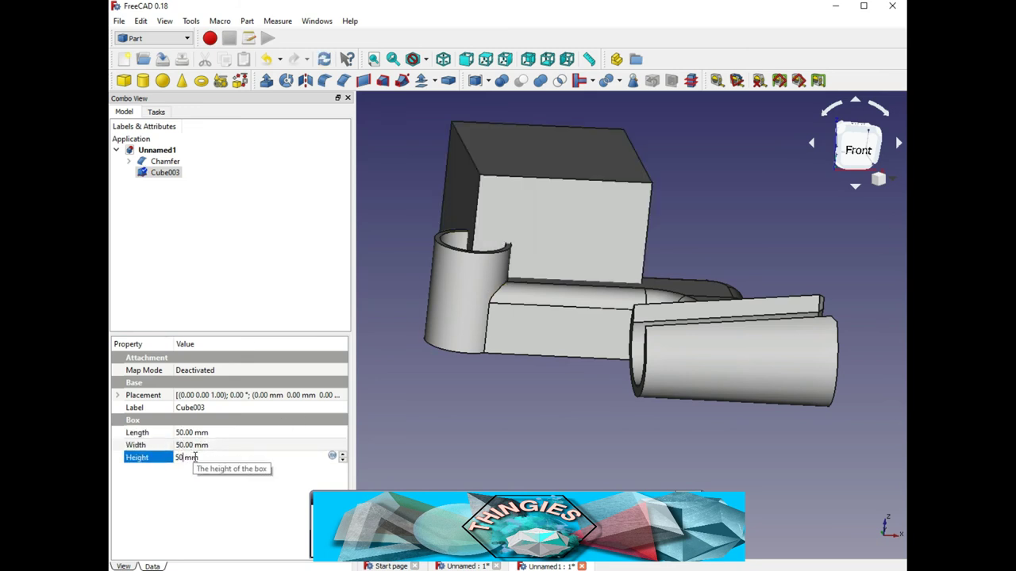
Move the cube forward until it overlaps the near end of the mic holder and tilt it slightly in the front plane.
{"action": "double_click", "coordinate": [145, 174]}
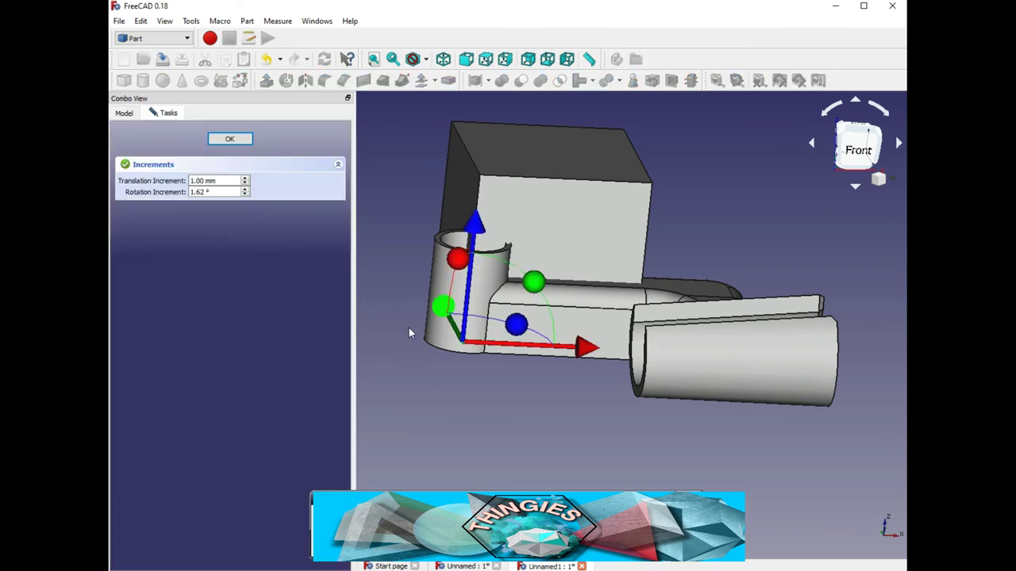
{"action": "left_click_drag", "start_coordinate": [445, 313], "coordinate": [488, 389]}
{"action": "middle_click_drag", "start_coordinate": [700, 351], "coordinate": [591, 359]}
{"action": "left_click_drag", "start_coordinate": [487, 354], "coordinate": [499, 374]}
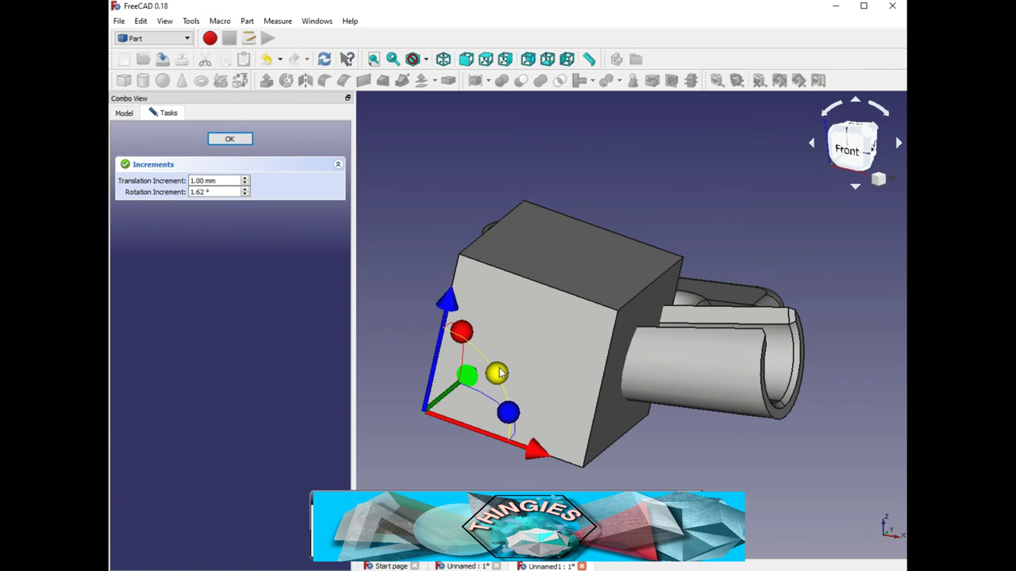
Raise the cube, tilt it more steeply and shift it so its face crosses the mic holder's near end diagonally.
{"action": "left_click", "coordinate": [839, 164]}
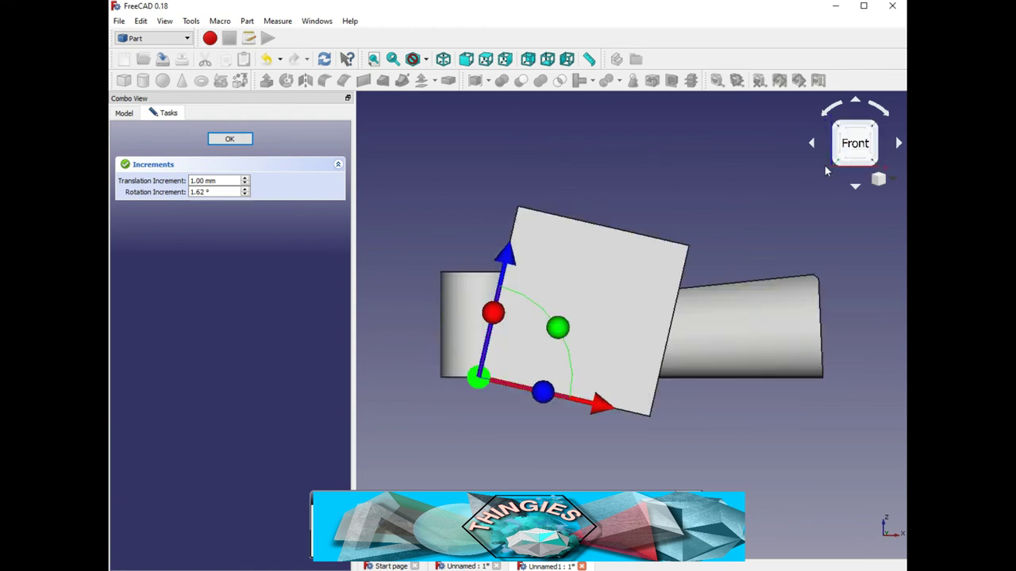
{"action": "left_click_drag", "start_coordinate": [494, 281], "coordinate": [530, 212]}
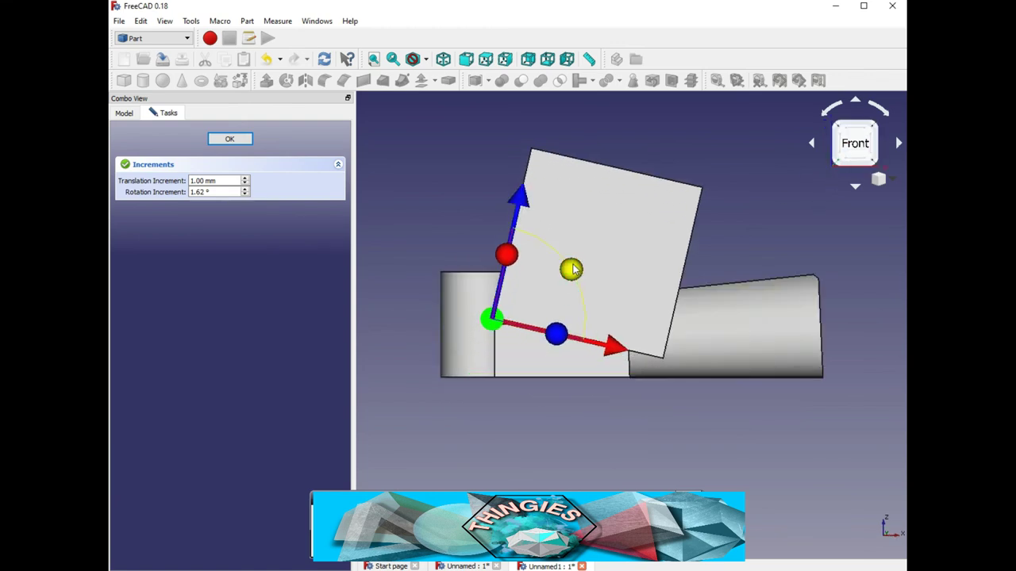
{"action": "left_click_drag", "start_coordinate": [574, 270], "coordinate": [584, 304]}
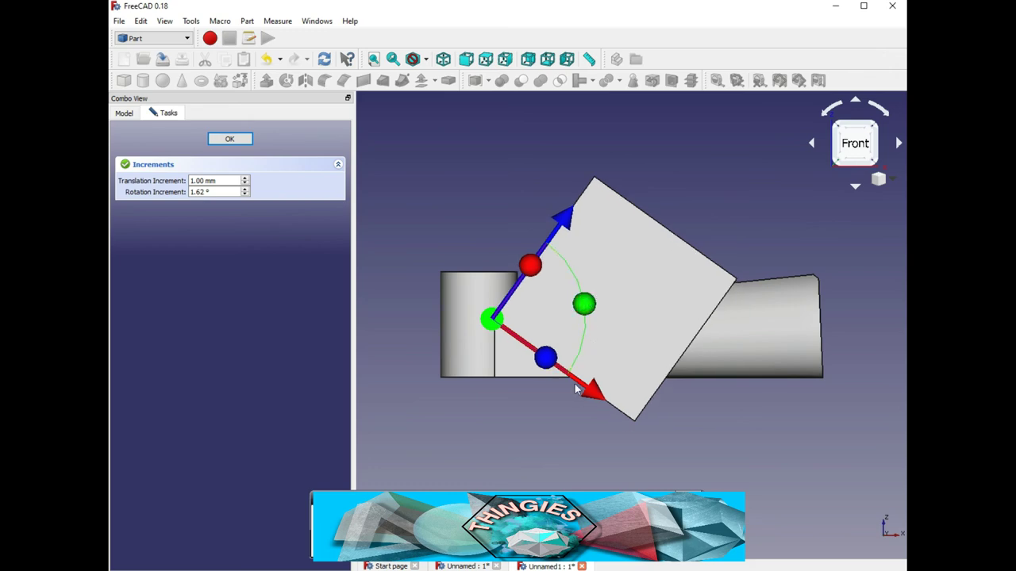
{"action": "mouse_move", "coordinate": [586, 381]}
{"action": "middle_mouse_down"}
{"action": "mouse_move", "coordinate": [574, 368]}
{"action": "mouse_move", "coordinate": [596, 382]}
{"action": "middle_mouse_up"}
{"action": "left_click_drag", "start_coordinate": [612, 395], "coordinate": [573, 362]}
{"action": "middle_click_drag", "start_coordinate": [718, 355], "coordinate": [687, 353]}
{"action": "left_click", "coordinate": [843, 158]}
{"action": "left_click_drag", "start_coordinate": [544, 354], "coordinate": [566, 368]}
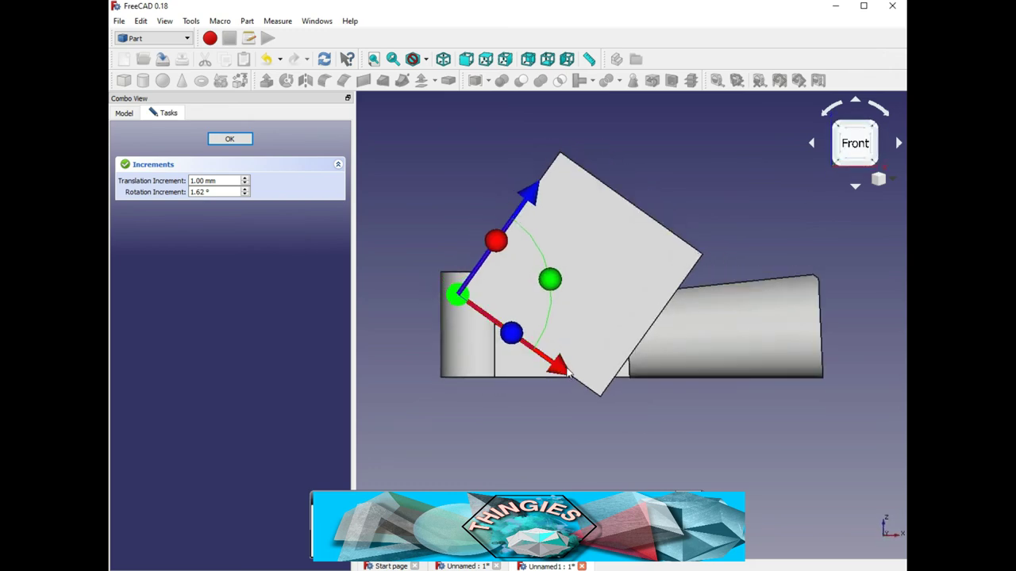
{"action": "middle_click_drag", "start_coordinate": [566, 373], "coordinate": [744, 308]}
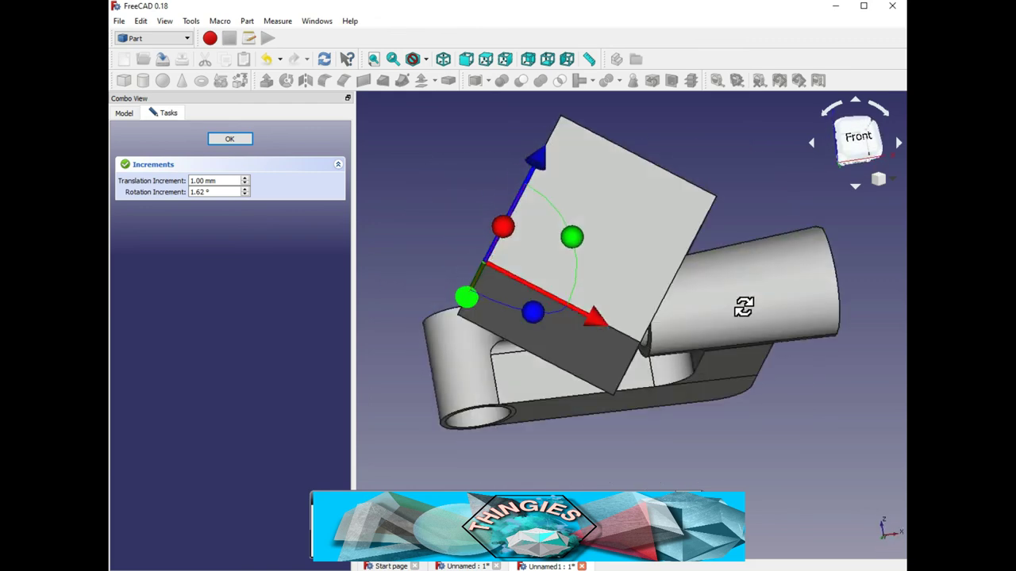
{"action": "left_click", "coordinate": [232, 140]}
Cut the tilted cube from the bracket to slope the mic holder's near end.
{"action": "left_click", "coordinate": [709, 304]}
{"action": "left_click", "coordinate": [639, 300], "text": "ctrl"}
{"action": "left_click", "coordinate": [521, 80]}
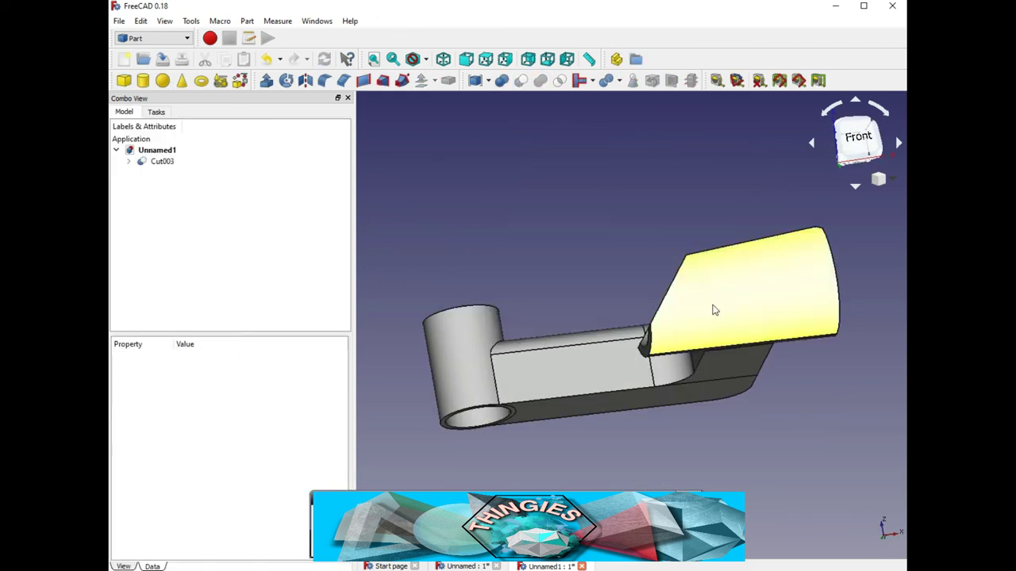
Fillet the two short corner edges at the bottom of the holder's sloped end with a constant radius of 5 mm.
{"action": "middle_click_drag", "start_coordinate": [712, 311], "coordinate": [704, 370]}
{"action": "left_click", "coordinate": [680, 373]}
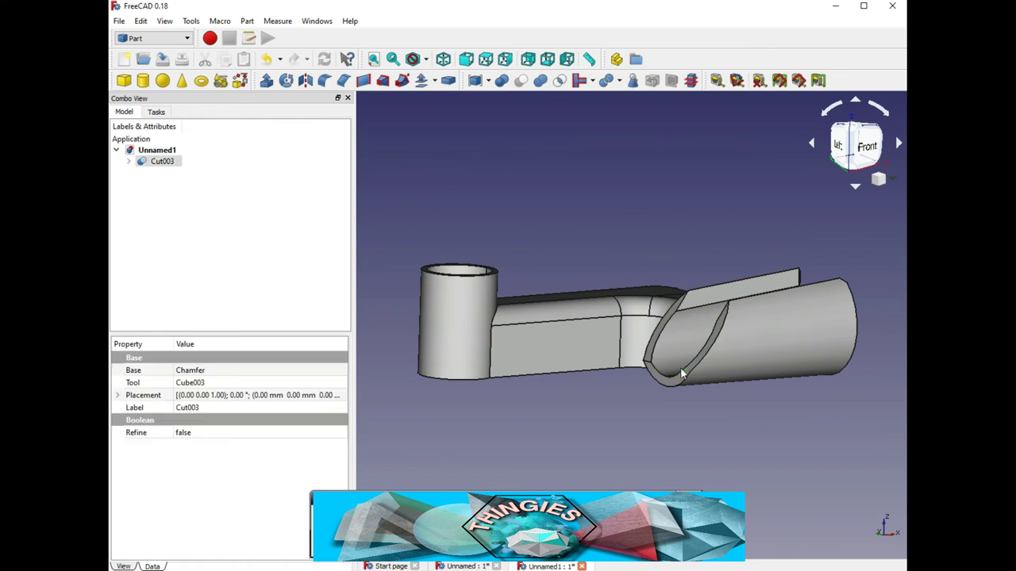
{"action": "scroll", "coordinate": [649, 364], "scroll_direction": "up", "scroll_amount": 3}
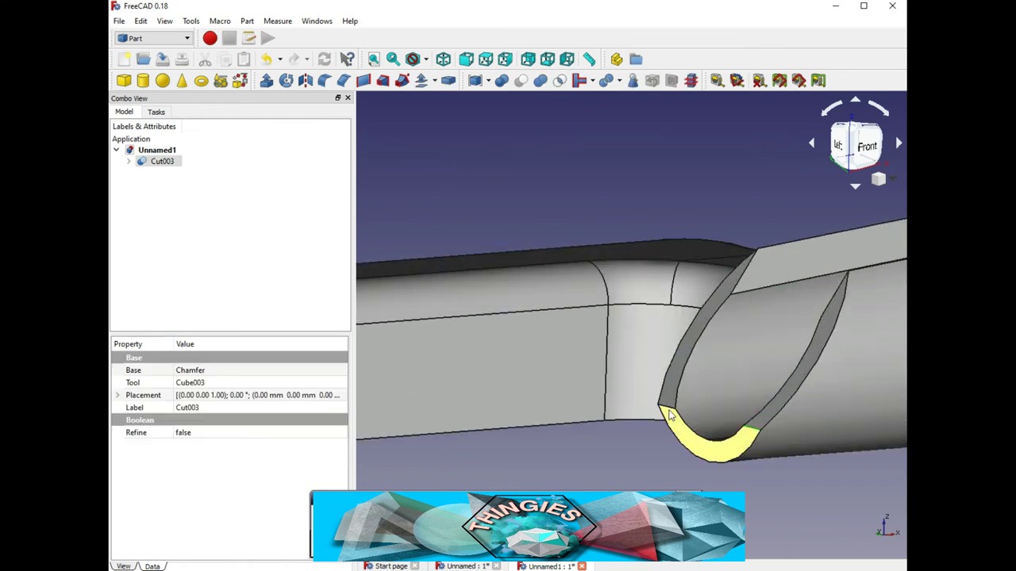
{"action": "left_click", "coordinate": [326, 80]}
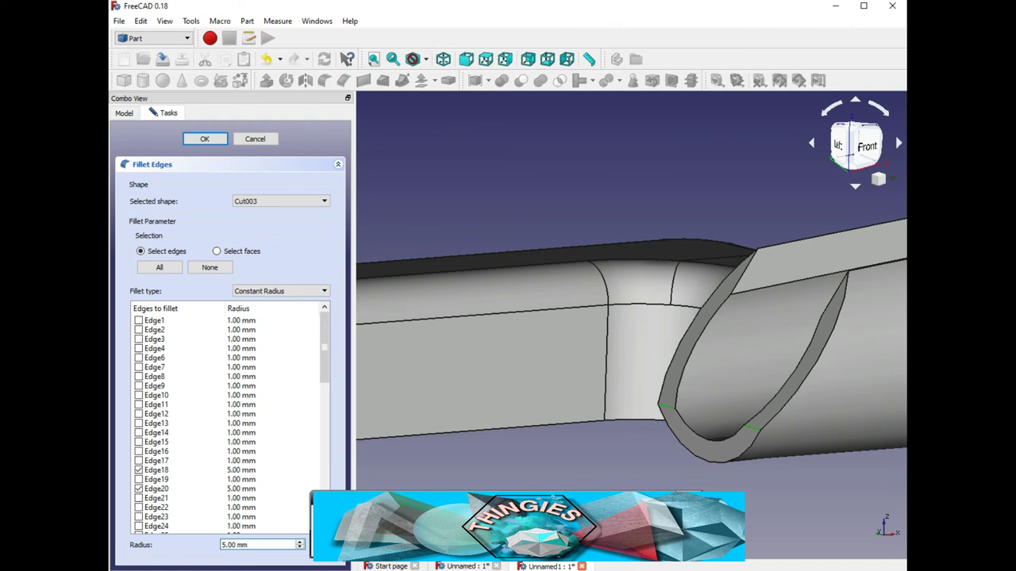
{"action": "key", "text": "Return"}
Fillet the chain of inner edges around the mic holder's sloped end with a constant radius.
{"action": "middle_click_drag", "start_coordinate": [762, 435], "coordinate": [720, 474]}
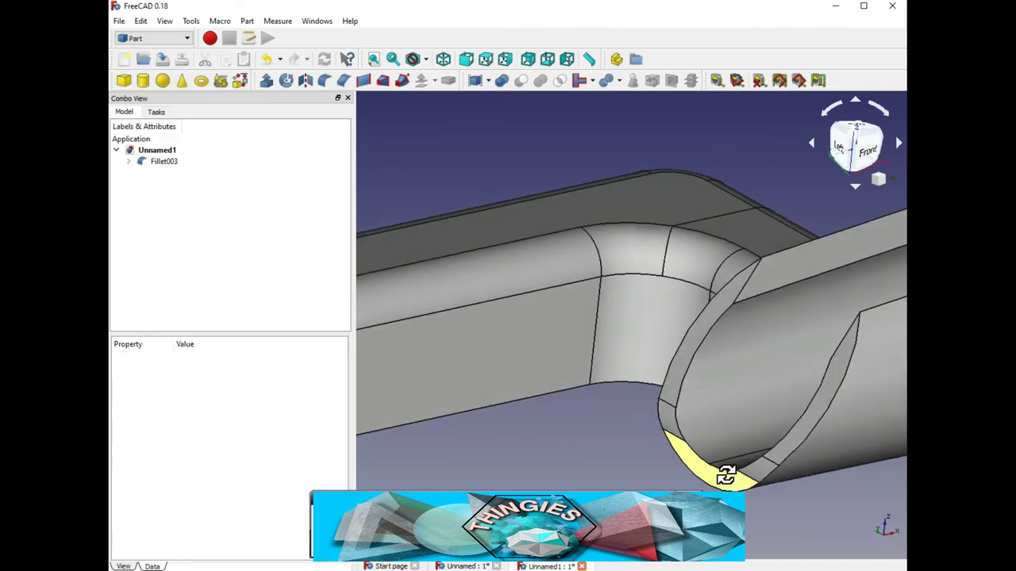
{"action": "left_click", "coordinate": [745, 281]}
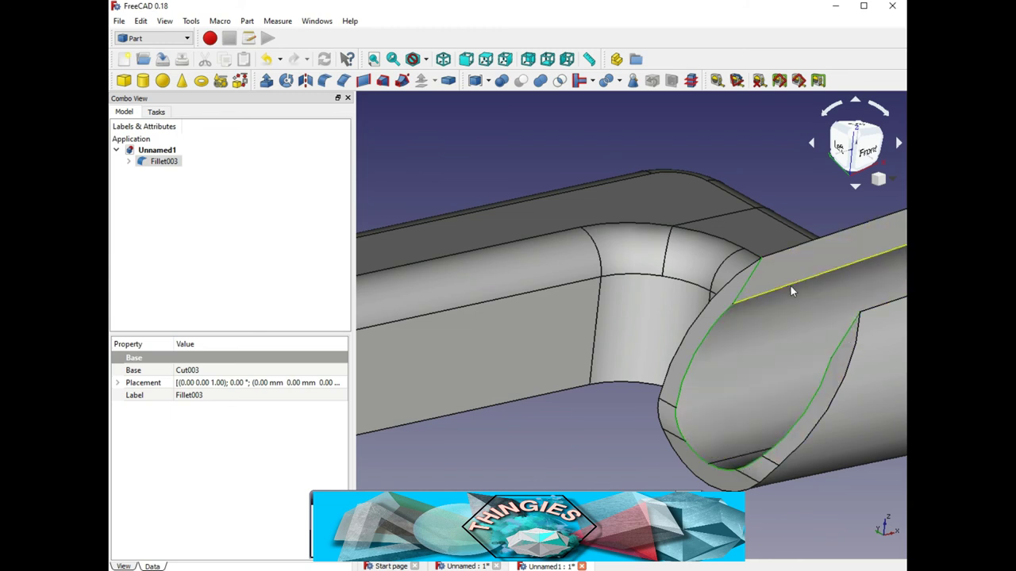
{"action": "left_click", "coordinate": [324, 80]}
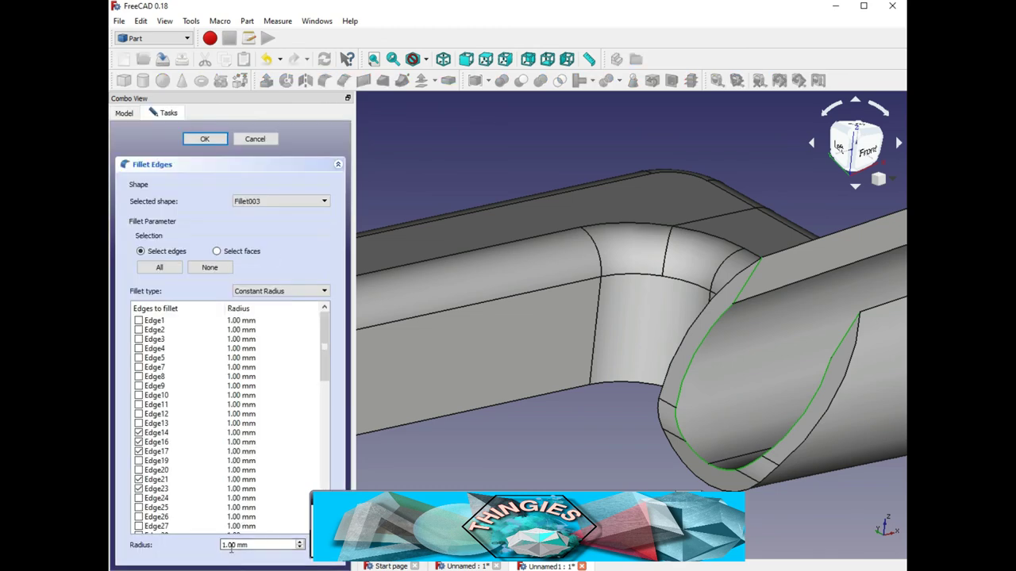
{"action": "key", "text": "Return"}
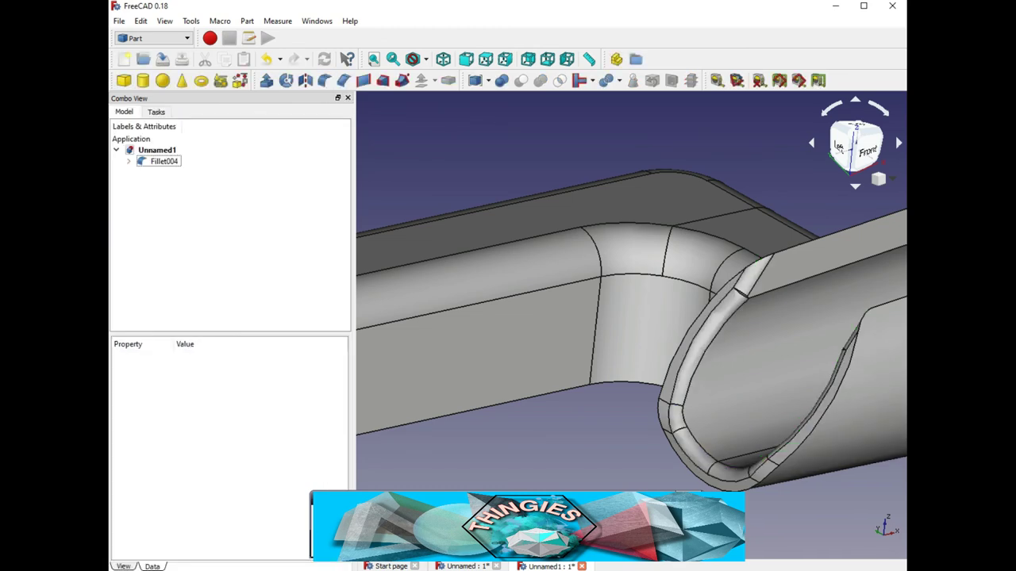
Edit the fillet on the sloped end's inner edges, setting its radius to 1.5 mm.
{"action": "middle_click_drag", "start_coordinate": [794, 510], "coordinate": [404, 451]}
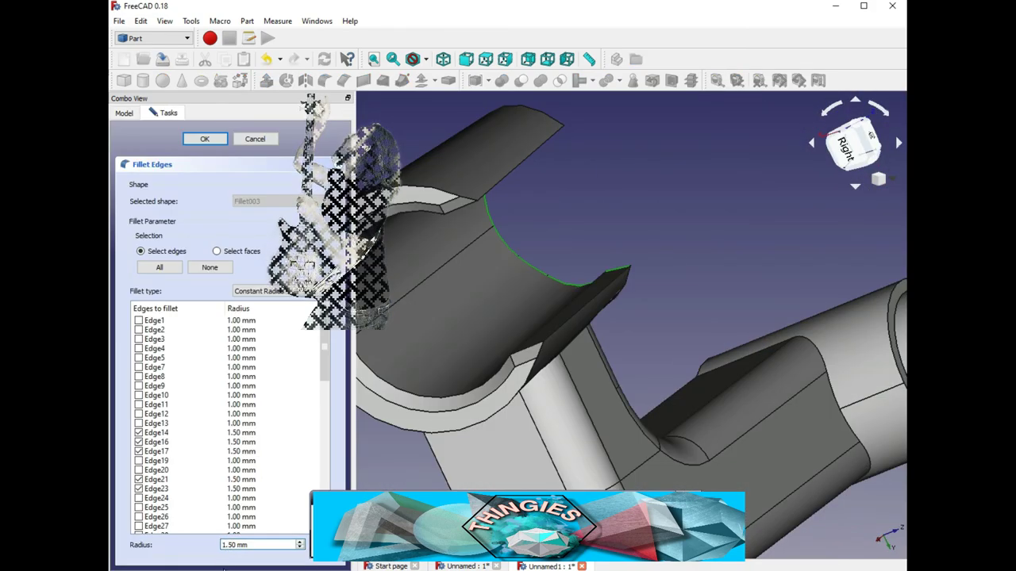
{"action": "key", "text": "BackSpace"}
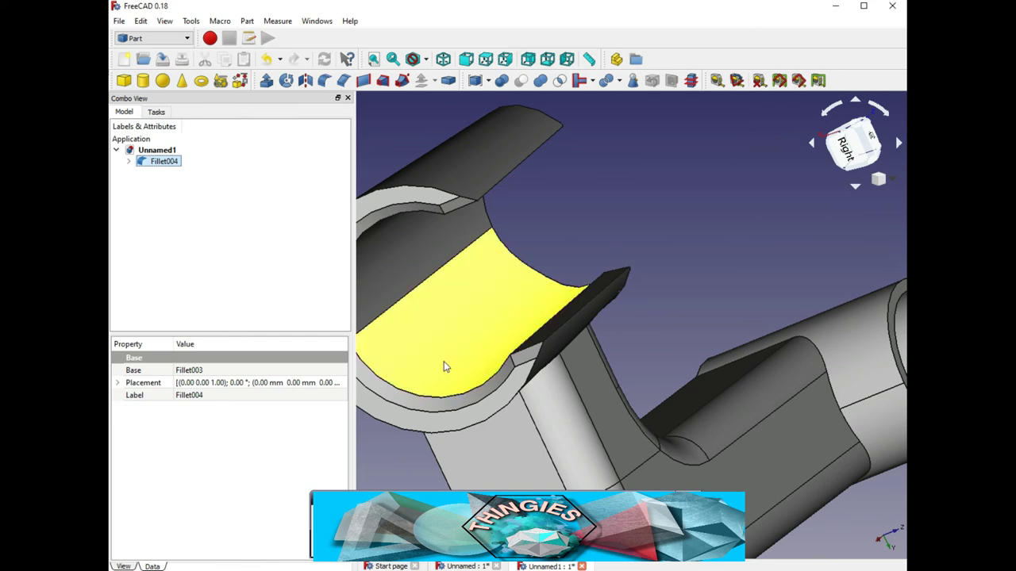
{"action": "middle_click_drag", "start_coordinate": [447, 365], "coordinate": [397, 452]}
{"action": "left_click", "coordinate": [265, 64]}
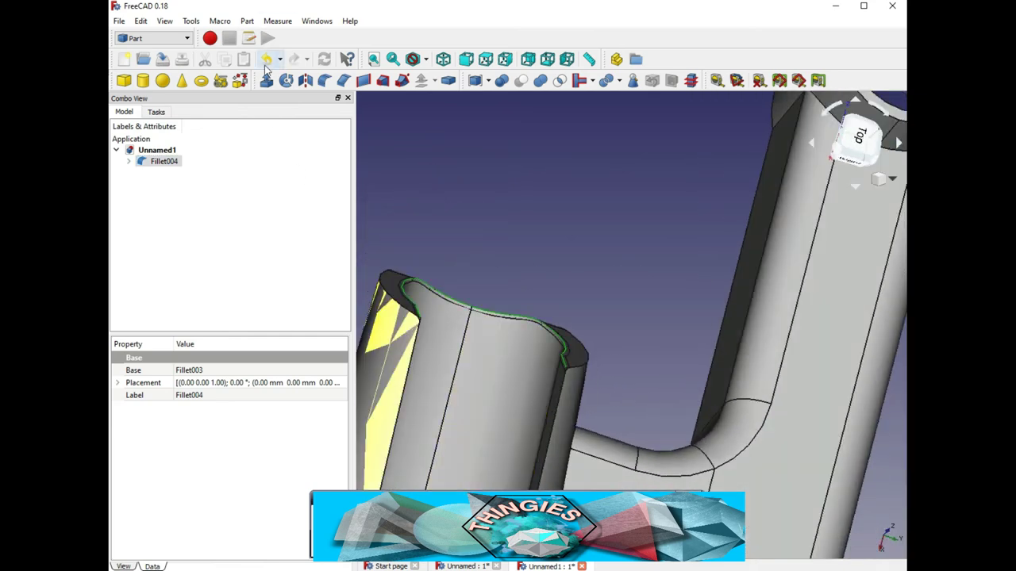
{"action": "double_click", "coordinate": [165, 162]}
{"action": "middle_click_drag", "start_coordinate": [393, 363], "coordinate": [534, 358]}
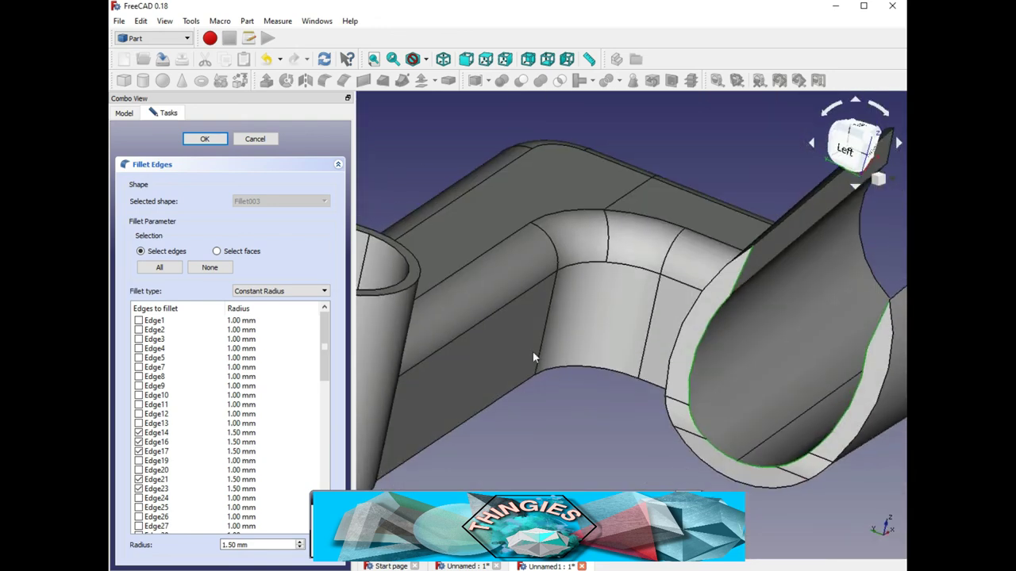
{"action": "left_click", "coordinate": [205, 139]}
Add a small cylinder and shift it sideways toward the centre of the vertical tube.
{"action": "middle_click_drag", "start_coordinate": [492, 294], "coordinate": [857, 409]}
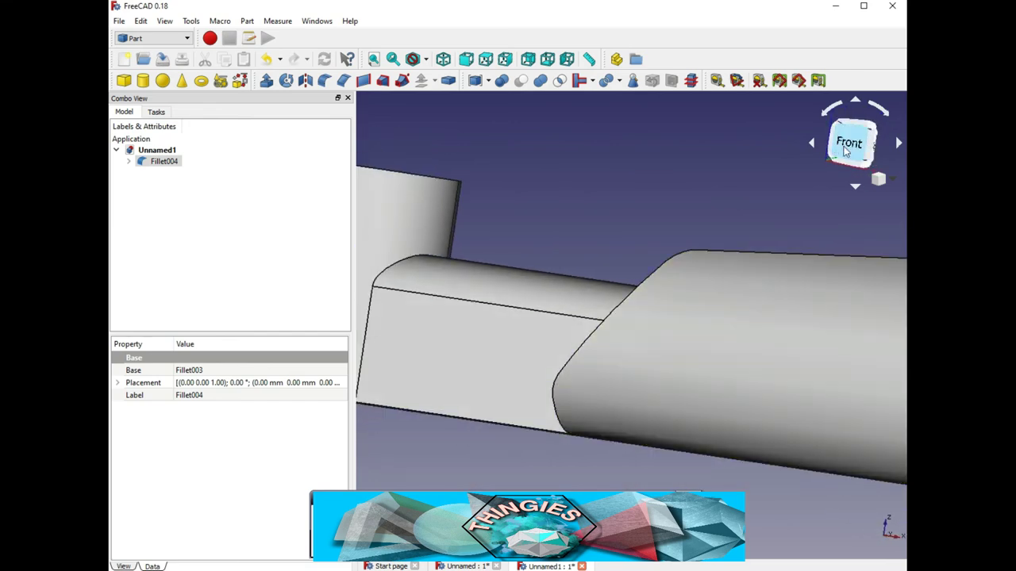
{"action": "left_click", "coordinate": [846, 149]}
{"action": "middle_click_drag", "start_coordinate": [781, 425], "coordinate": [644, 207]}
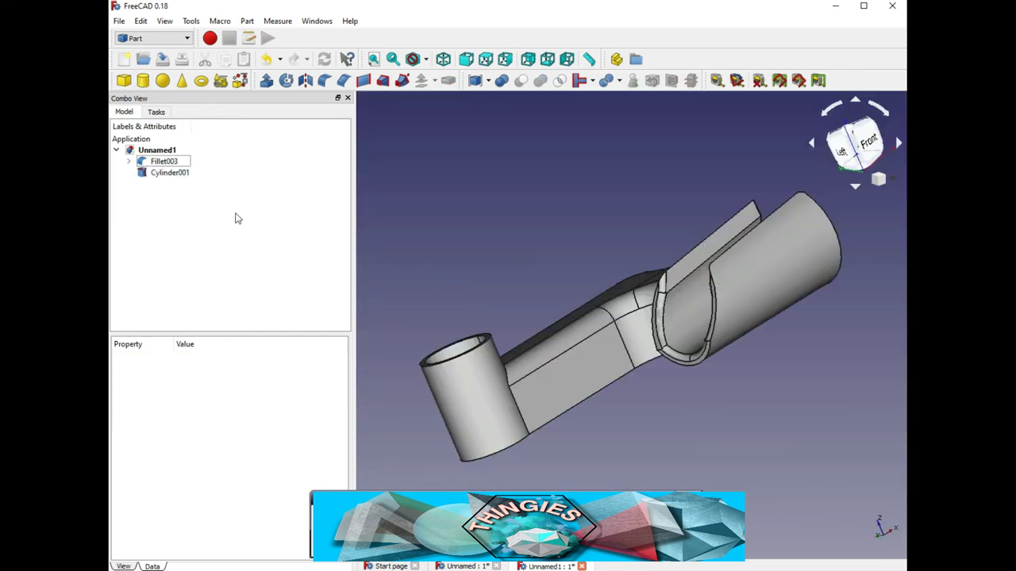
{"action": "double_click", "coordinate": [170, 171]}
{"action": "left_click_drag", "start_coordinate": [424, 458], "coordinate": [469, 449]}
{"action": "middle_click_drag", "start_coordinate": [472, 446], "coordinate": [669, 392]}
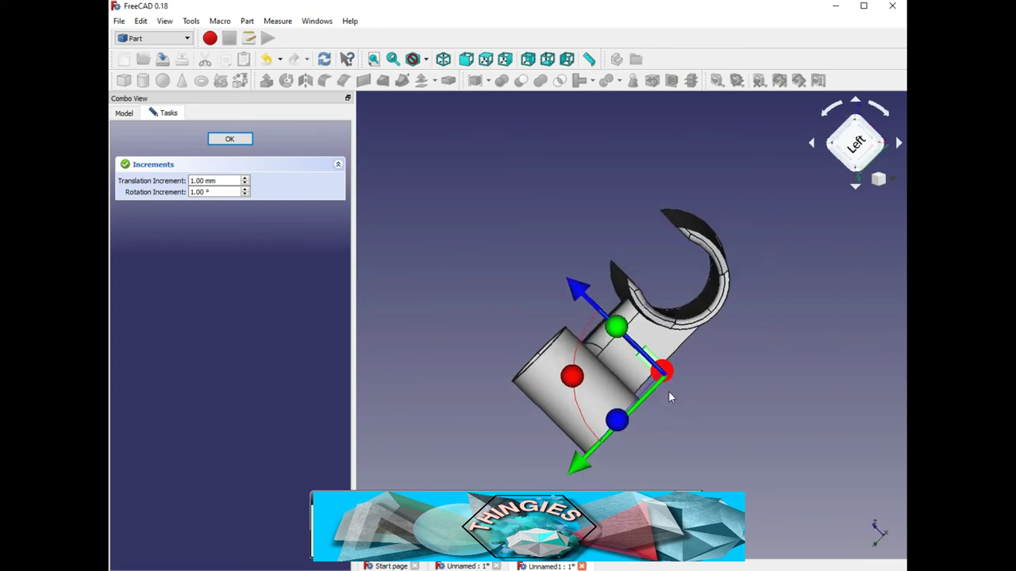
Rotate the cylinder 90° so it lies horizontally and raise it to the vertical tube's mid-height.
{"action": "left_click", "coordinate": [855, 143]}
{"action": "left_click_drag", "start_coordinate": [548, 318], "coordinate": [556, 459]}
{"action": "middle_click_drag", "start_coordinate": [656, 399], "coordinate": [665, 338]}
{"action": "left_click_drag", "start_coordinate": [631, 451], "coordinate": [631, 397]}
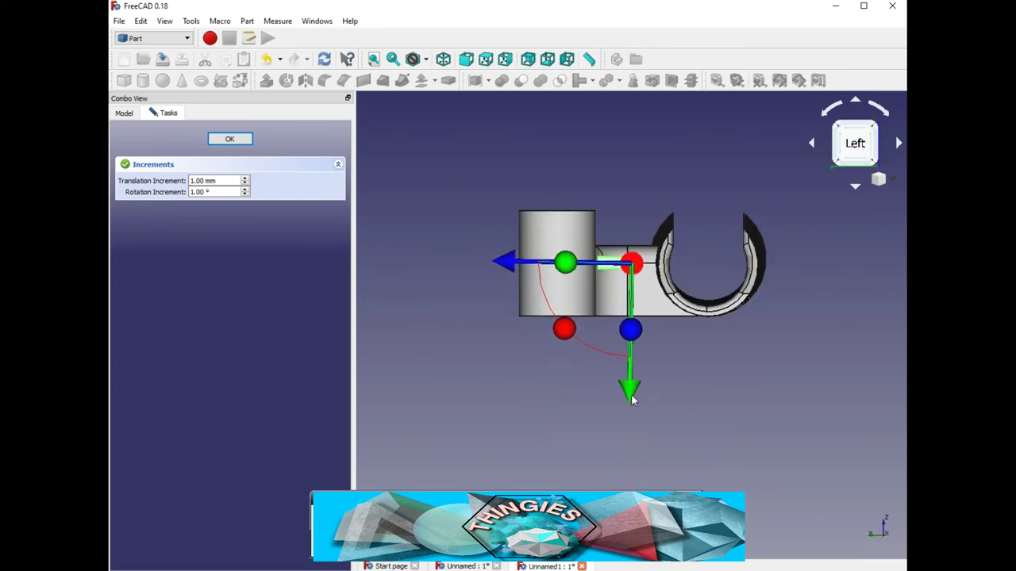
Slide the cylinder into the vertical tube's wall and cut it from the bracket to form a side hole.
{"action": "left_click_drag", "start_coordinate": [508, 260], "coordinate": [482, 261]}
{"action": "middle_click_drag", "start_coordinate": [494, 266], "coordinate": [674, 364]}
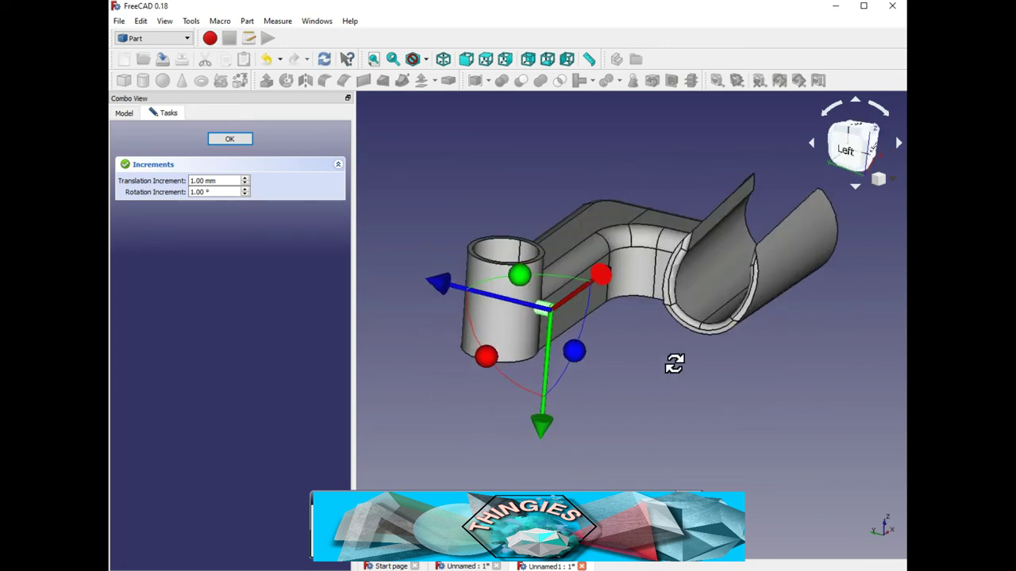
{"action": "left_click", "coordinate": [230, 140]}
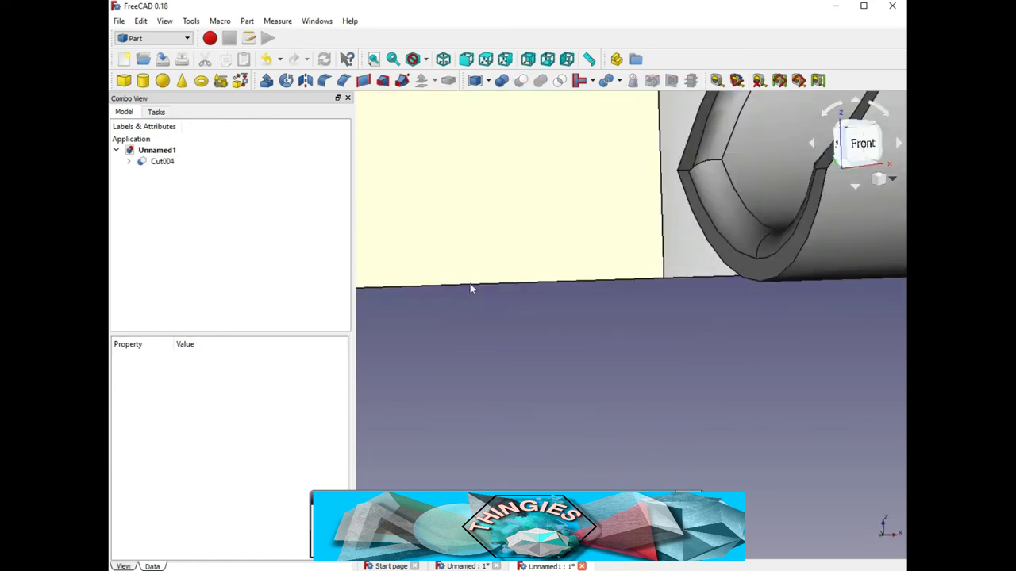
Chamfer the inner edge of the vertical tube's top opening with a constant length of 1 mm.
{"action": "middle_click_drag", "start_coordinate": [471, 289], "coordinate": [612, 284]}
{"action": "scroll", "coordinate": [528, 161], "scroll_direction": "up", "scroll_amount": 5}
{"action": "left_click", "coordinate": [528, 161]}
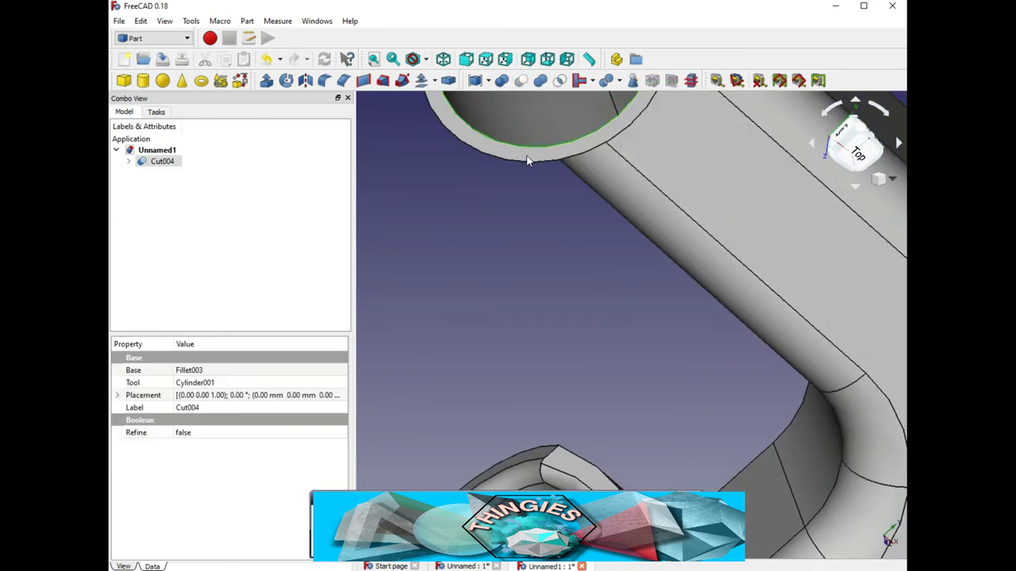
{"action": "middle_click_drag", "start_coordinate": [527, 161], "coordinate": [438, 181]}
{"action": "left_click", "coordinate": [344, 80]}
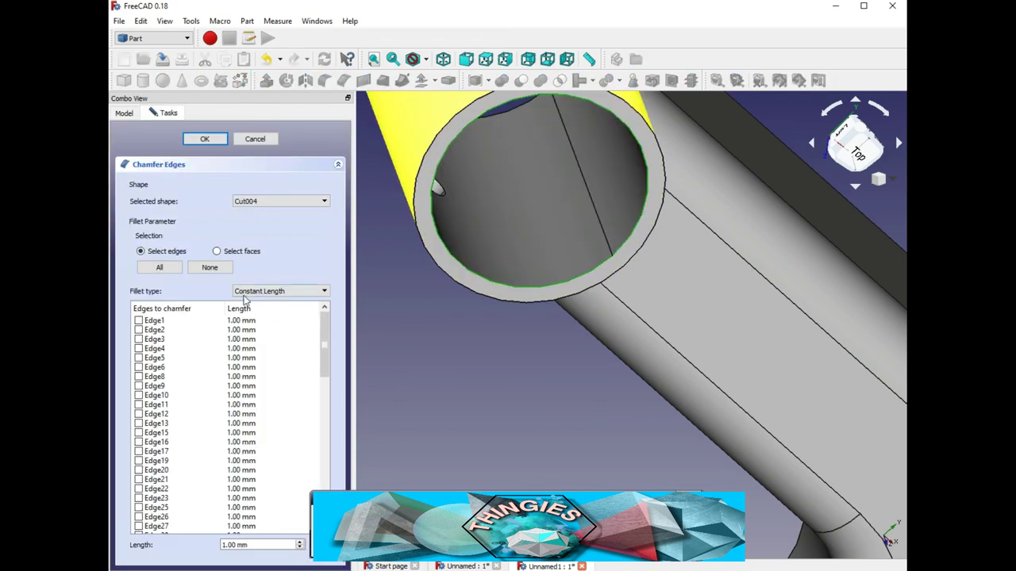
{"action": "left_click", "coordinate": [204, 138]}
Chamfer the inner edge of the vertical tube's bottom opening.
{"action": "middle_click_drag", "start_coordinate": [515, 357], "coordinate": [807, 324]}
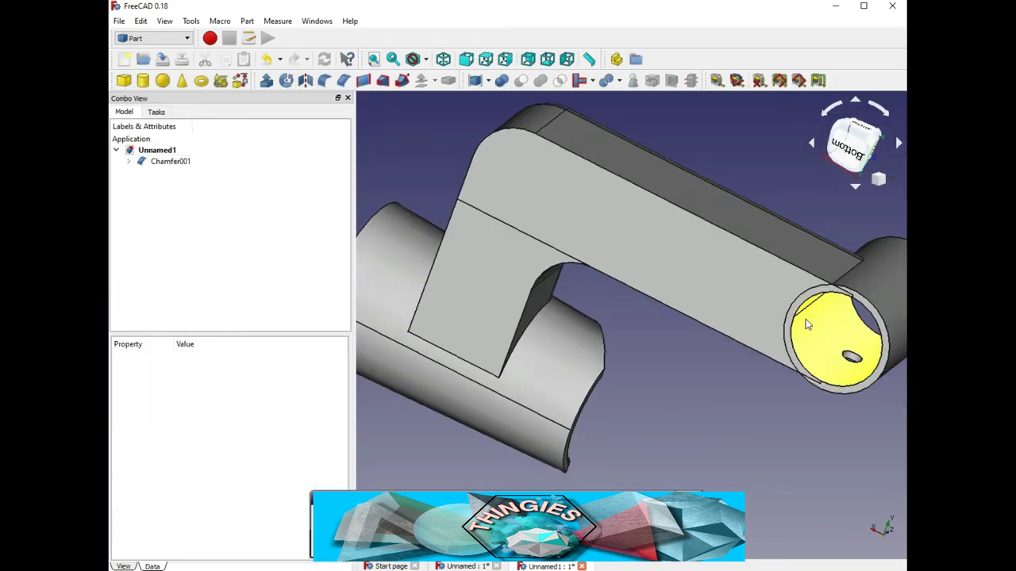
{"action": "scroll", "coordinate": [806, 324], "scroll_direction": "up", "scroll_amount": 5}
{"action": "scroll", "coordinate": [825, 348], "scroll_direction": "down", "scroll_amount": 3}
{"action": "left_click", "coordinate": [684, 351]}
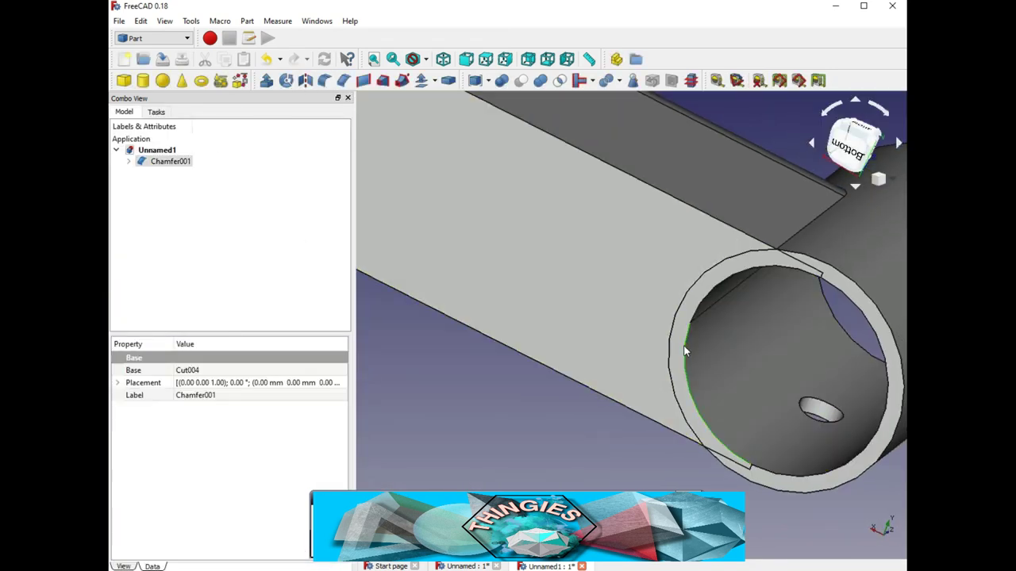
{"action": "left_click", "coordinate": [343, 80]}
{"action": "left_click", "coordinate": [203, 139]}
{"action": "middle_click_drag", "start_coordinate": [556, 373], "coordinate": [691, 468]}
{"action": "left_click", "coordinate": [699, 302]}
{"action": "left_click", "coordinate": [863, 133]}
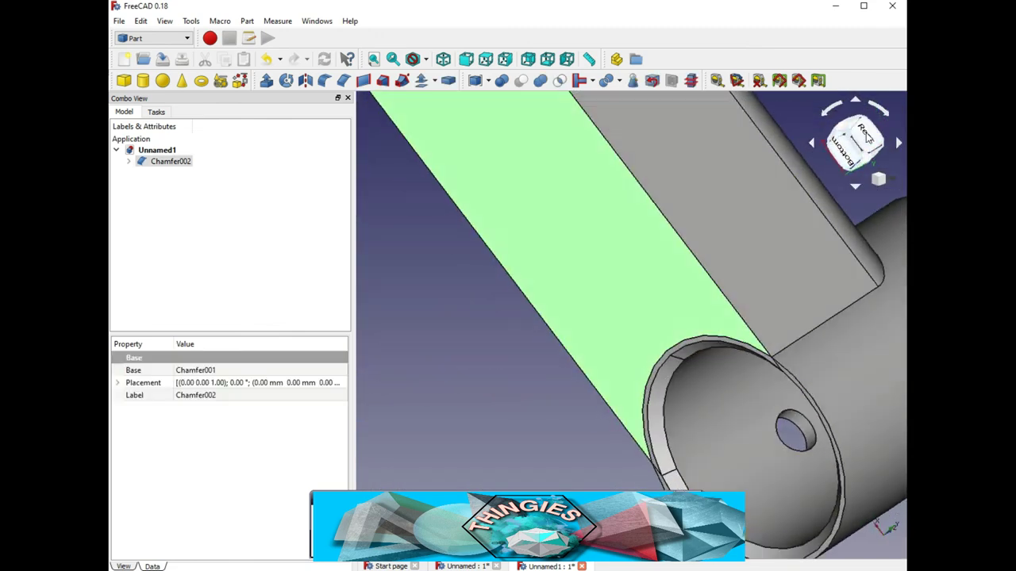
{"action": "scroll", "coordinate": [641, 296], "scroll_direction": "down", "scroll_amount": 8}
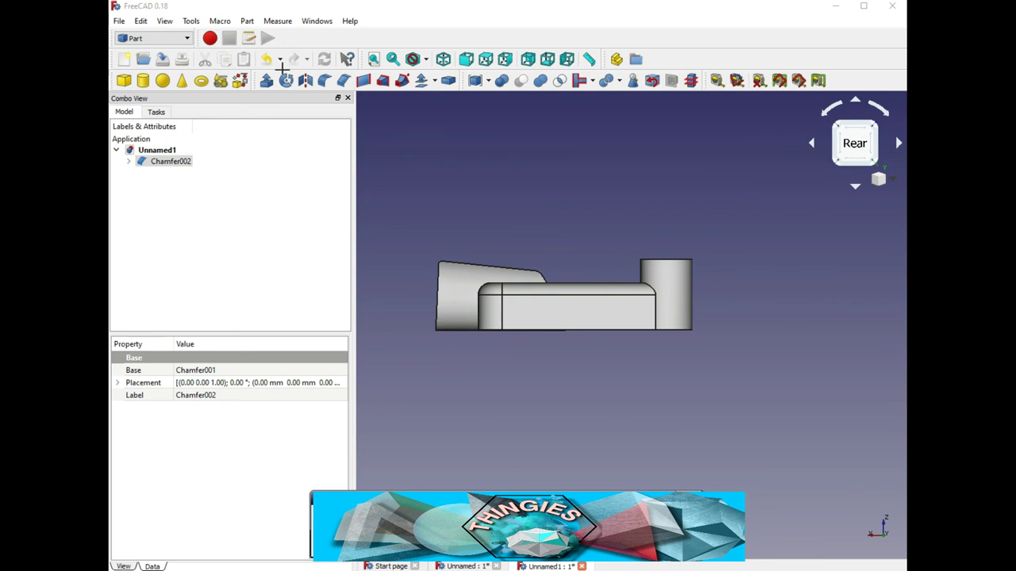
Export the finished bracket to Documents as an STL mesh named bass drum mic bracket.stl.
{"action": "left_click", "coordinate": [119, 21]}
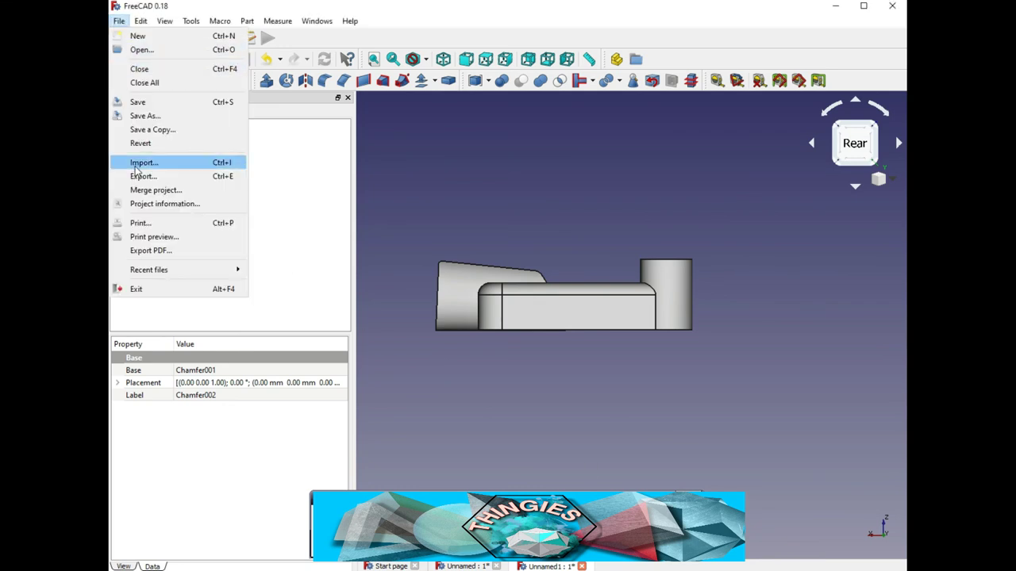
{"action": "left_click", "coordinate": [375, 146]}
{"action": "middle_click_drag", "start_coordinate": [458, 302], "coordinate": [612, 397]}
{"action": "left_click", "coordinate": [421, 388]}
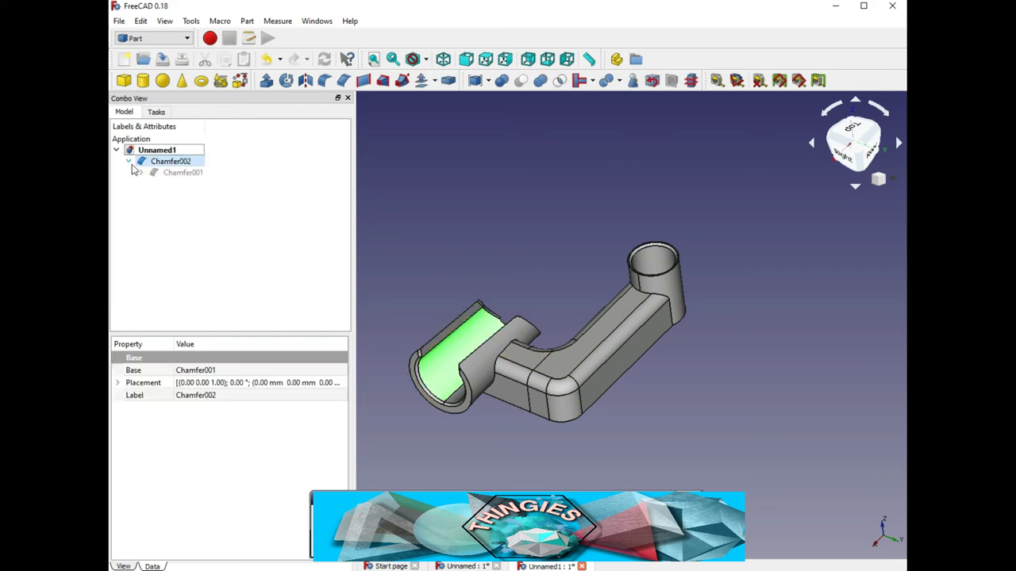
{"action": "left_click", "coordinate": [151, 162]}
{"action": "mouse_move", "coordinate": [509, 317]}
{"action": "middle_mouse_down"}
{"action": "mouse_move", "coordinate": [691, 336]}
{"action": "mouse_move", "coordinate": [516, 313]}
{"action": "middle_mouse_up"}
{"action": "left_click", "coordinate": [119, 21]}
{"action": "left_click", "coordinate": [139, 209]}
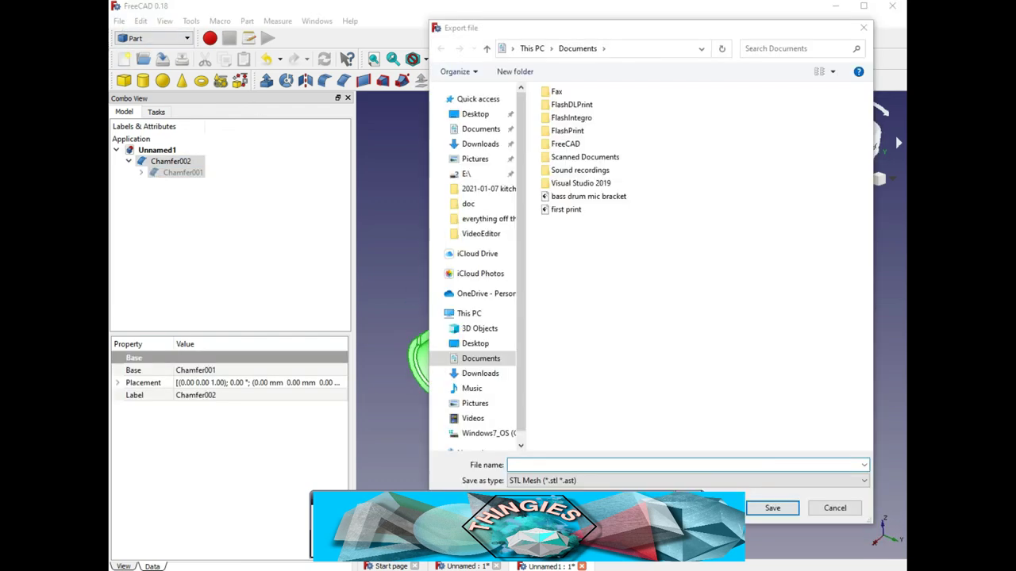
{"action": "left_click", "coordinate": [544, 465]}
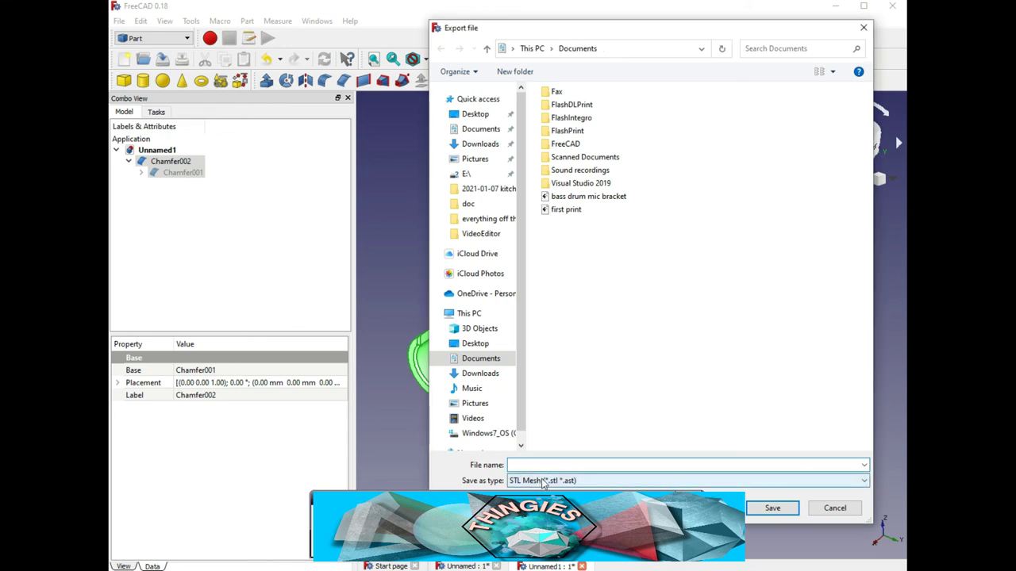
{"action": "type", "text": "bass drum"}
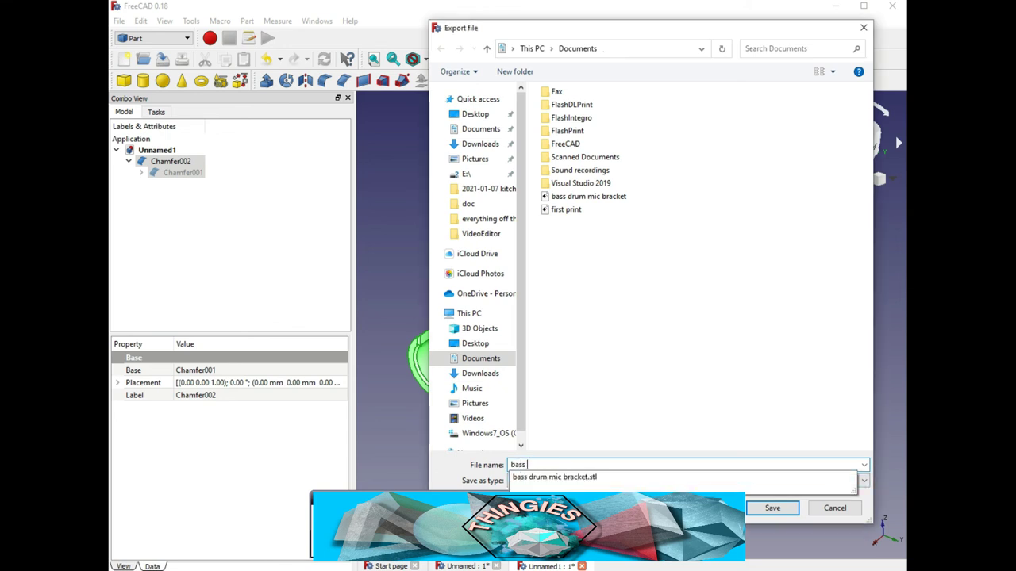
{"action": "left_click", "coordinate": [594, 477]}
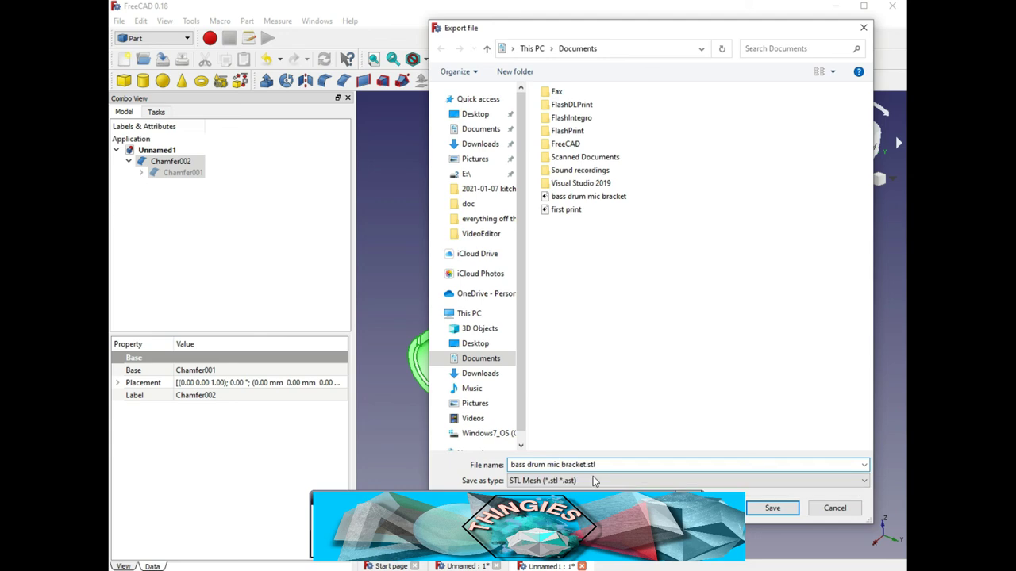
{"action": "left_click", "coordinate": [772, 509]}
{"action": "left_click", "coordinate": [546, 303]}
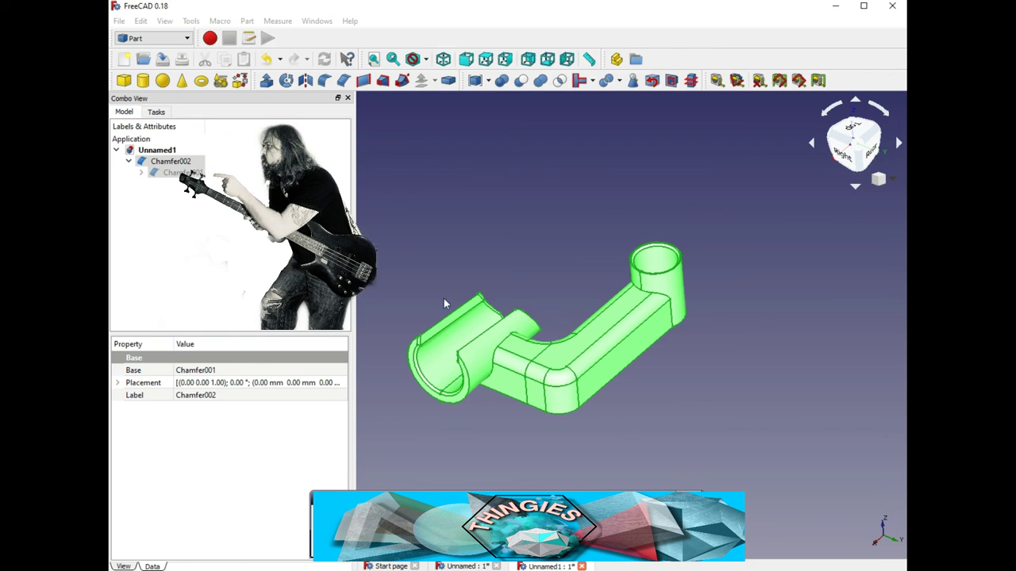
Open the exported bass drum mic bracket file in FlashPrint and repair the model's errors.
{"action": "key", "text": "super+s"}
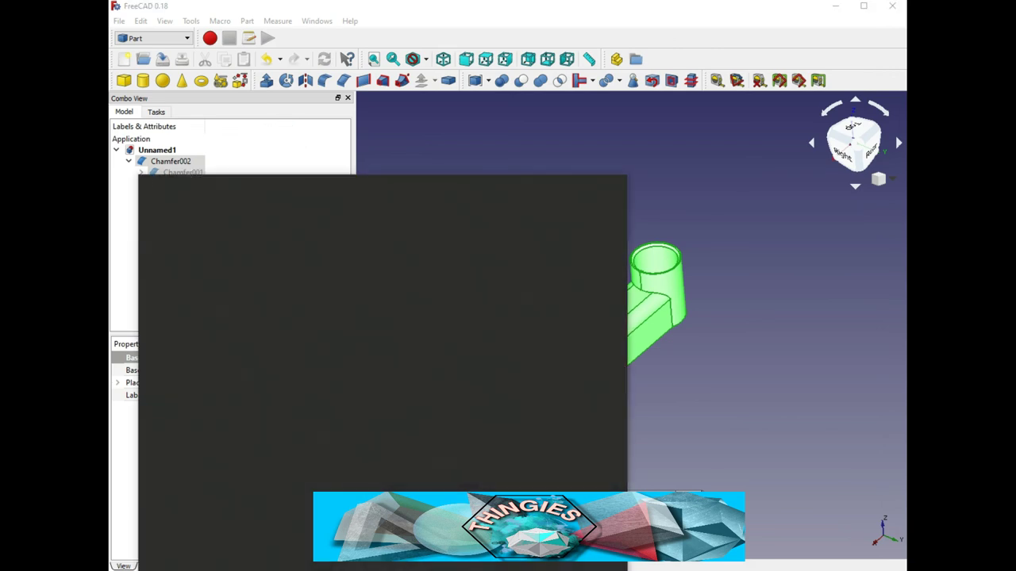
{"action": "type", "text": "bass"}
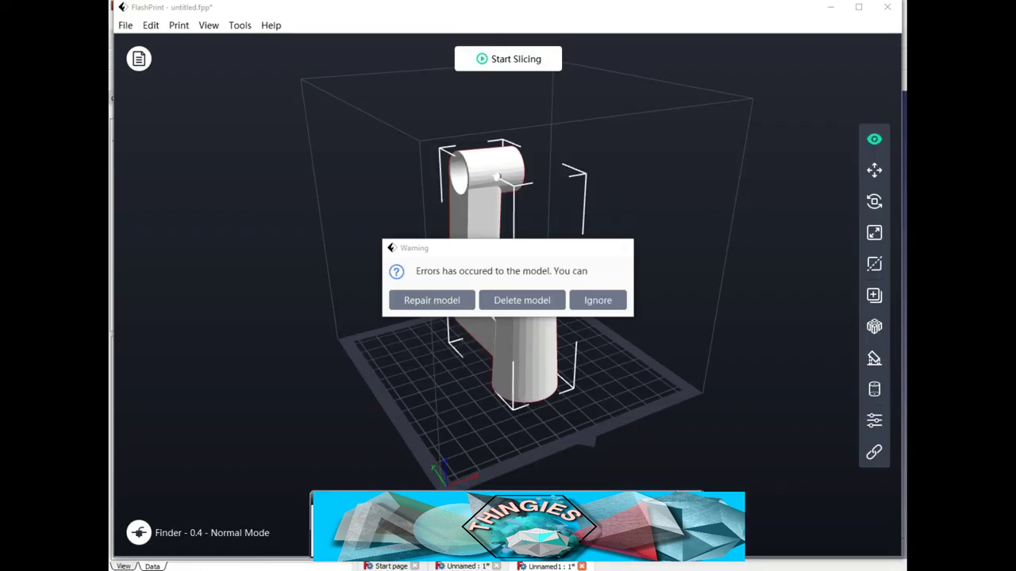
{"action": "left_click", "coordinate": [439, 309]}
{"action": "left_click", "coordinate": [561, 306]}
Rotate the standing bracket down to lie along the build plate with its tube upright, and enable Surface to Platform.
{"action": "left_click_drag", "start_coordinate": [524, 349], "coordinate": [478, 358]}
{"action": "left_click", "coordinate": [874, 201]}
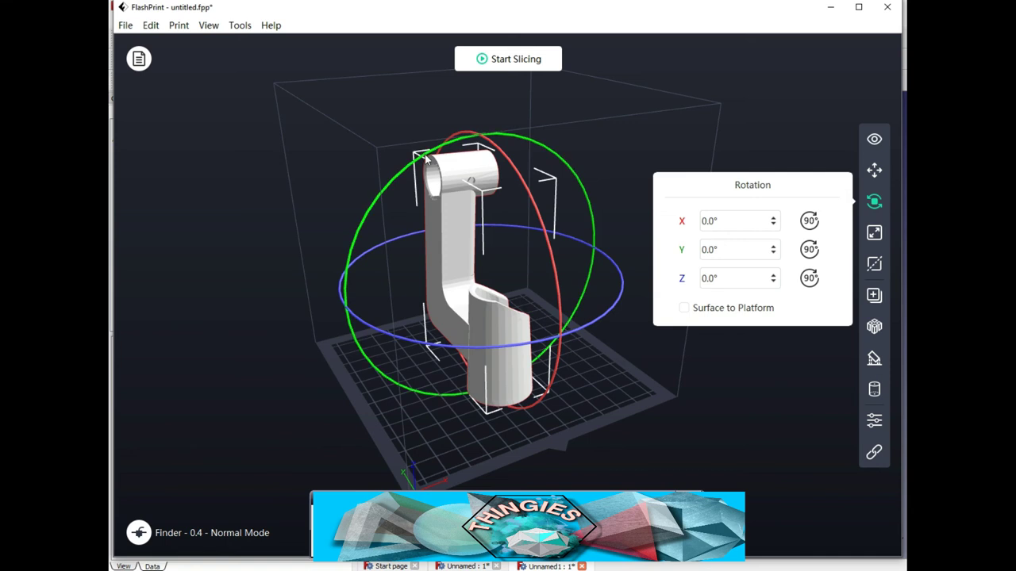
{"action": "left_click_drag", "start_coordinate": [427, 159], "coordinate": [468, 385]}
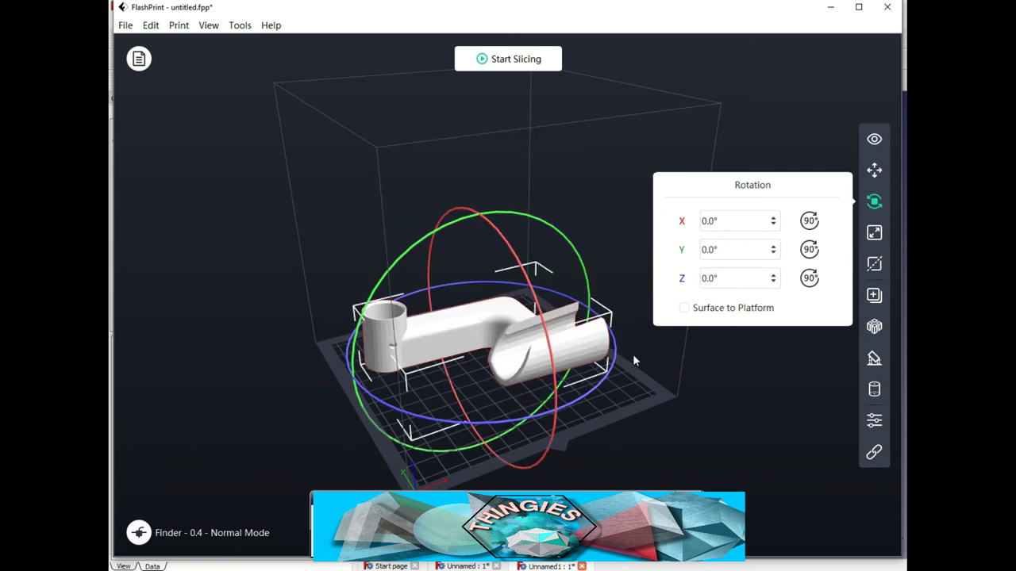
{"action": "left_click", "coordinate": [685, 309]}
{"action": "left_click_drag", "start_coordinate": [674, 341], "coordinate": [357, 286]}
Try tilting the bracket to an X rotation of -3°.
{"action": "left_click", "coordinate": [875, 201]}
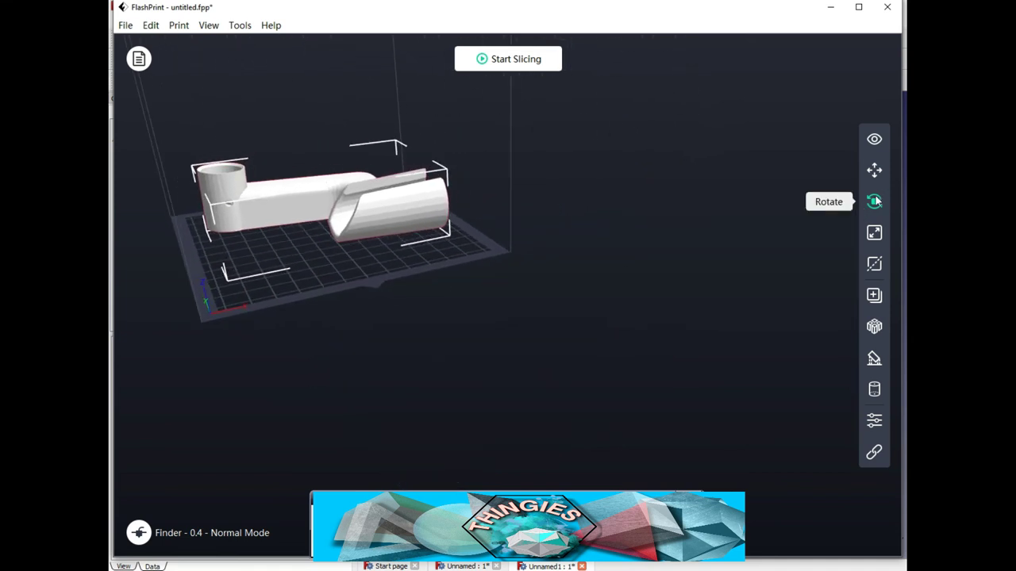
{"action": "left_click", "coordinate": [875, 200]}
{"action": "triple_click", "coordinate": [772, 225]}
{"action": "middle_click_drag", "start_coordinate": [342, 305], "coordinate": [435, 360]}
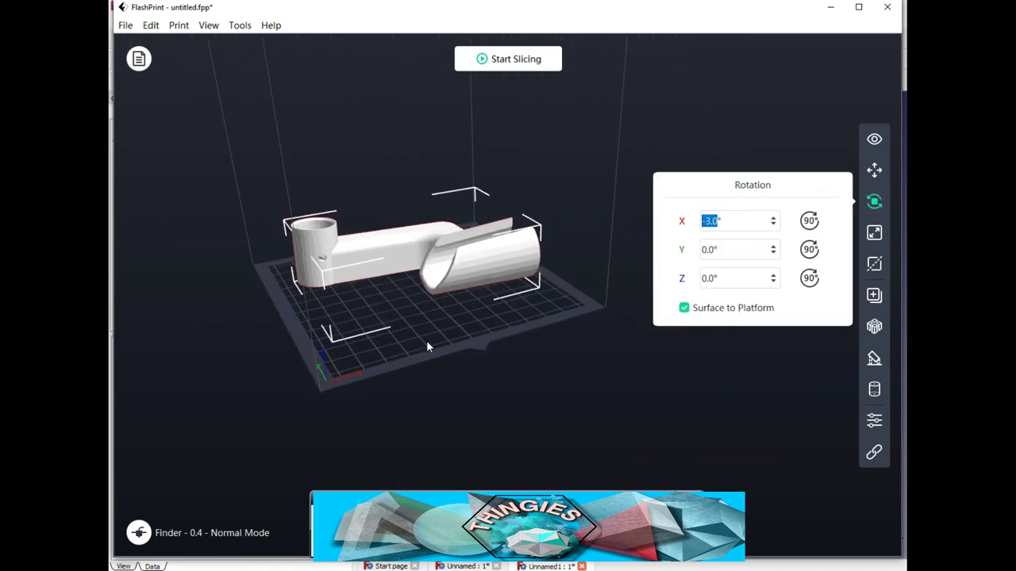
Set the bracket's X rotation to 0°, judging its levelness from the right view.
{"action": "left_click", "coordinate": [874, 139]}
{"action": "left_click", "coordinate": [754, 220]}
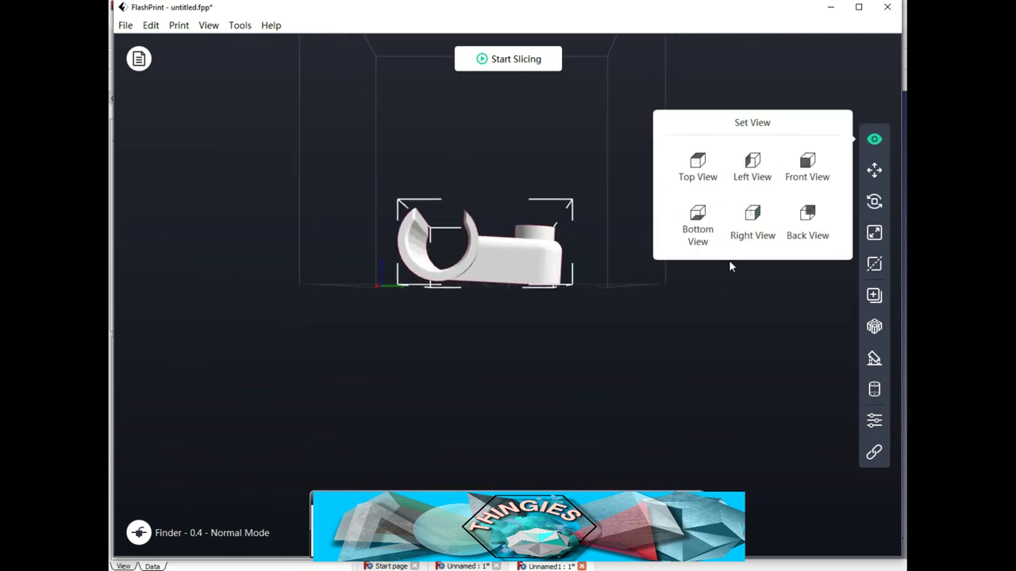
{"action": "left_click", "coordinate": [873, 201]}
{"action": "left_click", "coordinate": [772, 224]}
{"action": "left_click", "coordinate": [772, 219]}
{"action": "left_click", "coordinate": [773, 218]}
{"action": "left_click", "coordinate": [773, 218]}
{"action": "left_click", "coordinate": [773, 218]}
{"action": "left_click", "coordinate": [773, 219]}
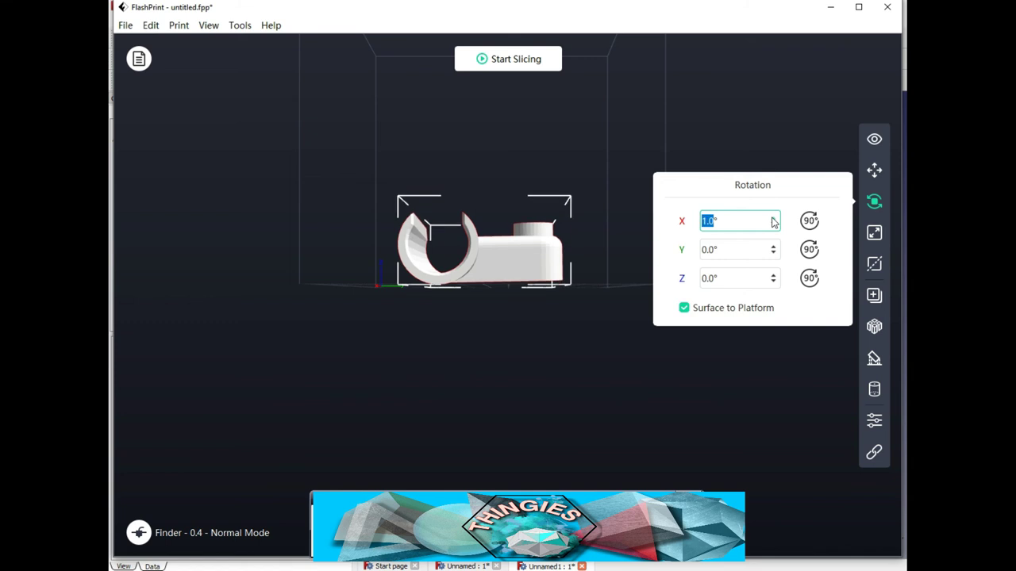
{"action": "scroll", "coordinate": [774, 224], "scroll_direction": "down", "scroll_amount": 1}
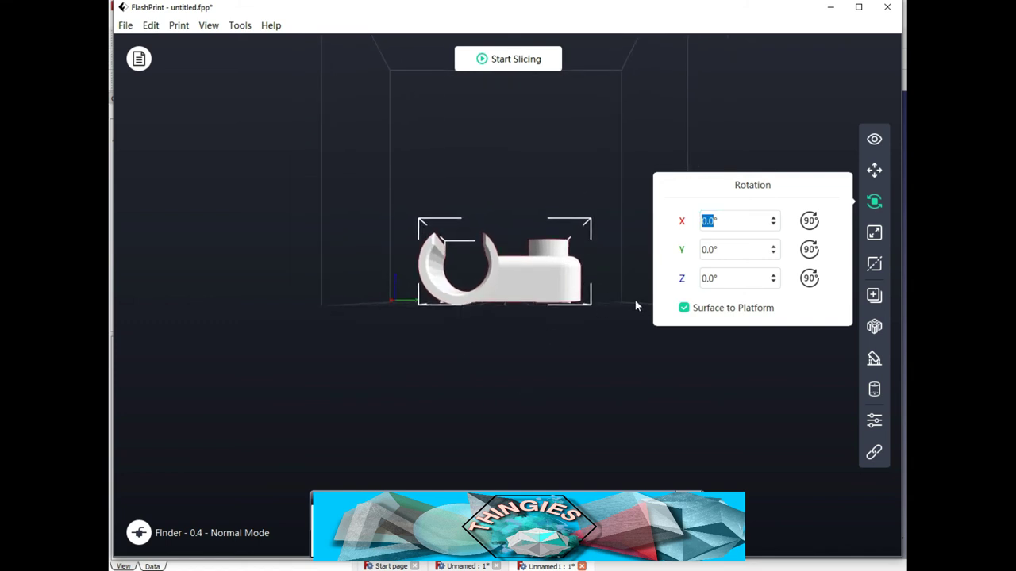
Level the bracket's arm in the back view by setting the Y rotation to -3°.
{"action": "left_click", "coordinate": [872, 140]}
{"action": "left_click", "coordinate": [809, 215]}
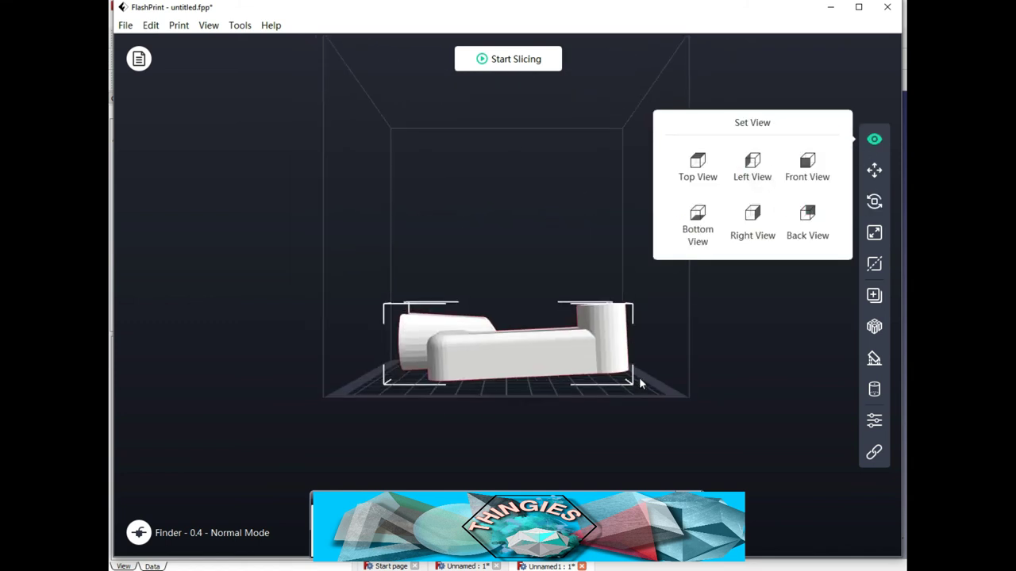
{"action": "left_click_drag", "start_coordinate": [631, 381], "coordinate": [606, 303]}
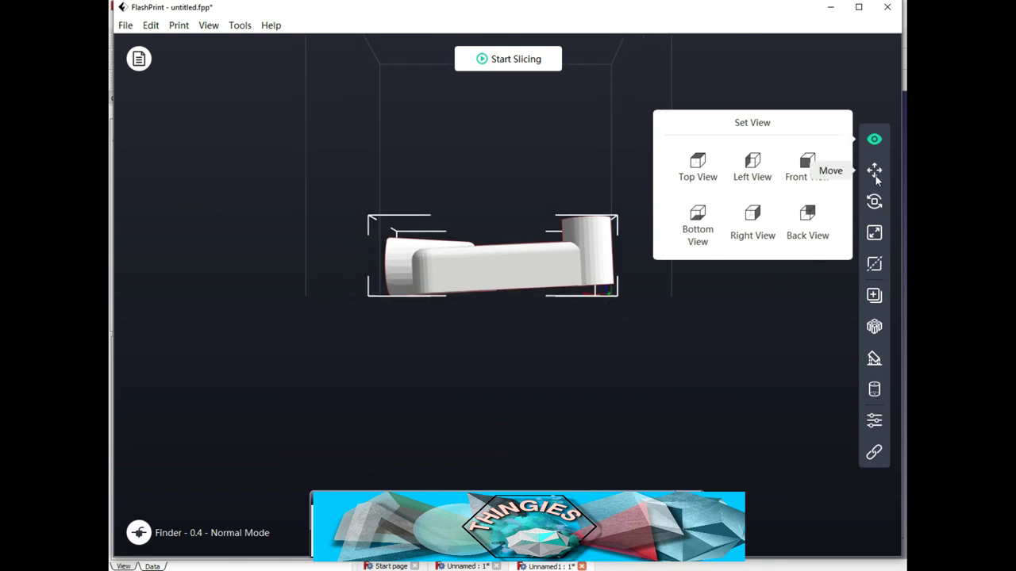
{"action": "left_click", "coordinate": [874, 200]}
{"action": "left_click", "coordinate": [773, 254]}
{"action": "left_click", "coordinate": [773, 254]}
{"action": "left_click", "coordinate": [773, 254]}
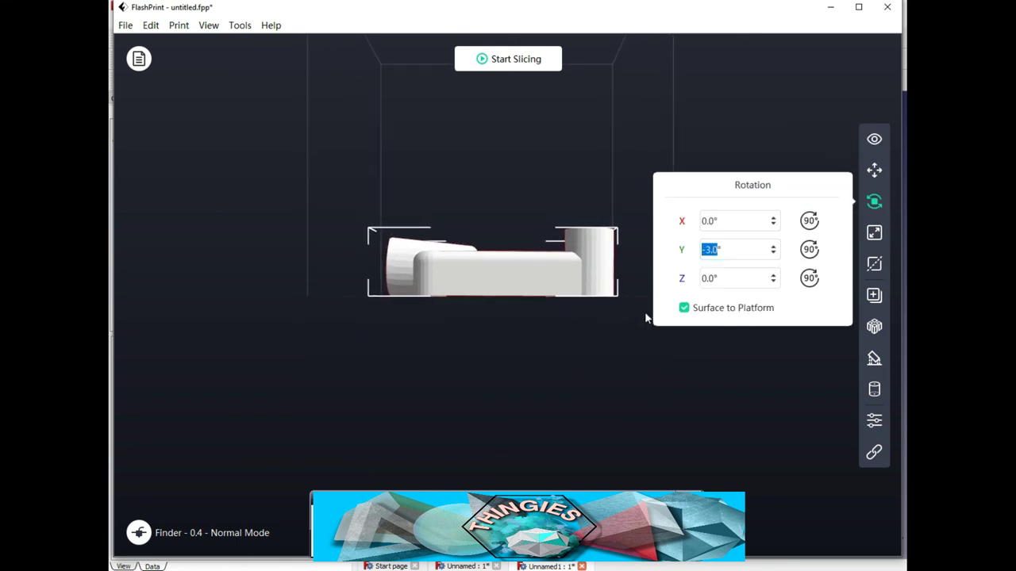
Examine how the bracket sits on the build plate from the right, left, top and front views.
{"action": "left_click_drag", "start_coordinate": [646, 318], "coordinate": [570, 425]}
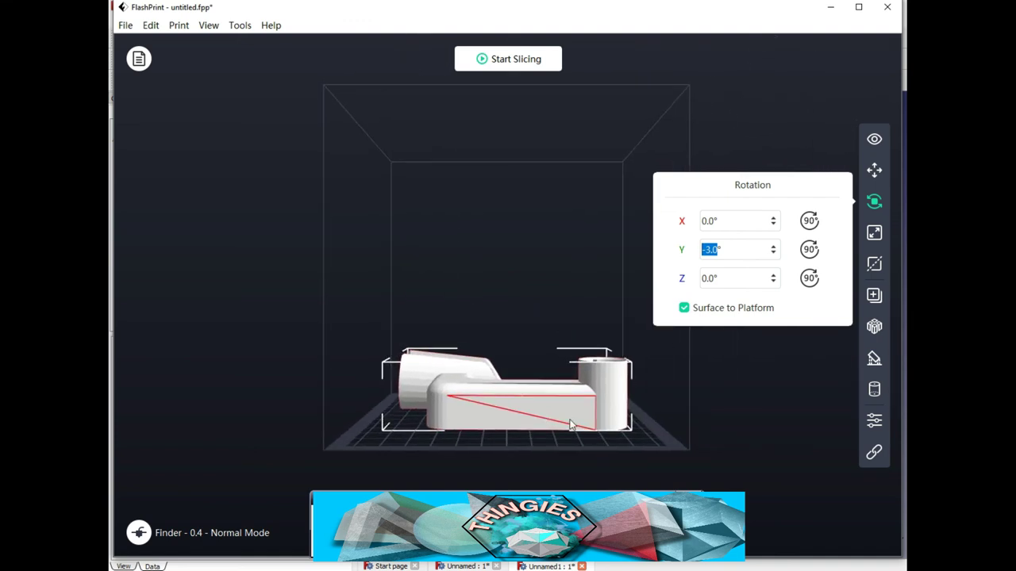
{"action": "middle_click_drag", "start_coordinate": [728, 403], "coordinate": [657, 399]}
{"action": "left_click", "coordinate": [875, 143]}
{"action": "left_click", "coordinate": [796, 218]}
{"action": "left_click", "coordinate": [753, 221]}
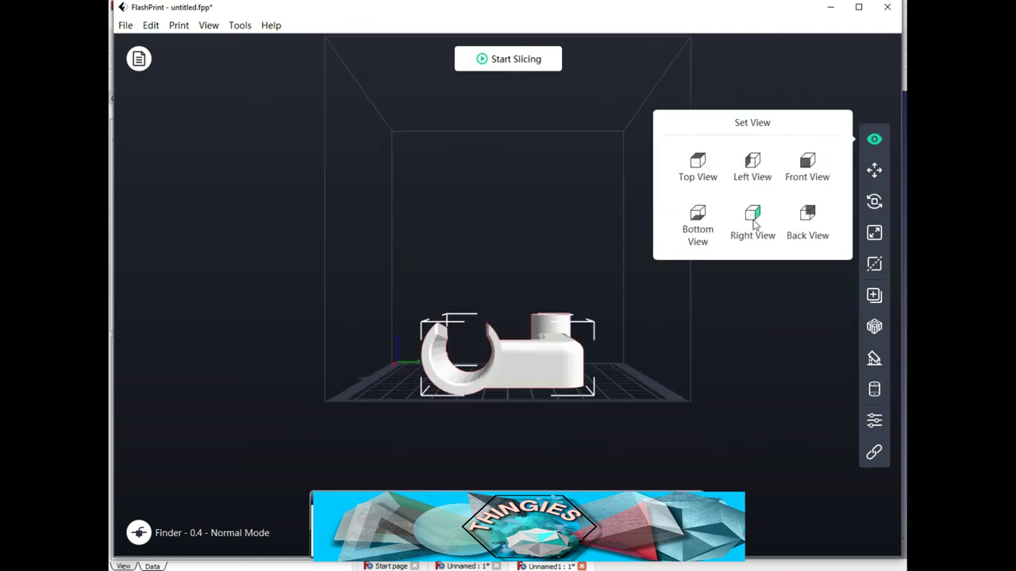
{"action": "left_click", "coordinate": [772, 166]}
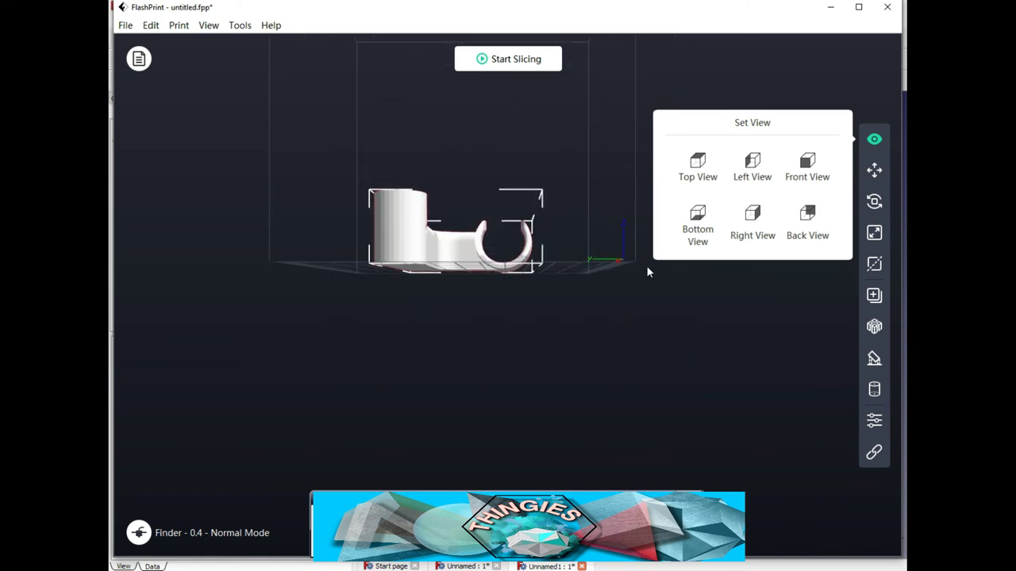
{"action": "left_click", "coordinate": [696, 165]}
{"action": "left_click", "coordinate": [748, 168]}
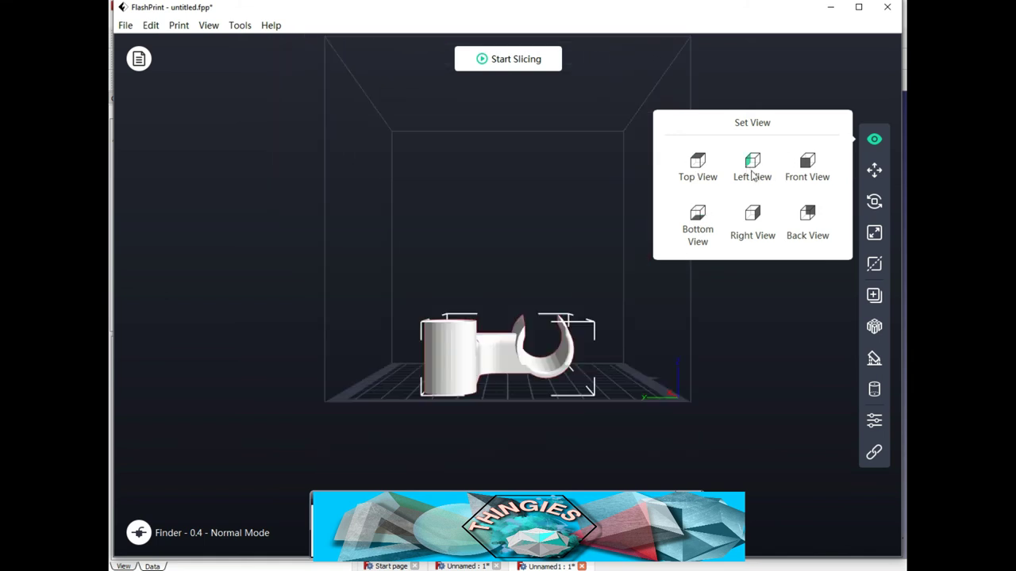
{"action": "left_click_drag", "start_coordinate": [690, 292], "coordinate": [690, 302]}
{"action": "left_click", "coordinate": [806, 166]}
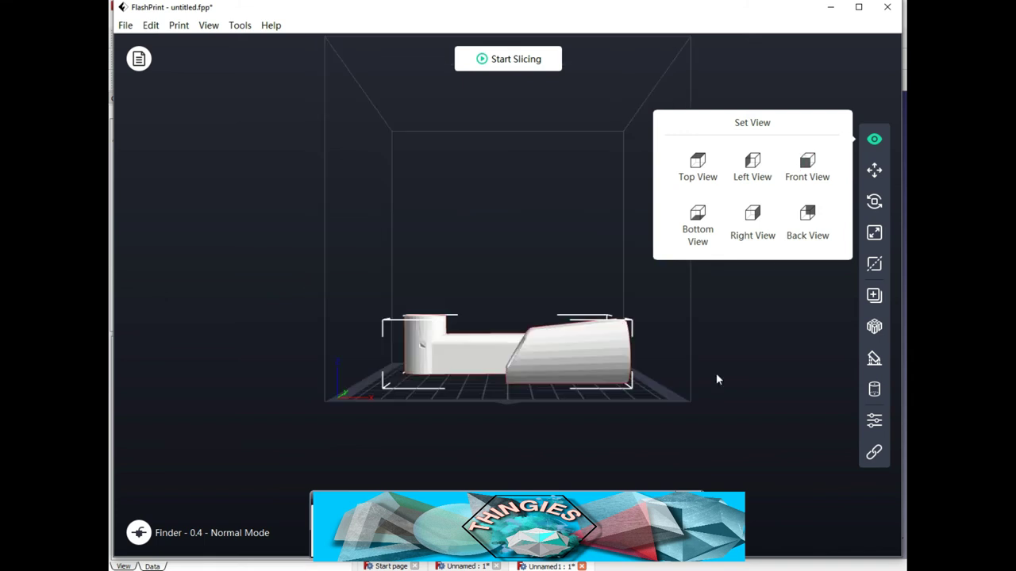
Slice the bracket for the Finder with 1.75 mm Flashforge-PLA and the Standard profile, and inspect the toolpath preview.
{"action": "left_click", "coordinate": [515, 61]}
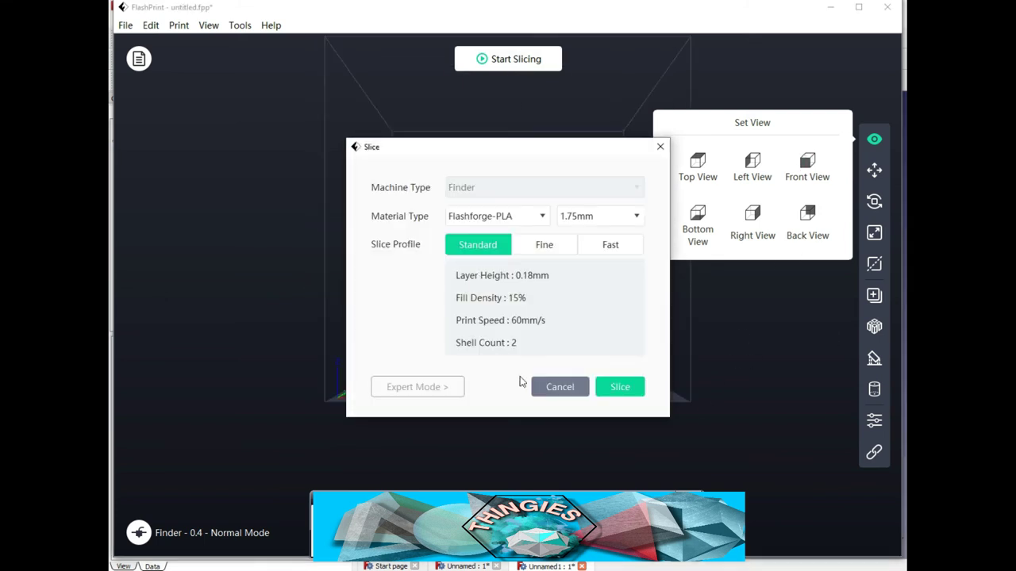
{"action": "left_click", "coordinate": [596, 393]}
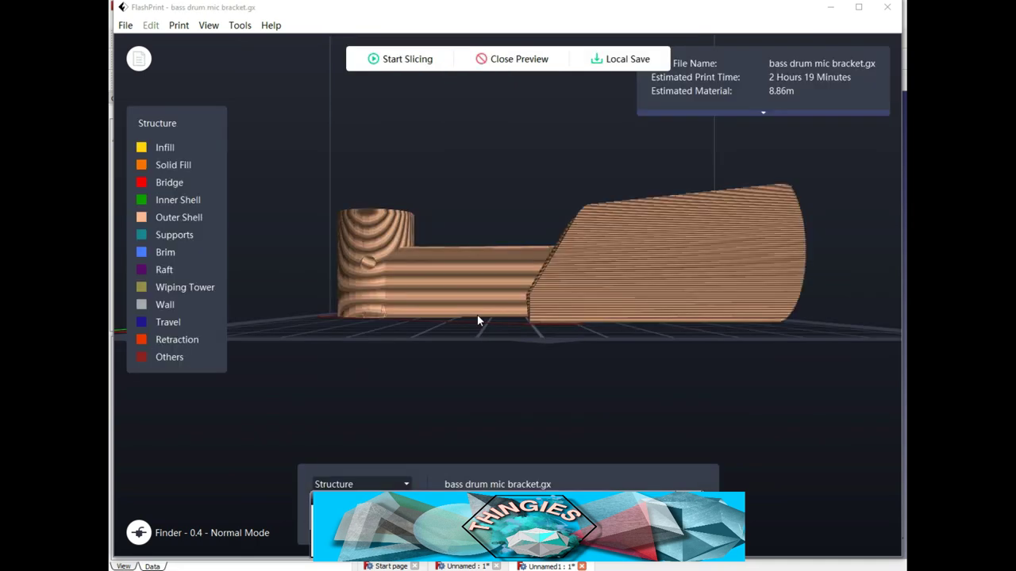
{"action": "scroll", "coordinate": [479, 316], "scroll_direction": "up", "scroll_amount": 3}
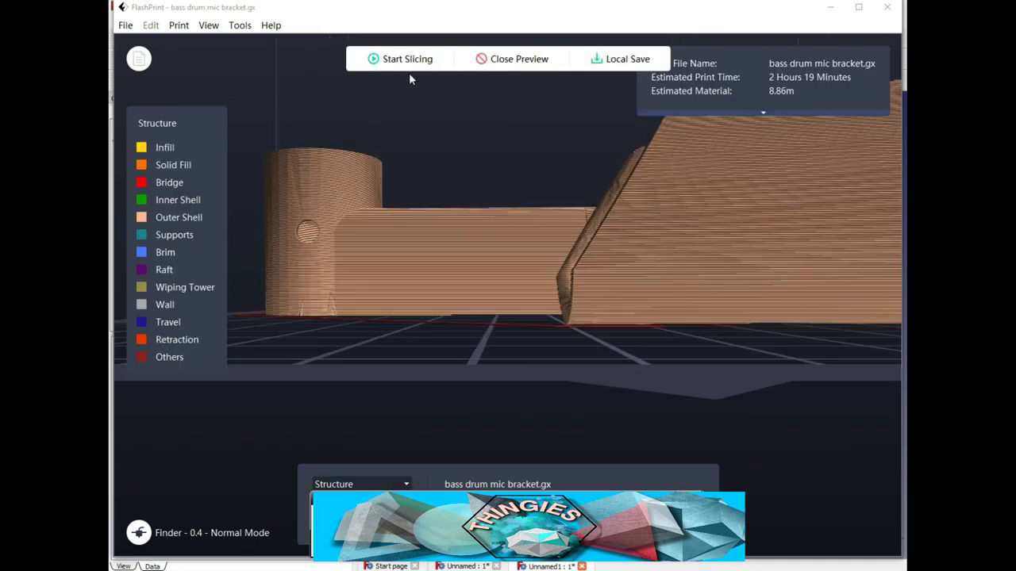
Close the slice preview and save the project as bass drum mic bracket.fpp on drive E.
{"action": "left_click", "coordinate": [528, 60]}
{"action": "left_click", "coordinate": [125, 25]}
{"action": "left_click", "coordinate": [154, 60]}
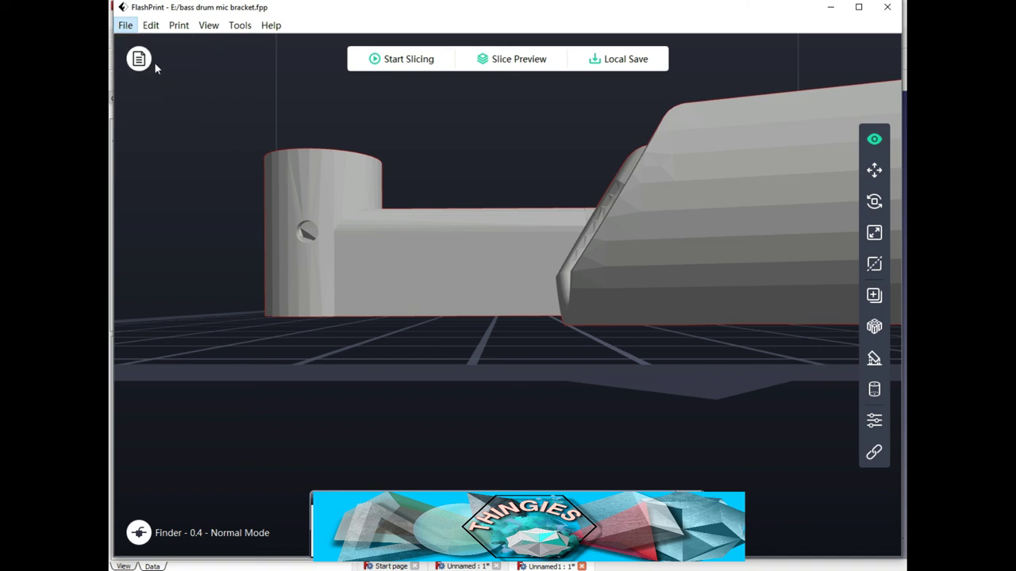